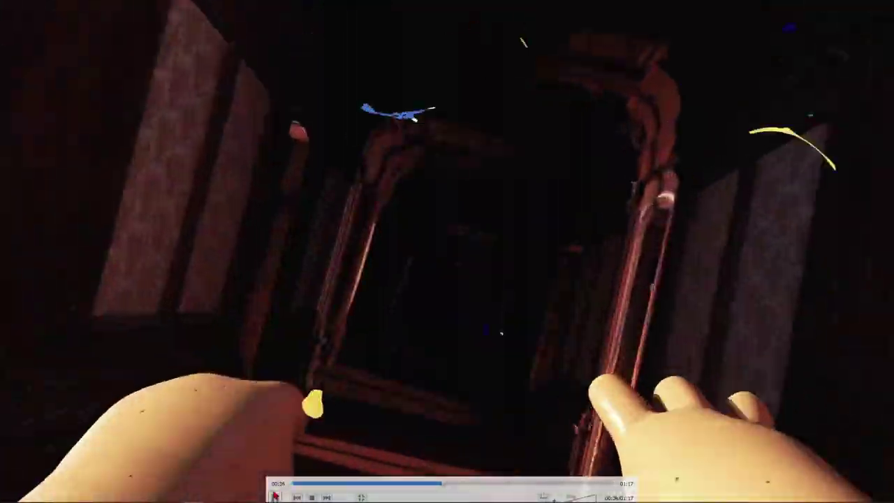
Review the rendered shot in the video player, returning to the icon explosion around 00:34.
left_click(275, 495)
left_click(432, 483)
left_click(274, 497)
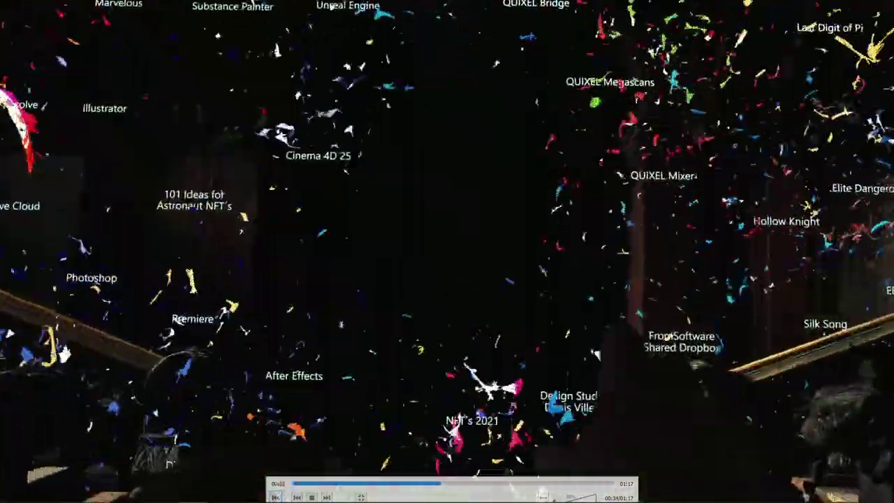
left_click(276, 497)
right_click(339, 231)
key("Escape")
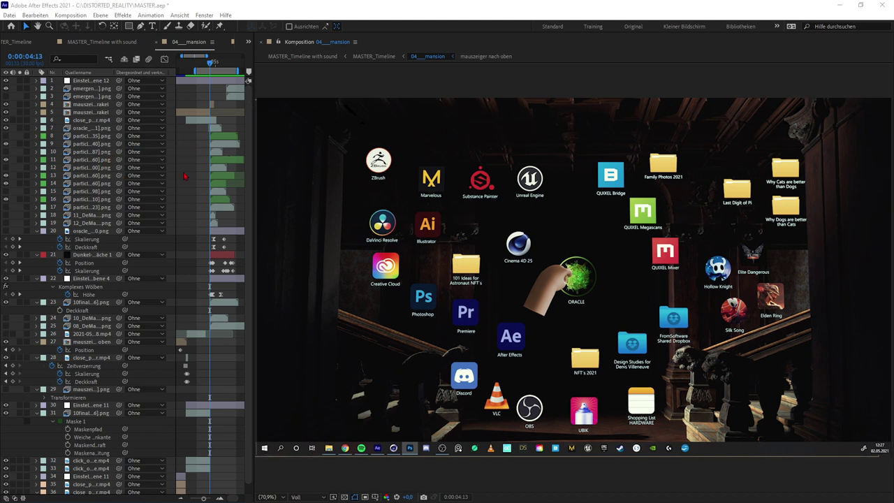
Solo particle layer 9 to view it at 0:00:04:17, and turn its solo back off.
left_click(86, 144)
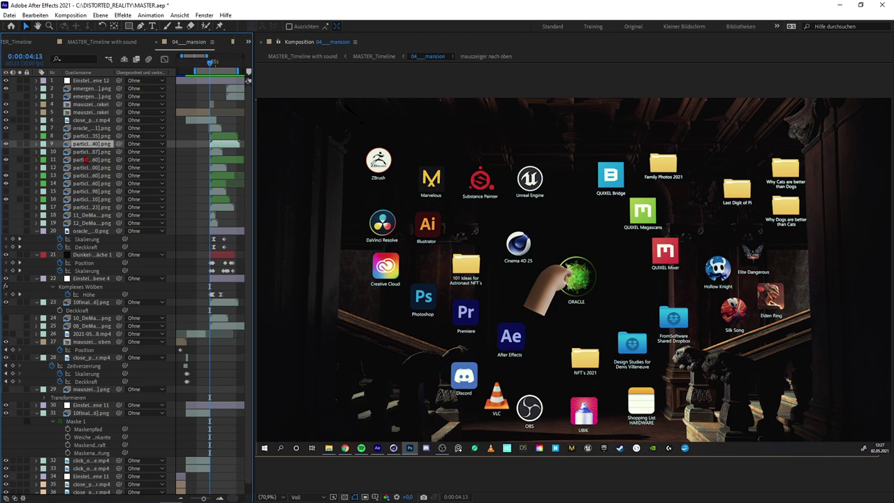
left_click(20, 144)
left_click_drag(210, 64, 211, 63)
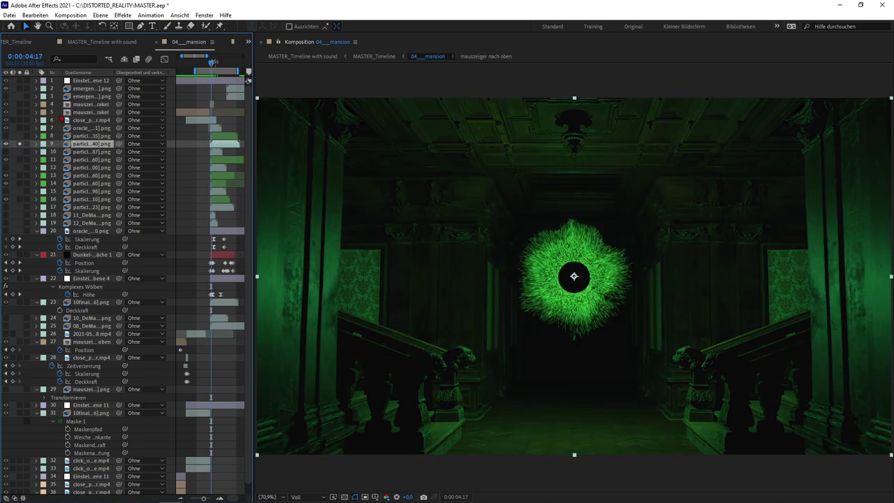
left_click(20, 144)
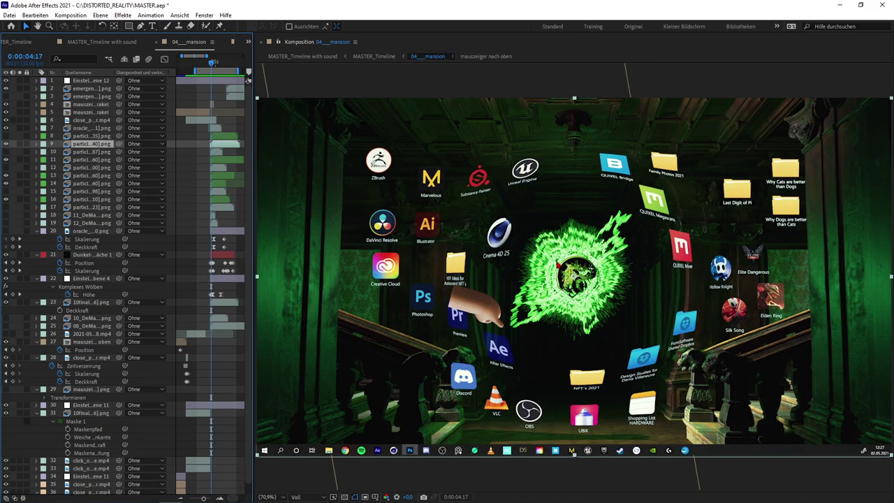
Move through the particle burst frames and preview the full 04___mansion composite.
key("Page_Up")
key("Page_Up")
key("Page_Up")
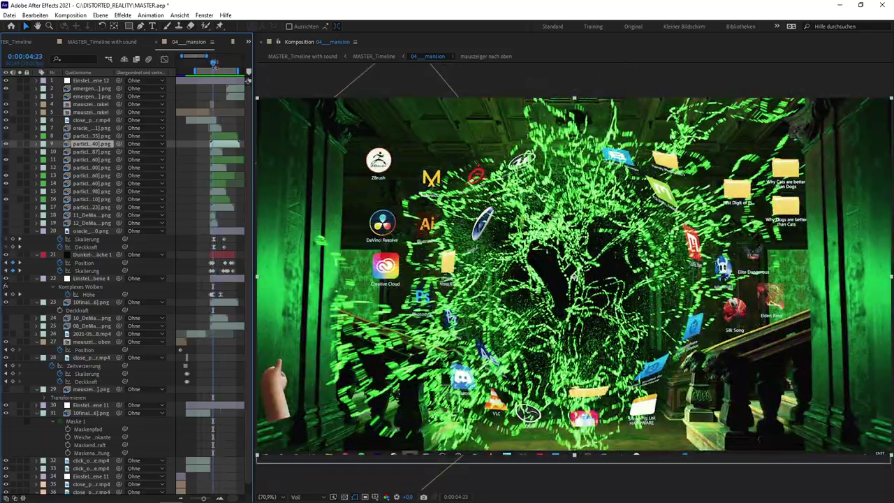
left_click_drag(214, 66, 201, 71)
key("space")
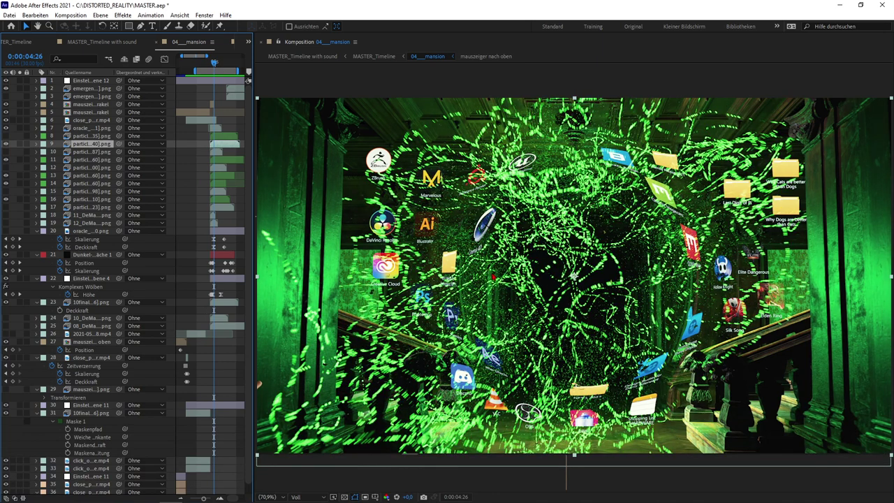
Solo particle layer 9 and preview its burst through the start of the explosion.
left_click(19, 144)
left_click_drag(215, 67, 211, 70)
key("space")
left_click(197, 64)
key("space")
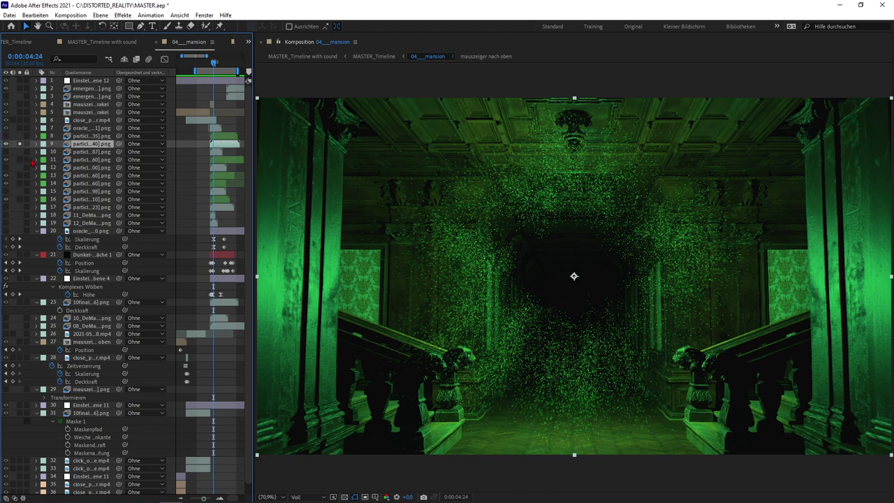
Solo particle layer 11 in place of layer 9 and preview its ring of particle trails.
left_click(20, 159)
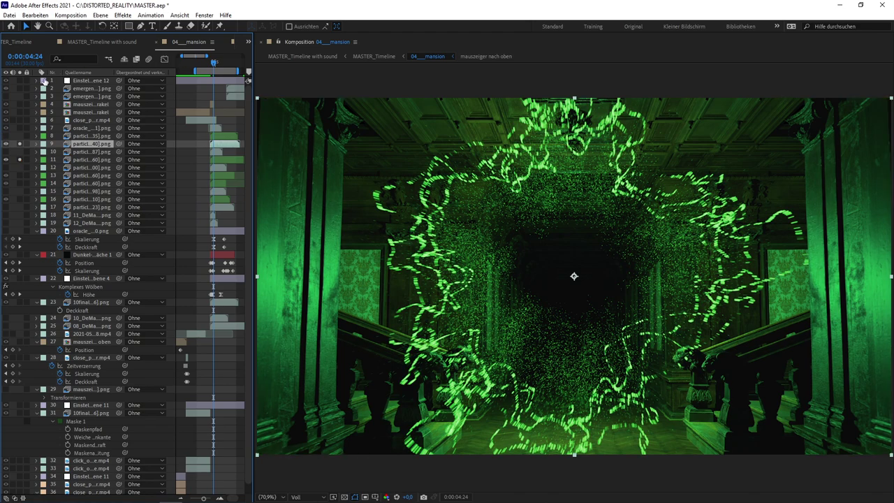
left_click(20, 144)
left_click_drag(208, 65, 211, 68)
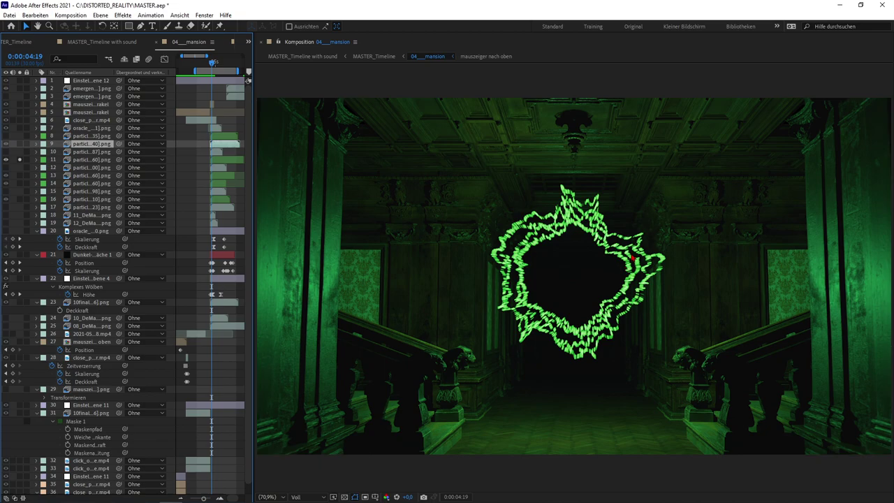
key("space")
key("space")
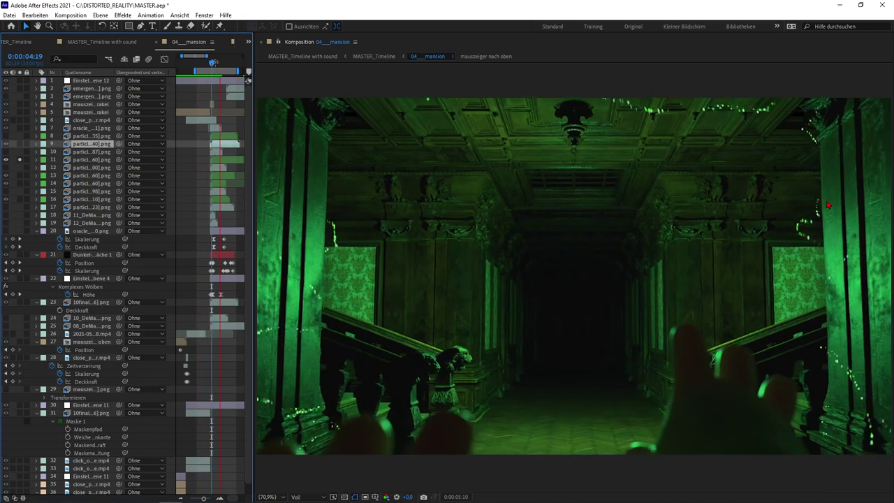
left_click_drag(212, 68, 200, 68)
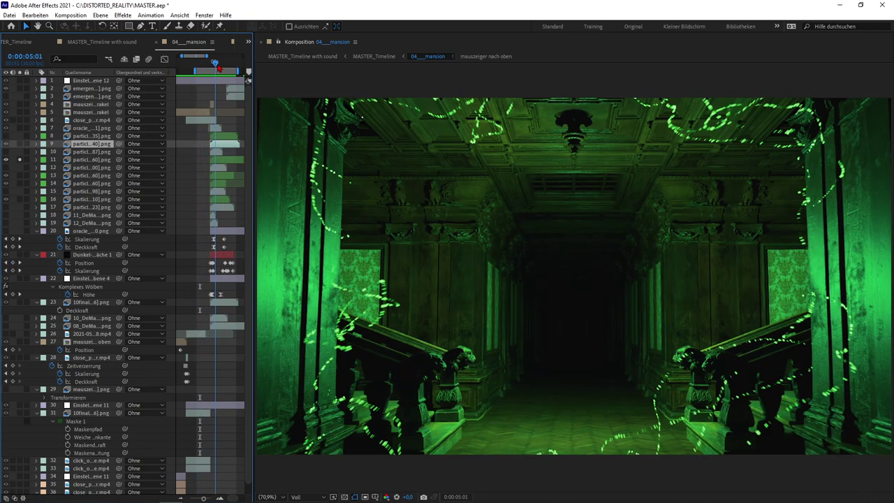
left_click(217, 66)
Add particle layer 13 to the soloed layers and preview its motion together with layer 11.
left_click_drag(214, 62, 214, 68)
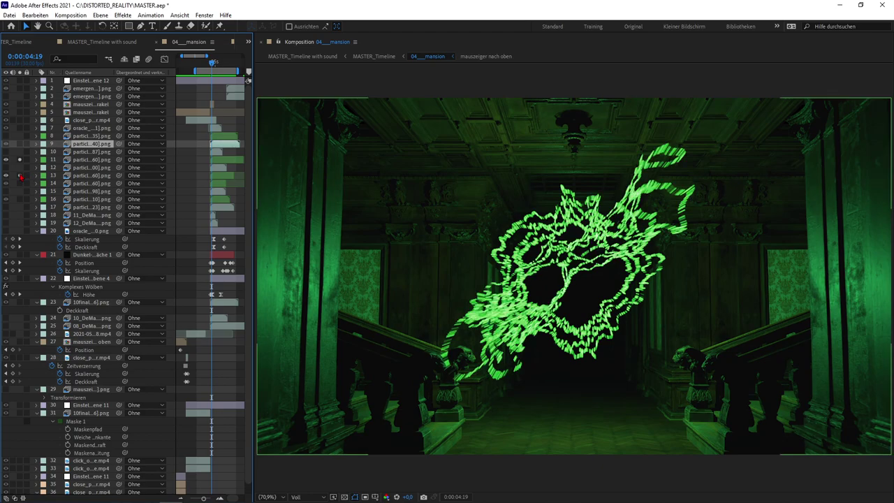
left_click_drag(211, 69, 218, 67)
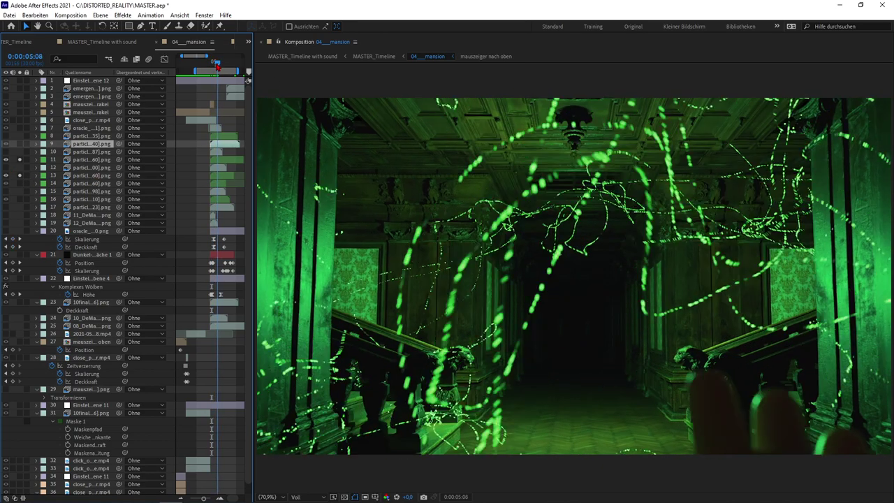
key("space")
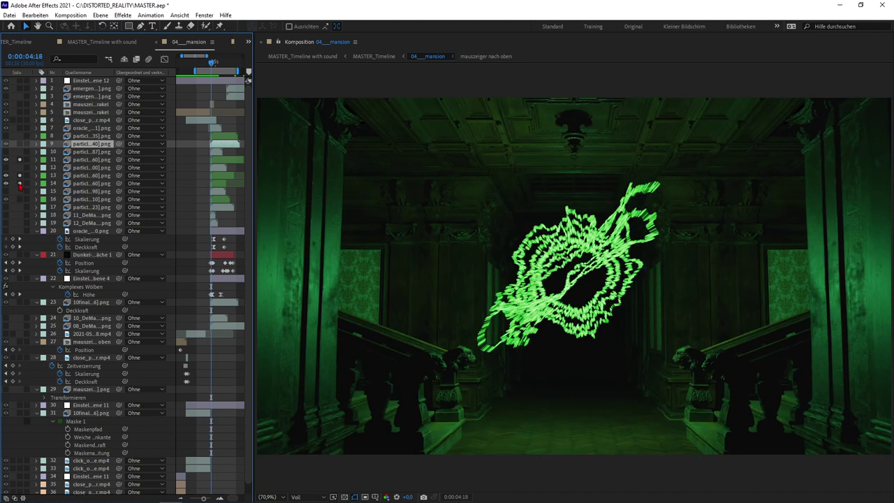
Add particle layers 14 and 16 to the soloed layers and preview the combined particle trails.
left_click(20, 183)
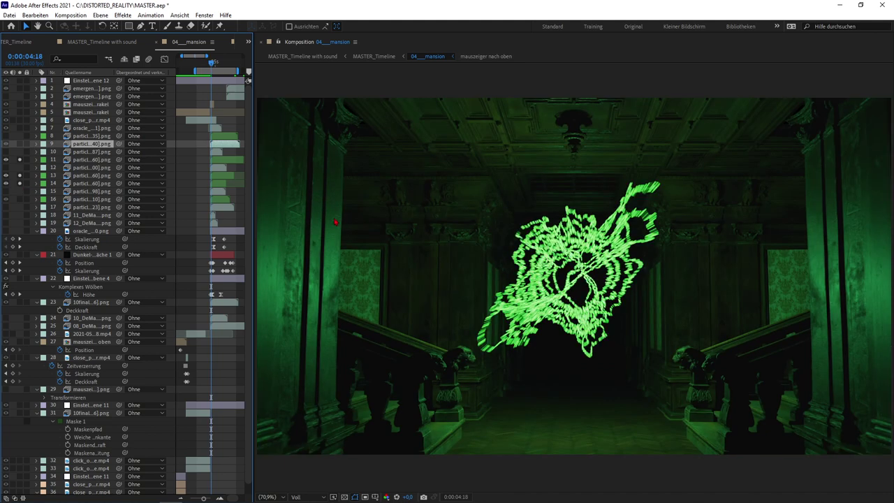
left_click(20, 200)
left_click_drag(202, 70, 213, 70)
key("space")
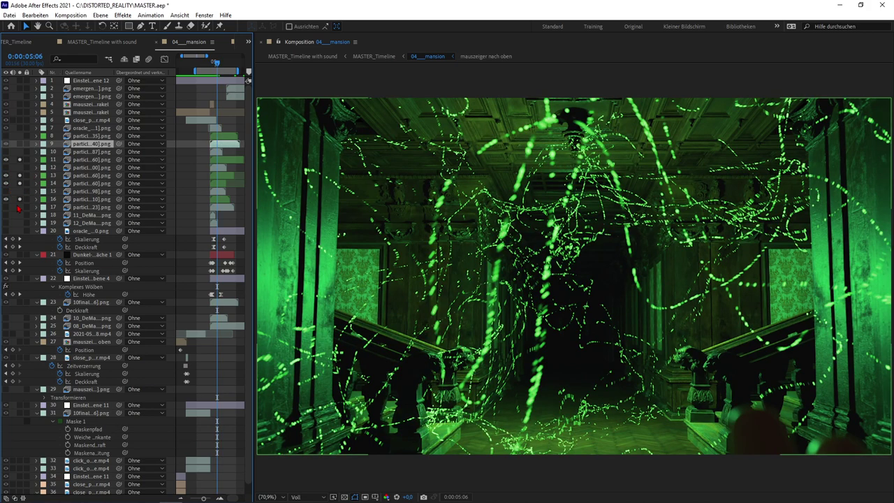
left_click(214, 68)
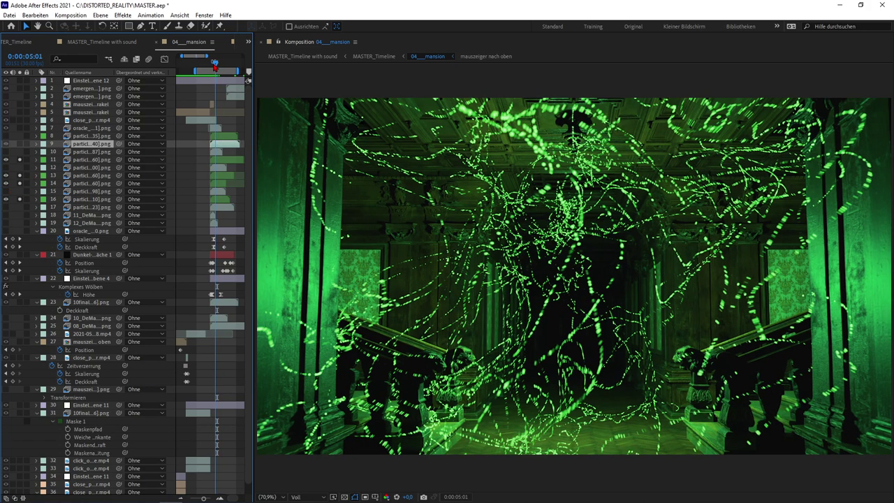
Turn off solo on particle layers 16, 14, 13 and 11 to view the full composite.
left_click(21, 200)
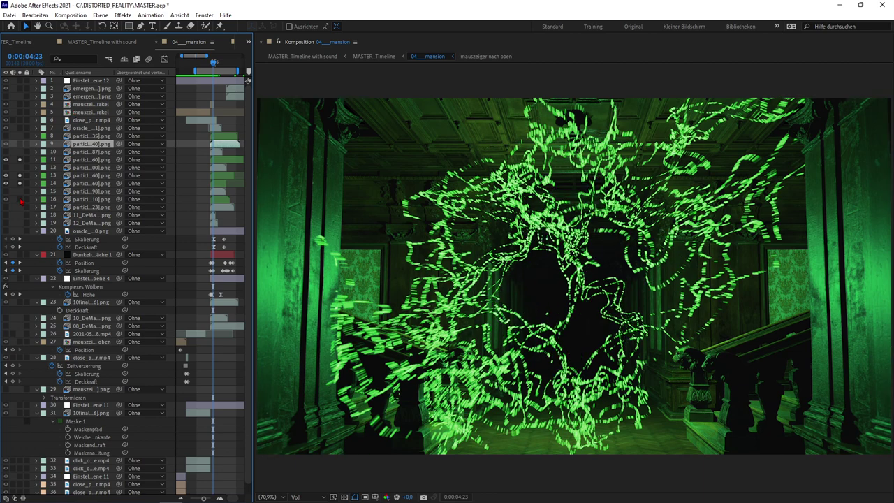
left_click(20, 183)
left_click(20, 183)
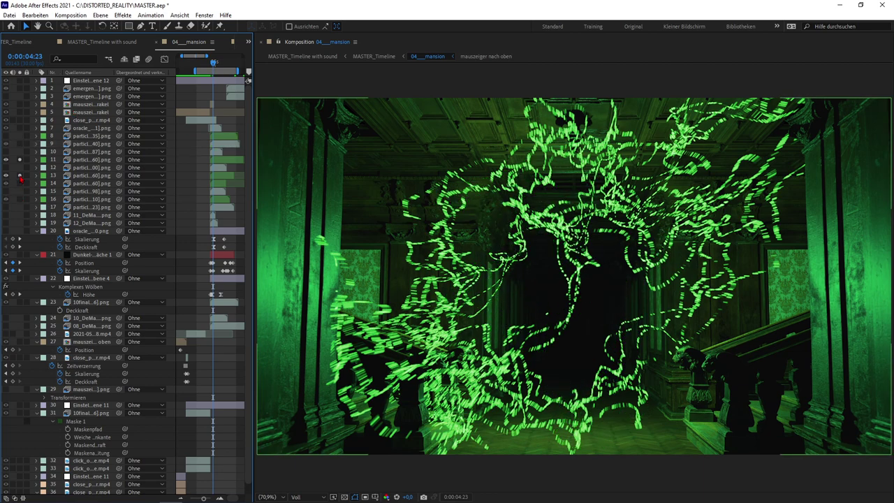
left_click(20, 175)
left_click(19, 159)
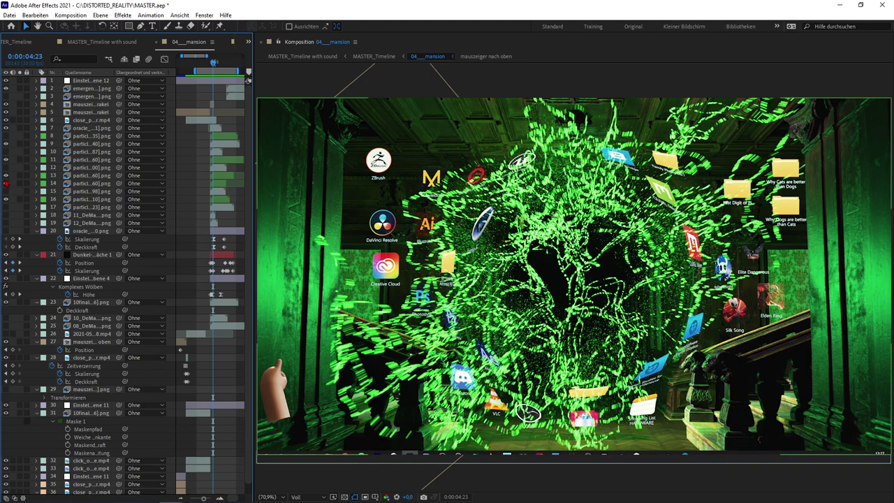
Hide particle layers 13 and 14 to compare the composite without them.
left_click(5, 175)
left_click(5, 183)
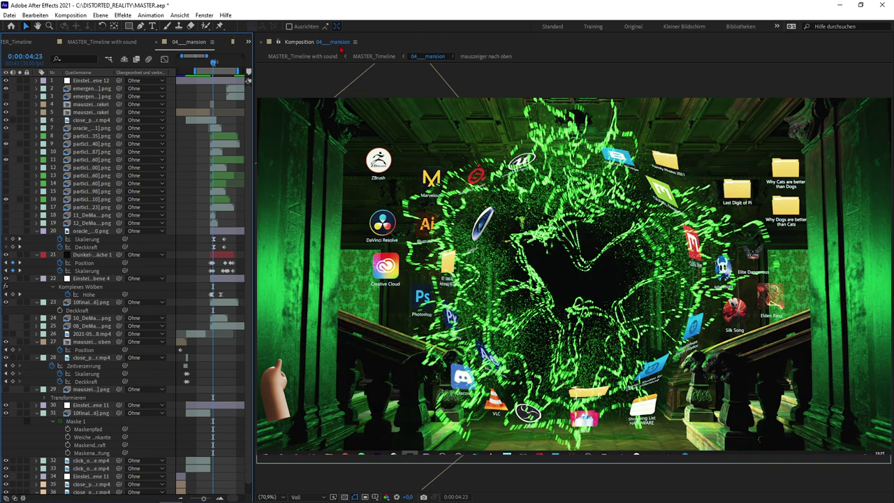
key("space")
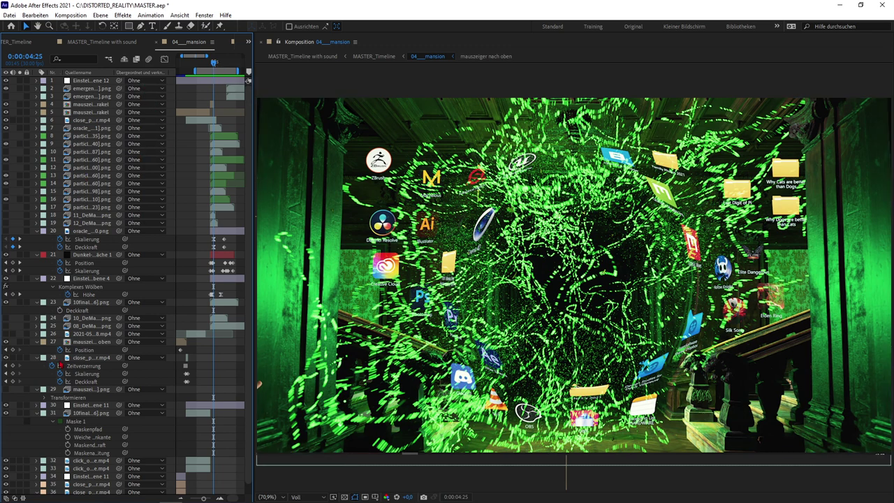
Show the layers' blending modes, try Addieren on particle layer 9, and set it back to Aufhellen.
left_click(14, 498)
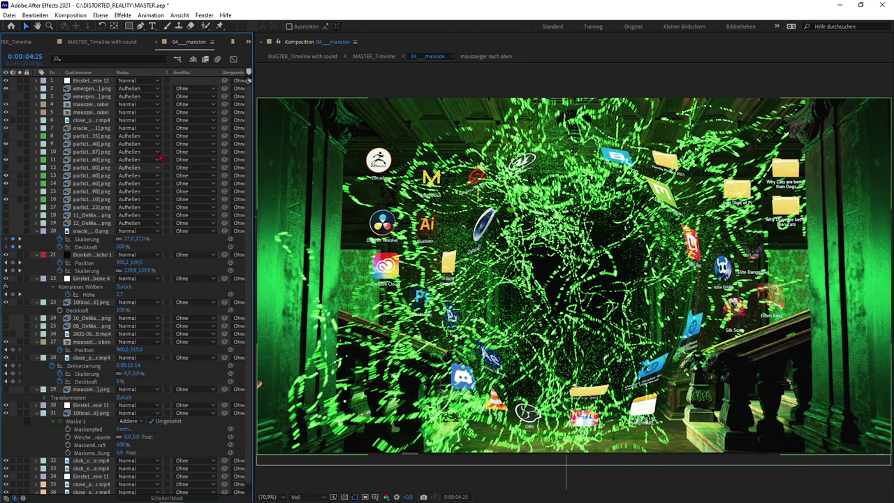
left_click(137, 143)
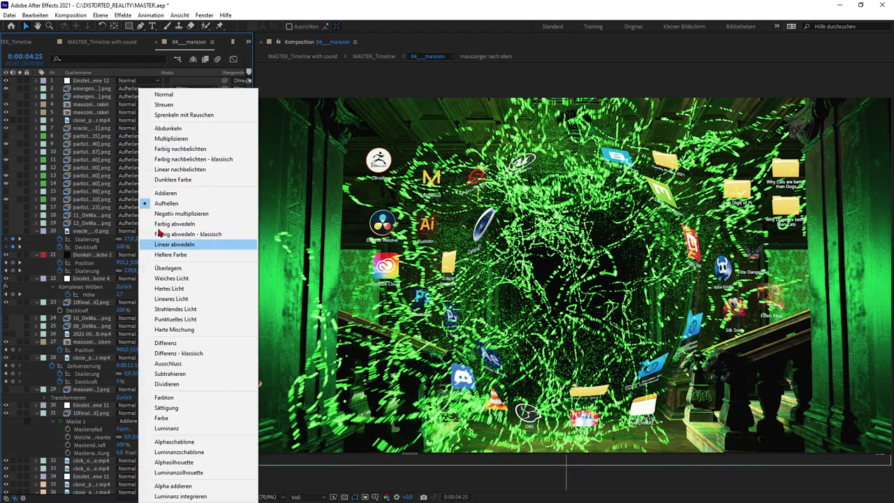
left_click(162, 195)
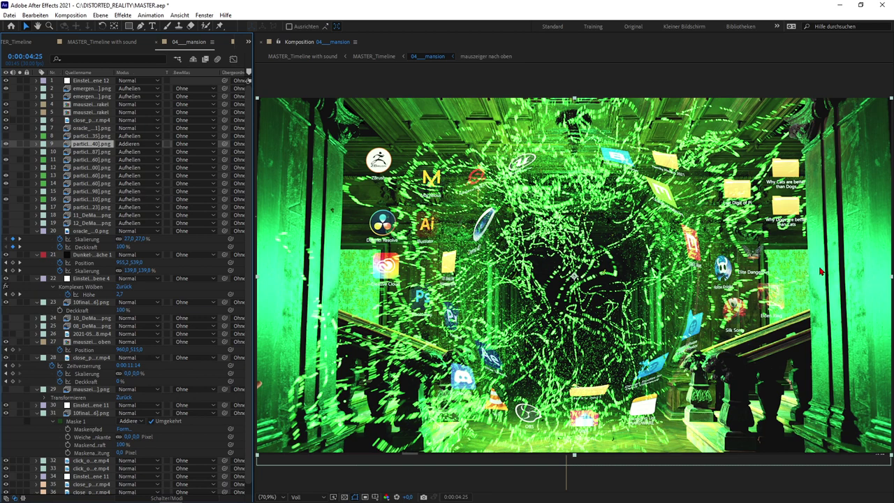
left_click(129, 143)
left_click(162, 203)
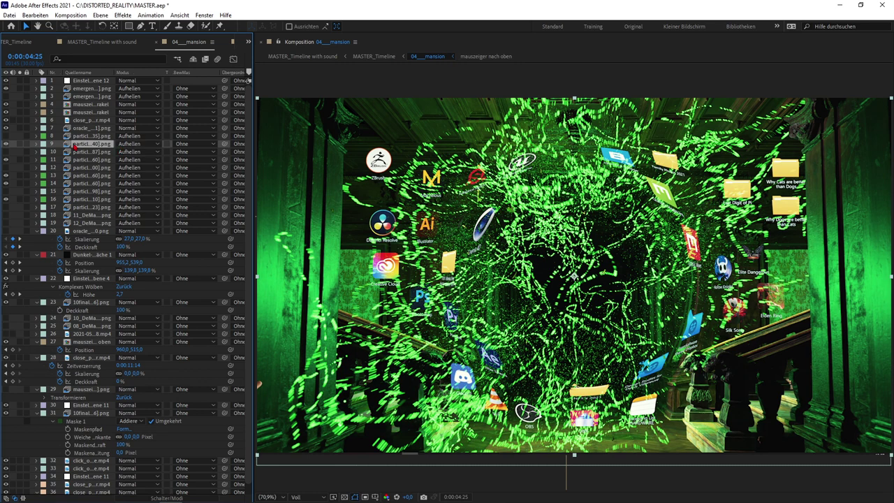
Isolate particle layer 9 to inspect its fine particles, and turn its solo off again.
left_click(19, 144)
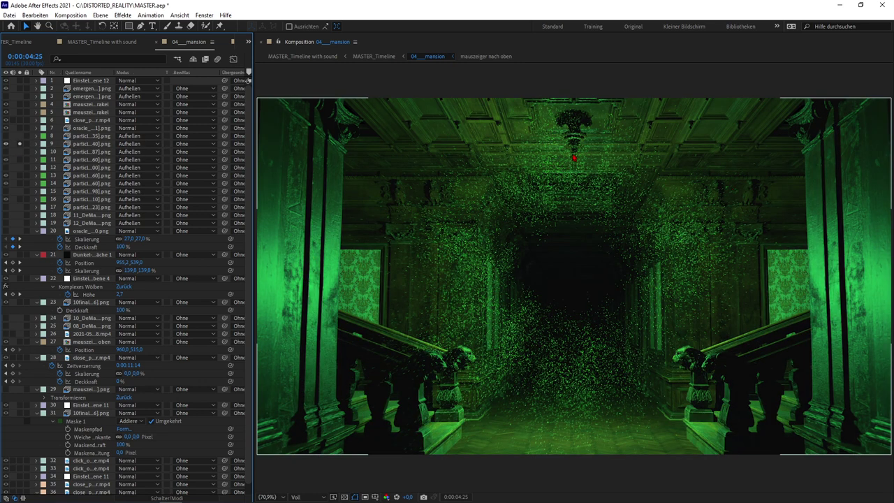
left_click(18, 144)
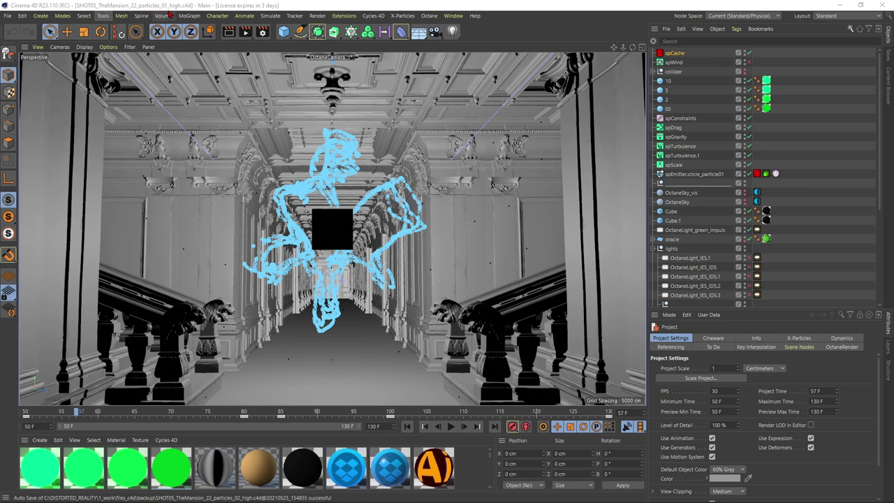
In Cinema 4D, look over the list of open SHOT05_TheMansion_22_particles scene files and close it.
left_click(452, 15)
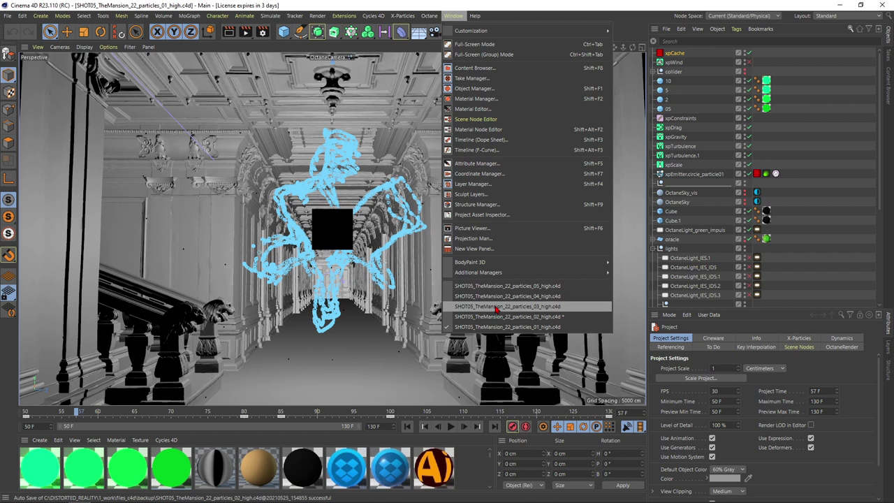
mouse_move(511, 272)
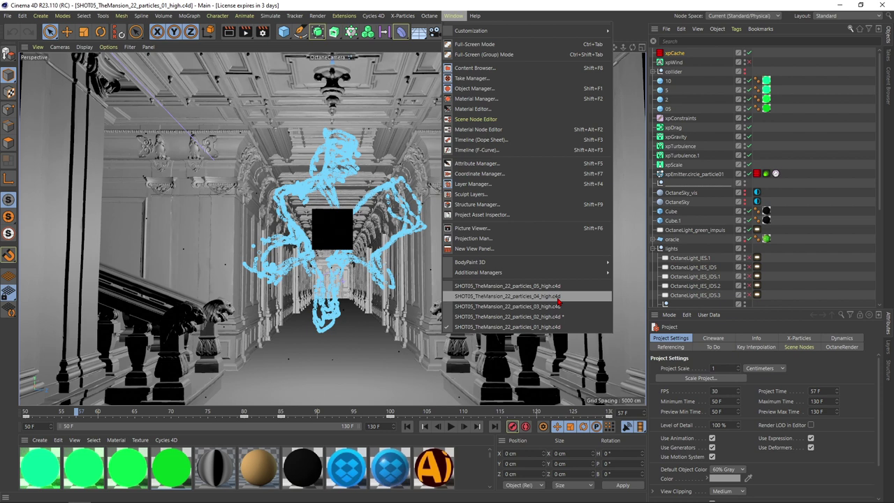
left_click(432, 273)
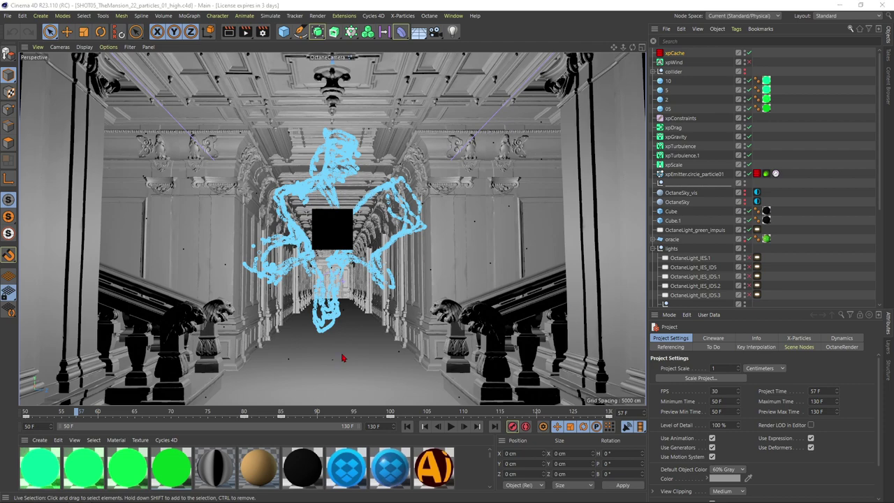
Play the cached particle simulation from the first frame in the particles_01_high scene.
left_click(407, 426)
left_click(450, 426)
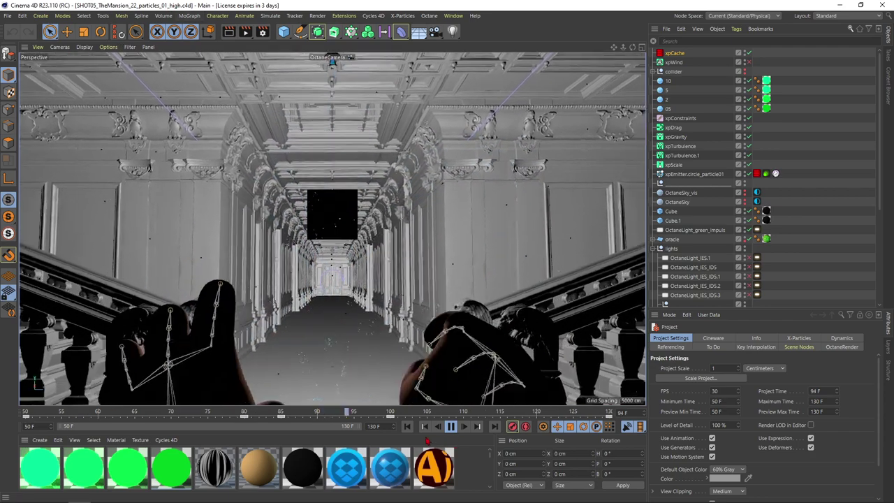
left_click(407, 427)
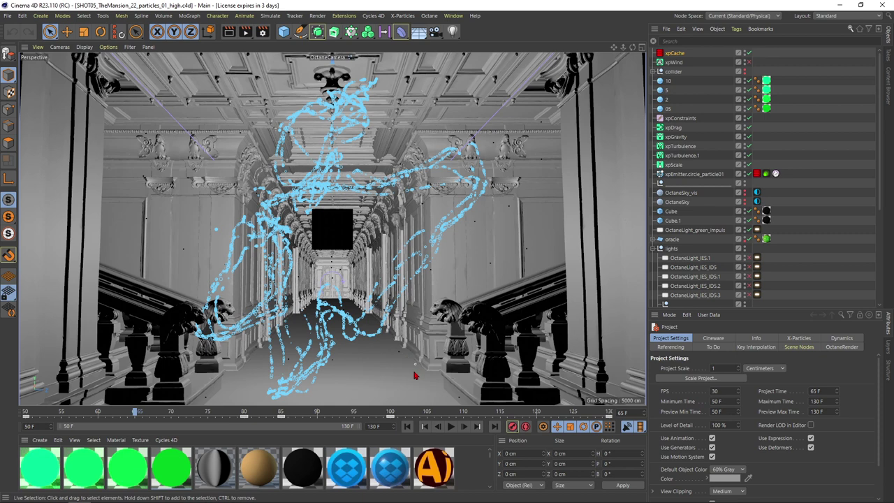
left_click(408, 427)
Switch to the SHOT05_TheMansion_22_particles_02_high scene, play its particle simulation, and scrub back to frame 55.
left_click(454, 16)
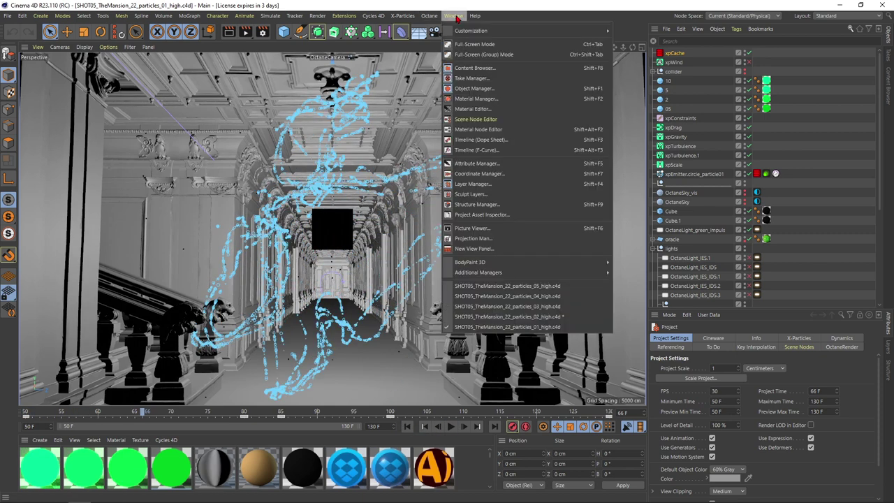
left_click(509, 317)
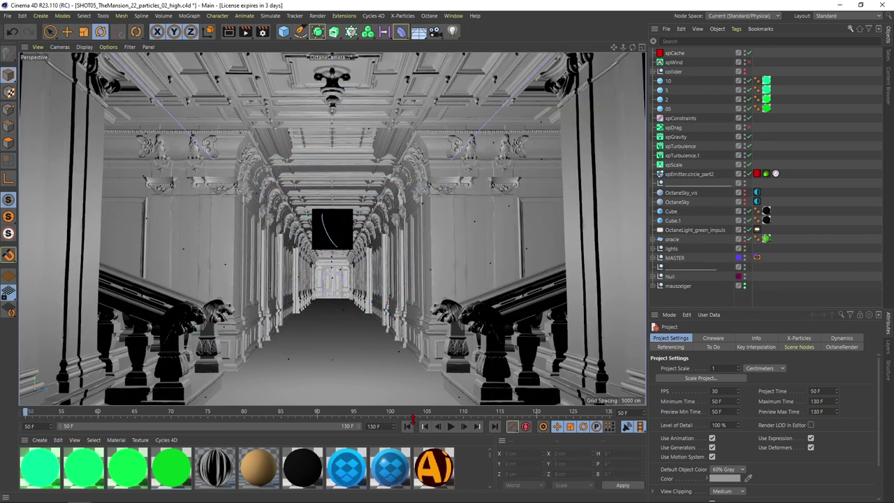
left_click(450, 426)
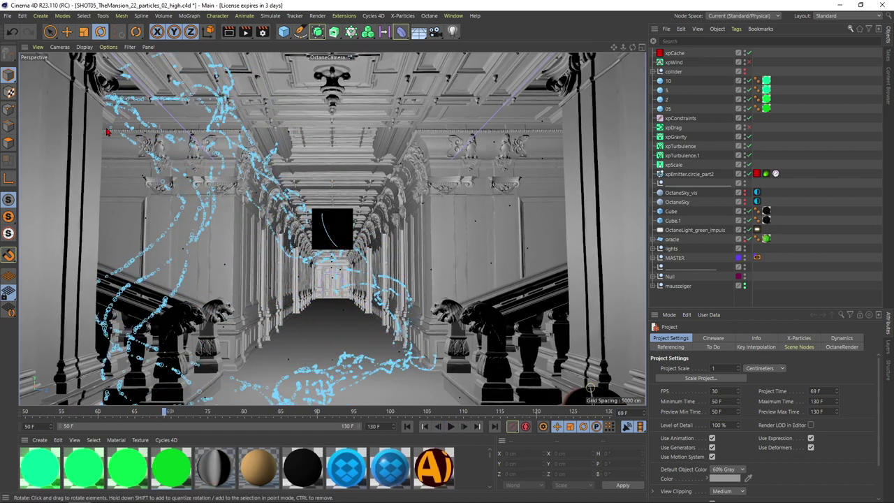
left_click(463, 427)
left_click(450, 426)
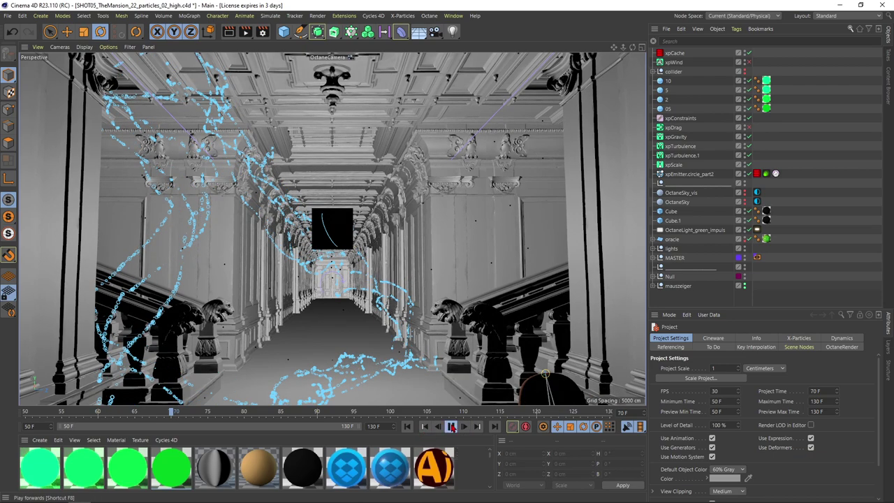
left_click(450, 427)
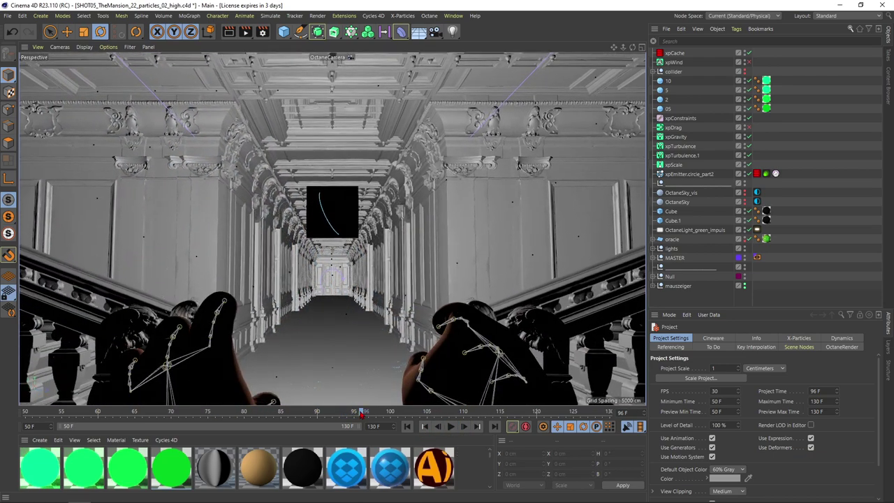
left_click_drag(244, 413, 62, 412)
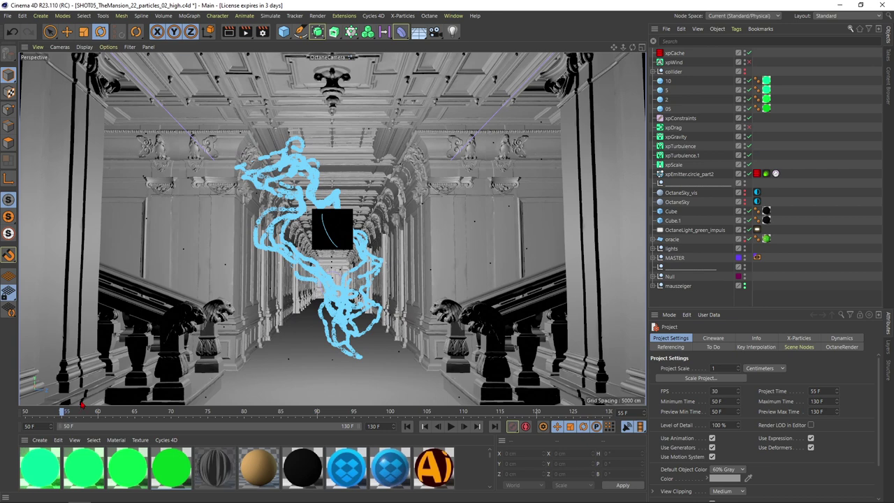
Switch to the SHOT05_TheMansion_22_particles_03_high scene and play its particle simulation several times from the first frame.
left_click(453, 16)
left_click(500, 305)
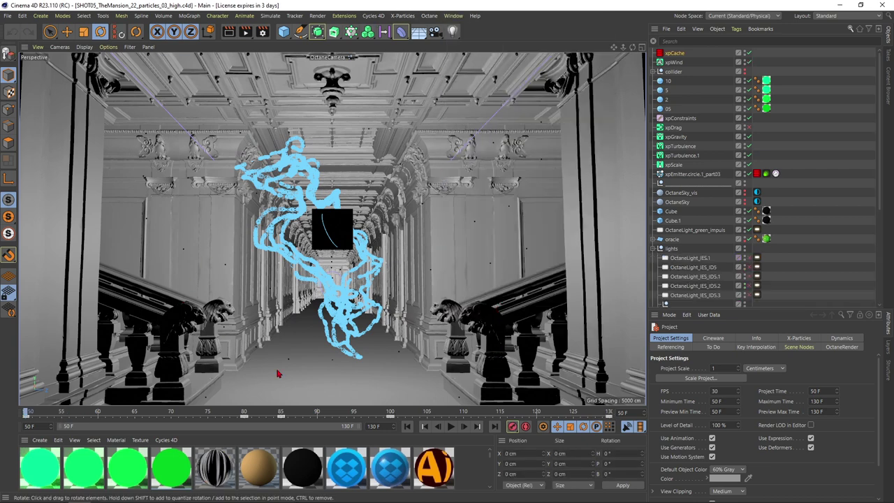
mouse_move(40, 413)
left_mouse_down()
mouse_move(84, 412)
mouse_move(40, 413)
left_mouse_up()
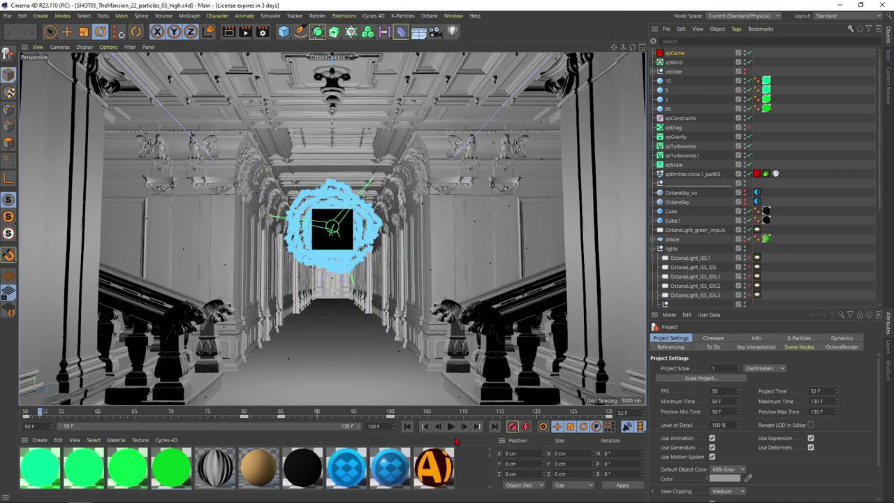
left_click(408, 426)
key("F8")
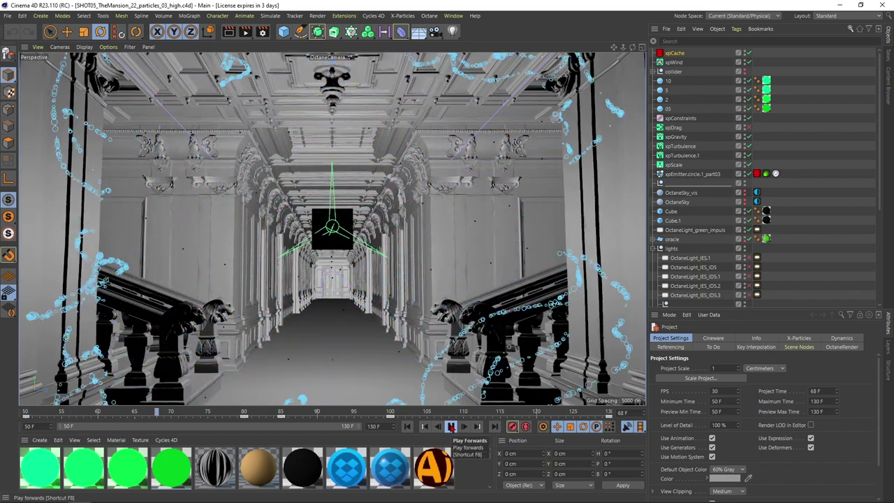
left_click(410, 426)
left_click(450, 427)
left_click(408, 427)
left_click(451, 427)
left_click(450, 427)
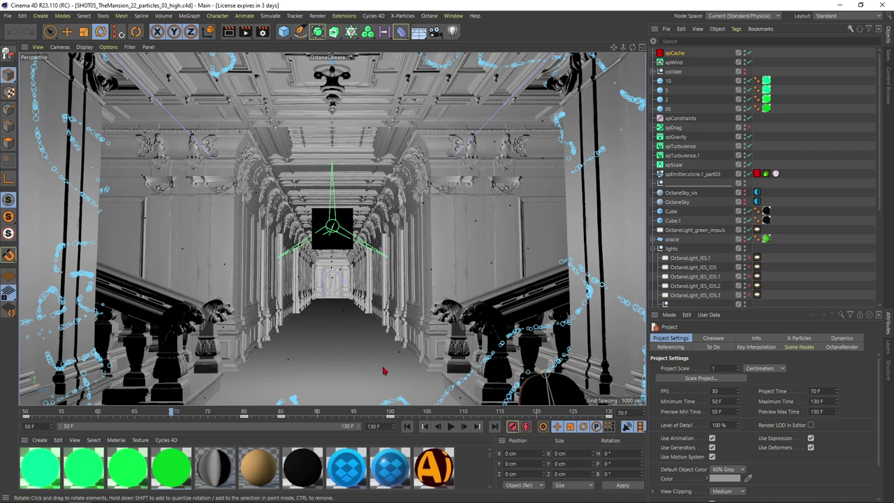
Switch to the SHOT05_TheMansion_22_particles_04_high scene, play its particle simulation, and stop it at frame 62.
left_click(453, 16)
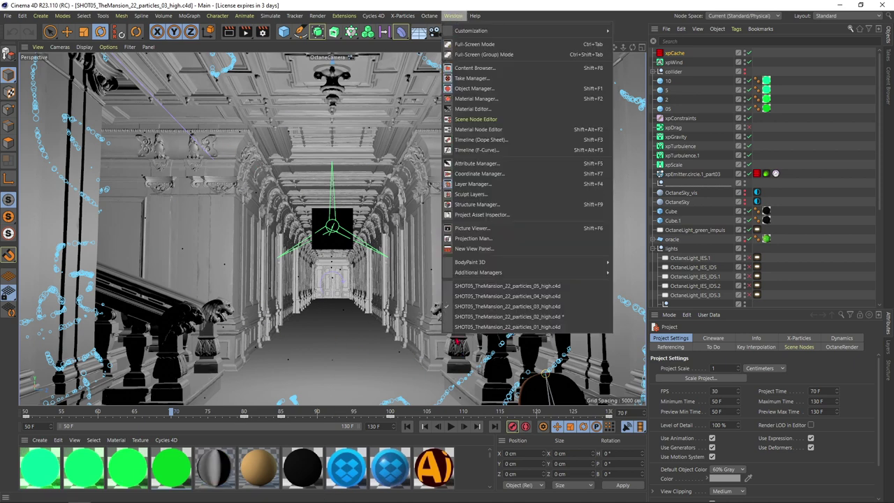
left_click(513, 296)
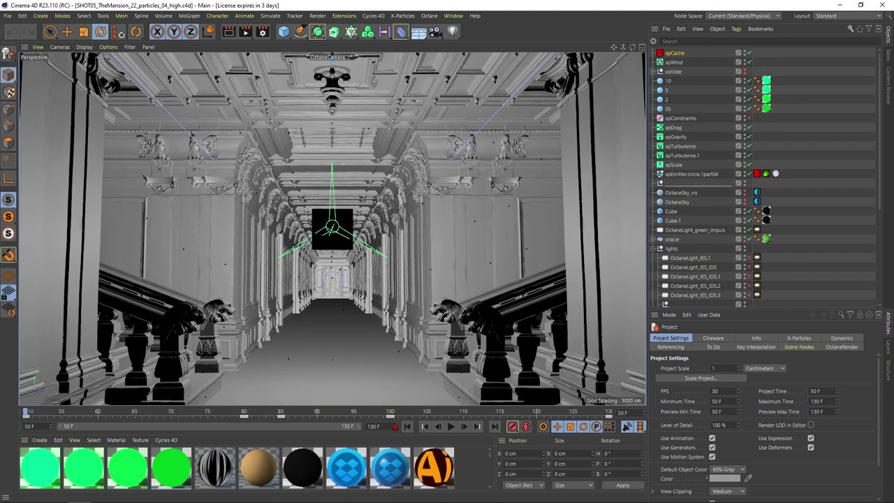
left_click(451, 426)
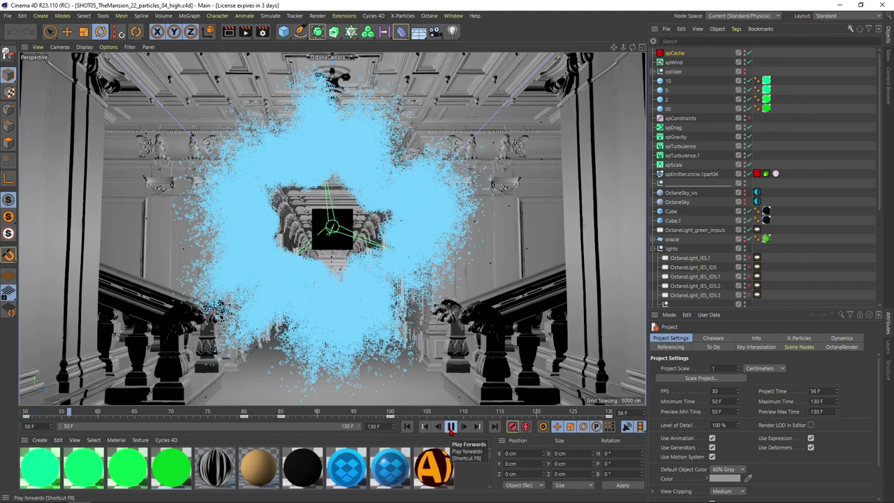
left_click(451, 426)
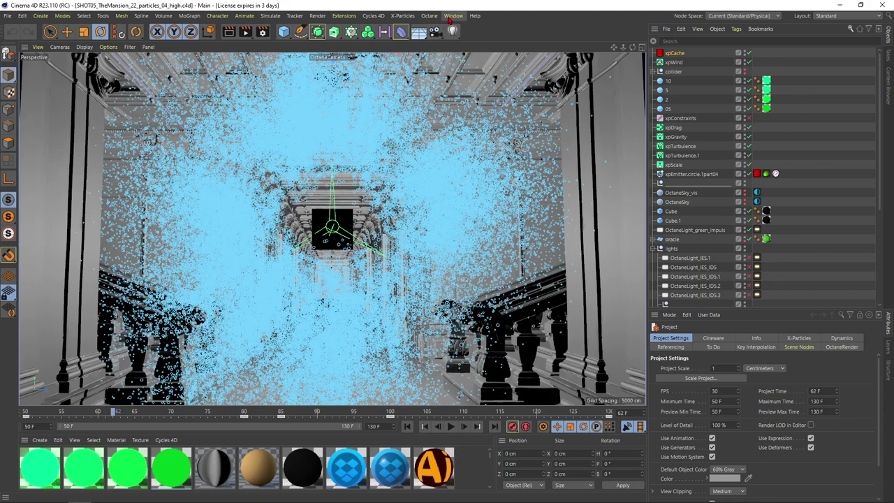
Switch to the SHOT05_TheMansion_22_particles_05_high scene and play its particle simulation from the first frame to frame 62.
left_click(453, 15)
left_click(508, 296)
left_click(408, 427)
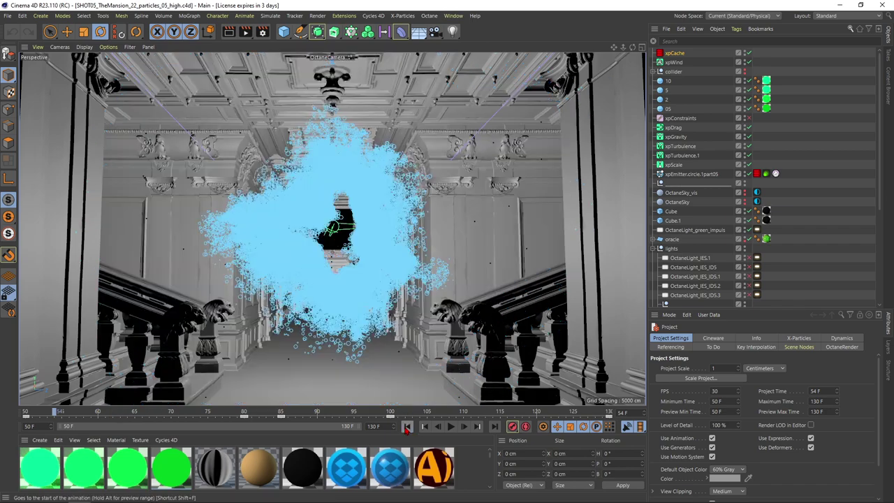
left_click(450, 426)
left_click(451, 426)
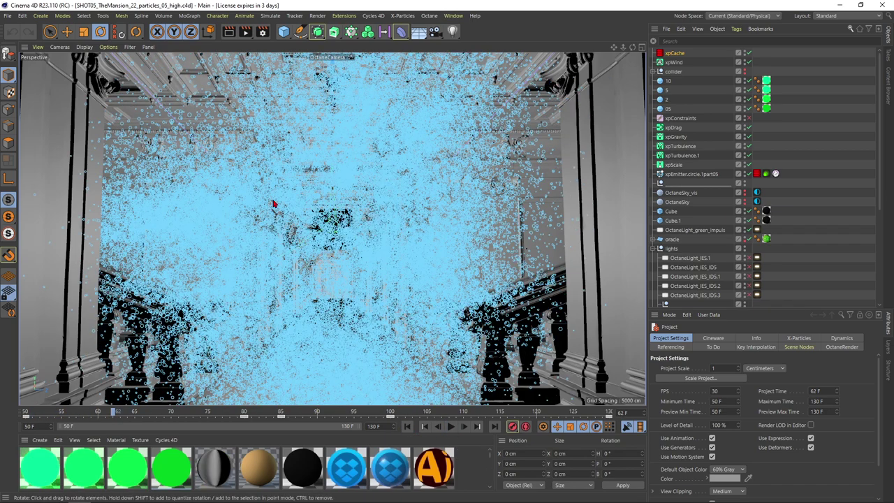
Return to the SHOT05_TheMansion_22_particles_01_high scene and clear the object selection.
left_click(454, 15)
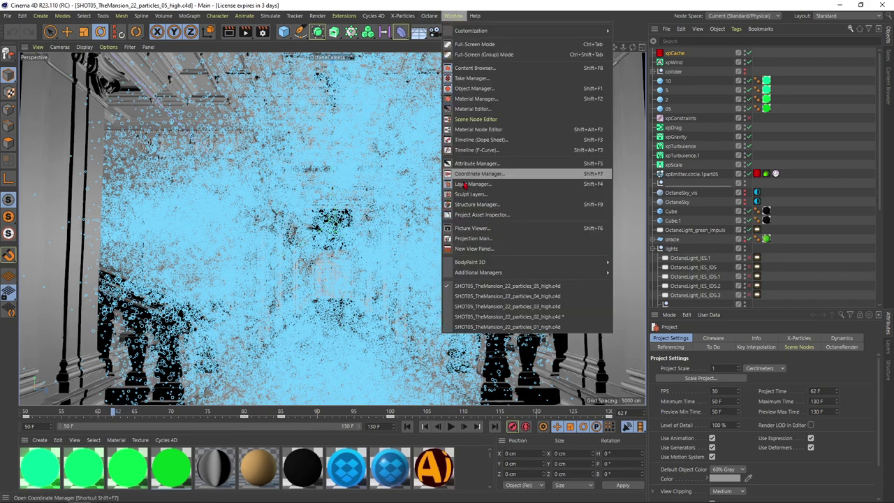
left_click(489, 329)
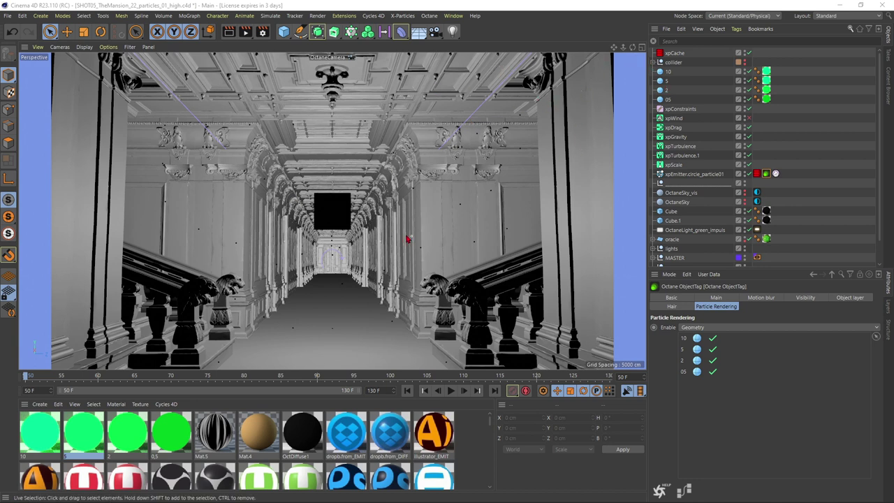
left_click_drag(879, 134, 885, 120)
left_click(763, 51)
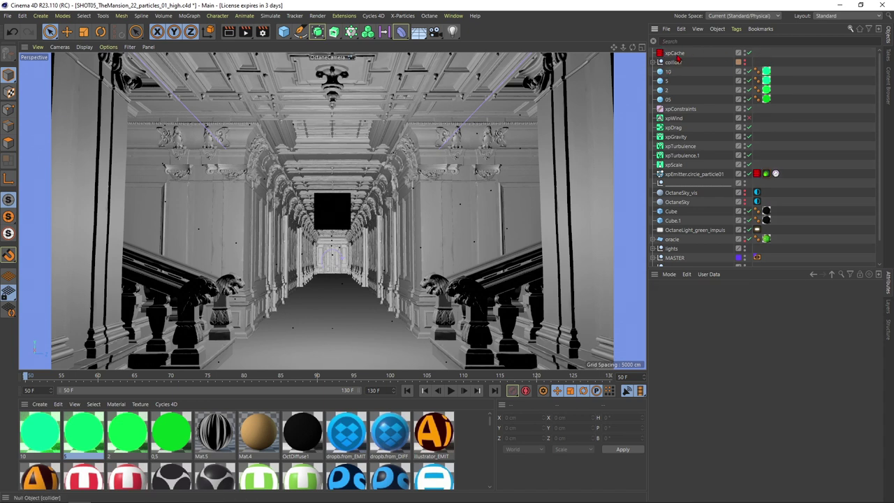
Show the xpCache object's settings, play the cached particles, and return to the first frame.
left_click(677, 54)
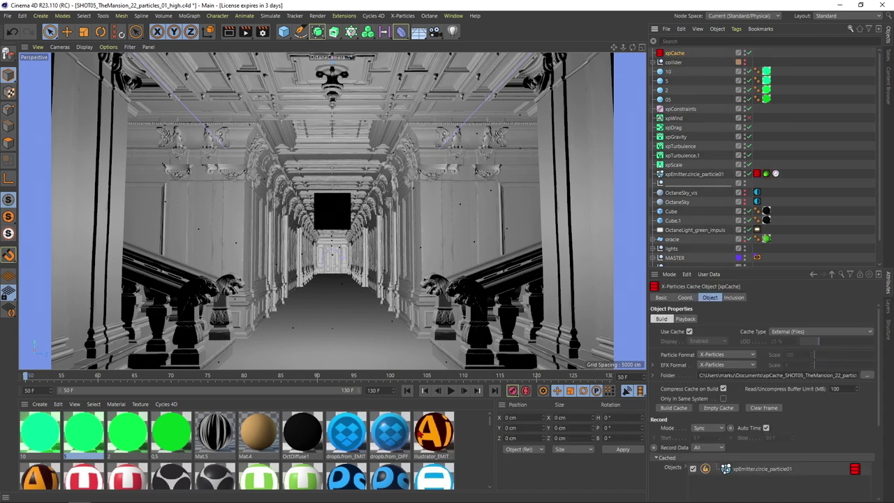
left_click(451, 390)
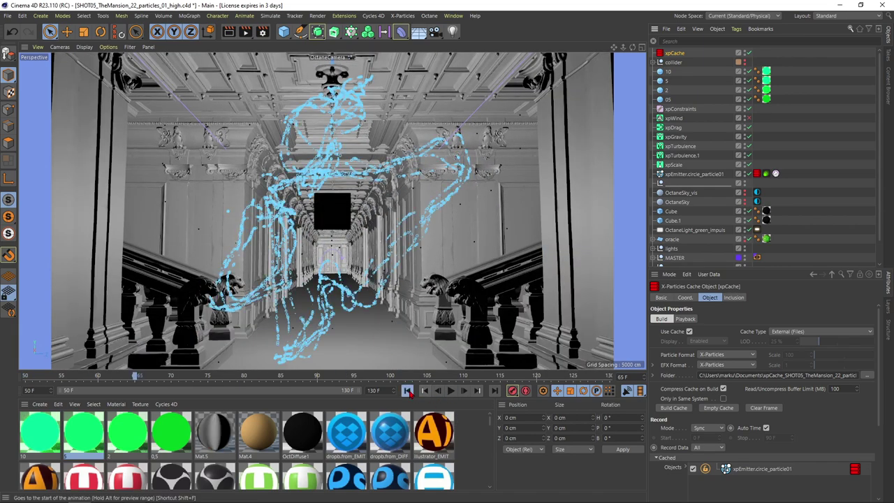
left_click(452, 391)
left_click(407, 390)
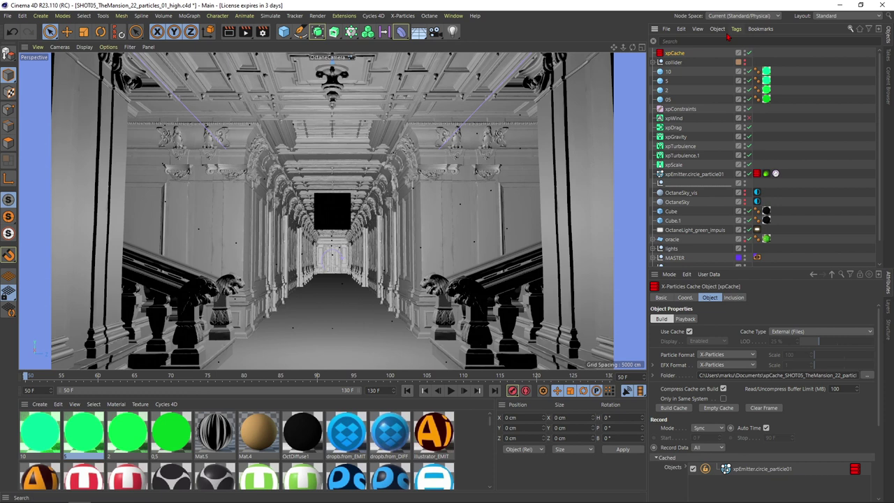
Solo the collider group's layer in the particles_01_high scene and display its proxy geometry shaded with edge lines.
left_click(673, 62)
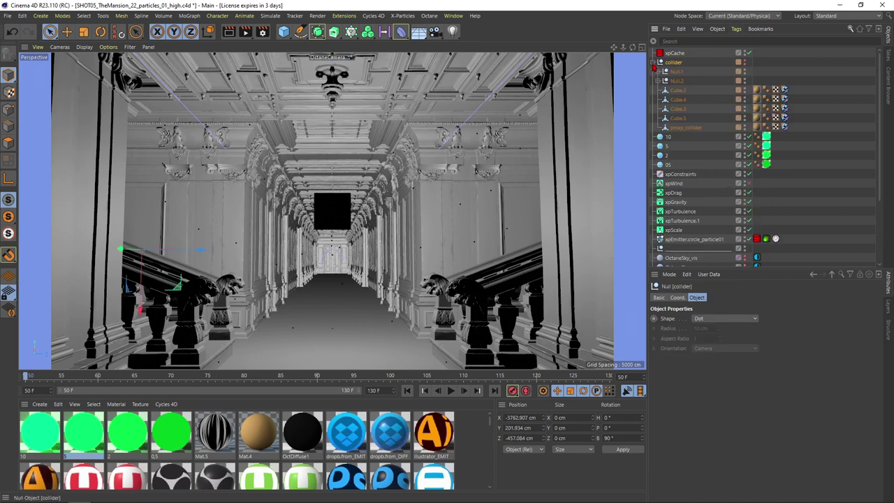
left_click(888, 307)
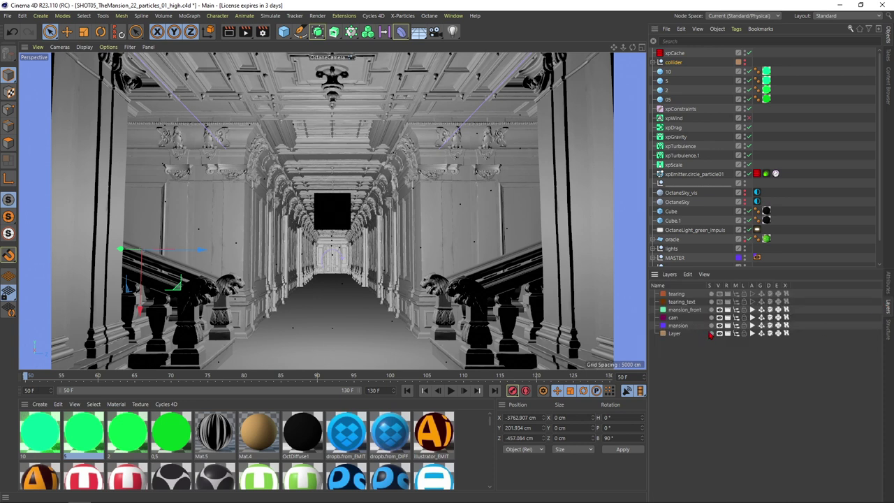
left_click(711, 334)
left_click(696, 52)
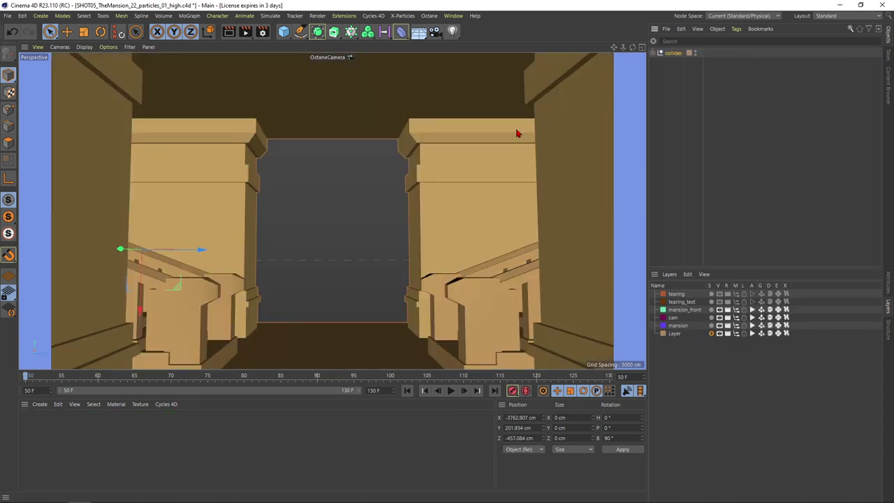
left_click(85, 47)
left_click(94, 73)
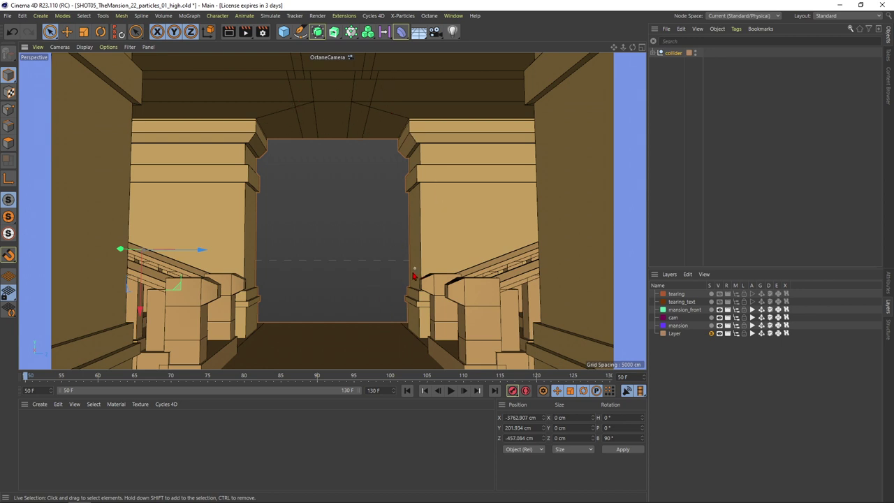
Expand the collider group and its first null, and show the X-Particles Collider tag settings of Cube.22.
left_click(653, 53)
left_click(658, 62)
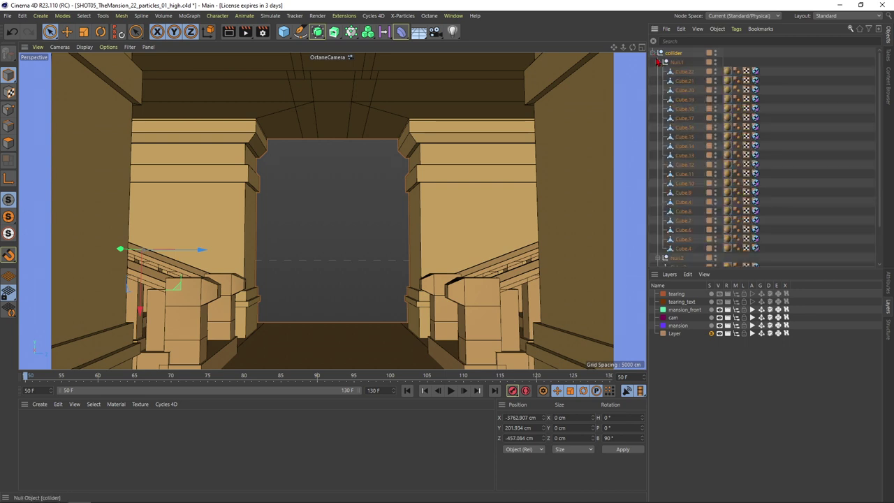
left_click(683, 73)
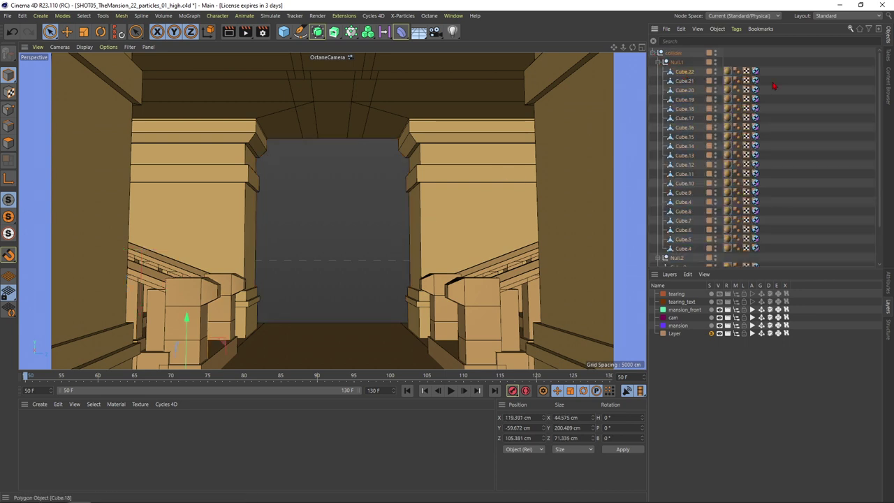
left_click(889, 290)
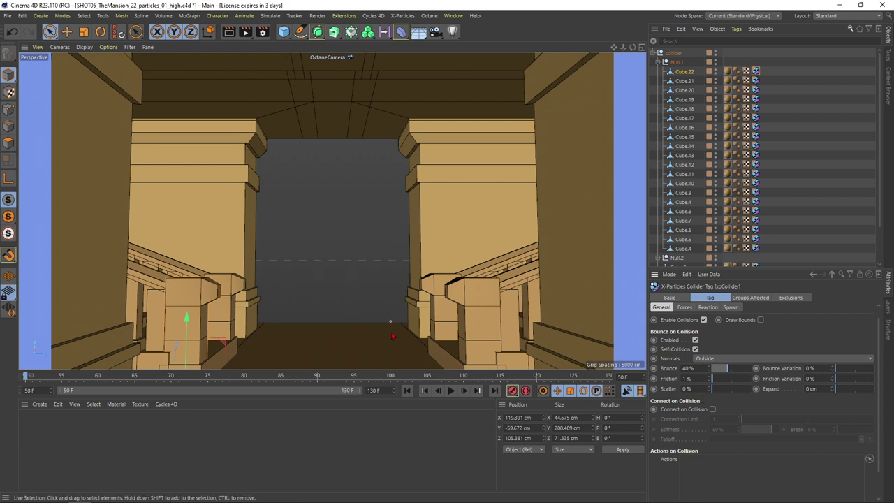
Turn off the collider layer's solo and collapse the collider group.
left_click(888, 311)
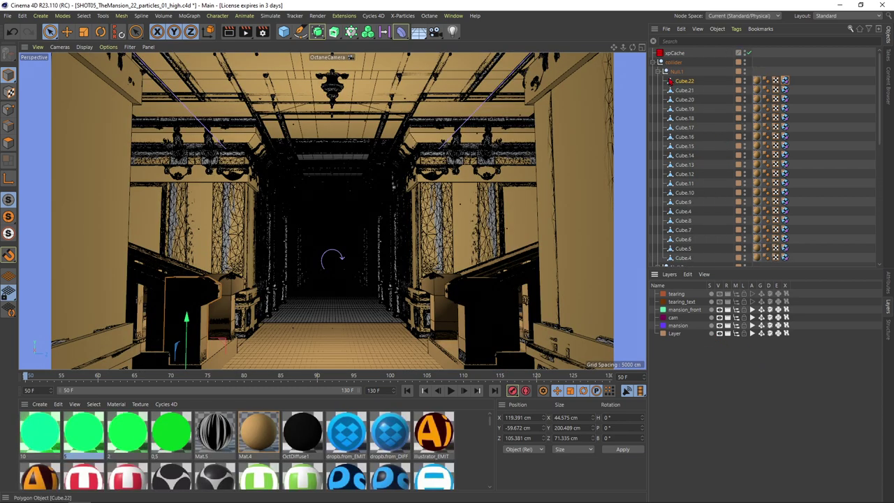
left_click(653, 62)
Select the spheres 10, 5, 2 and 05, and inspect sphere 10's radius and material tag.
left_click_drag(678, 68, 683, 102)
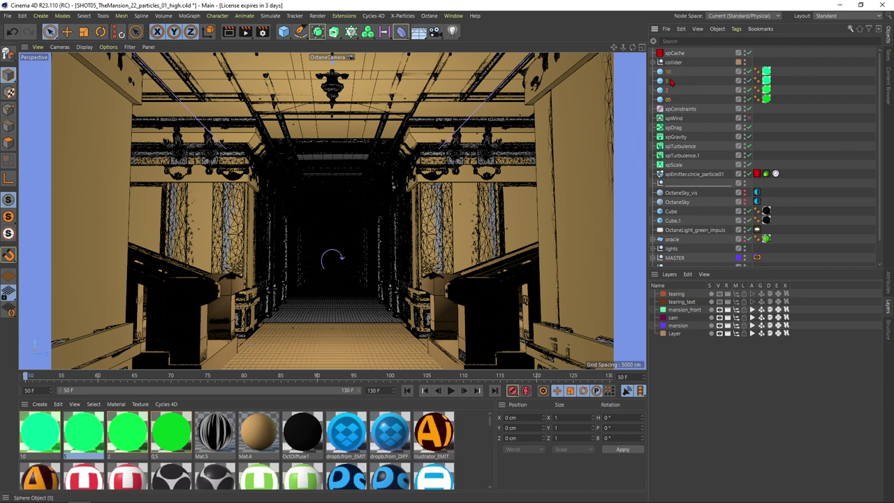
left_click(669, 72)
left_click(888, 287)
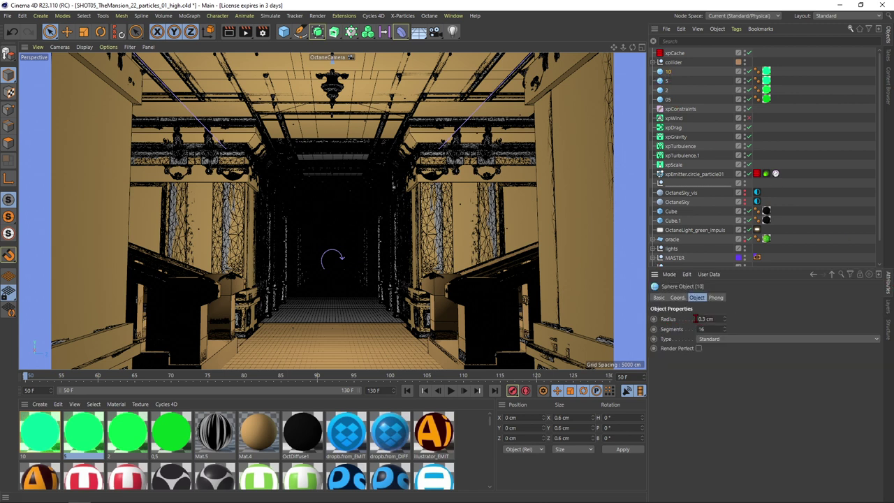
left_click_drag(717, 319, 698, 320)
left_click(766, 89)
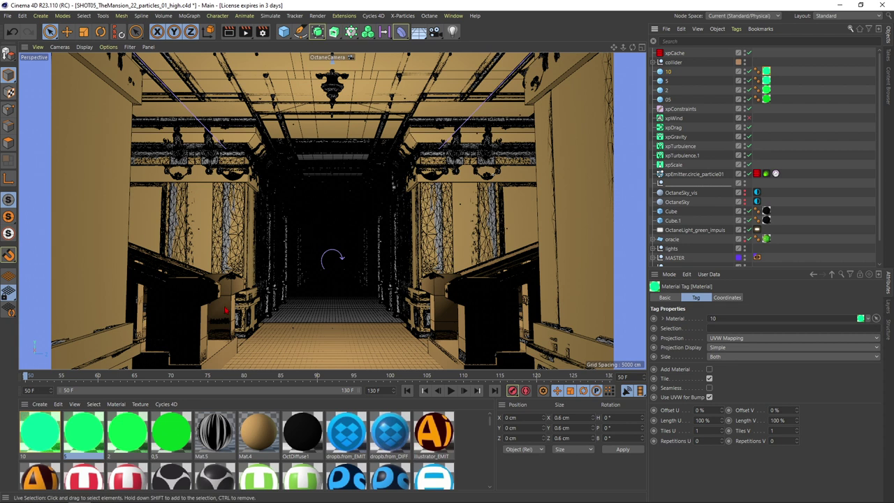
Compare the green Octane particle materials 10, 5 and 2, ending on material 10.
left_click(44, 434)
left_click(84, 433)
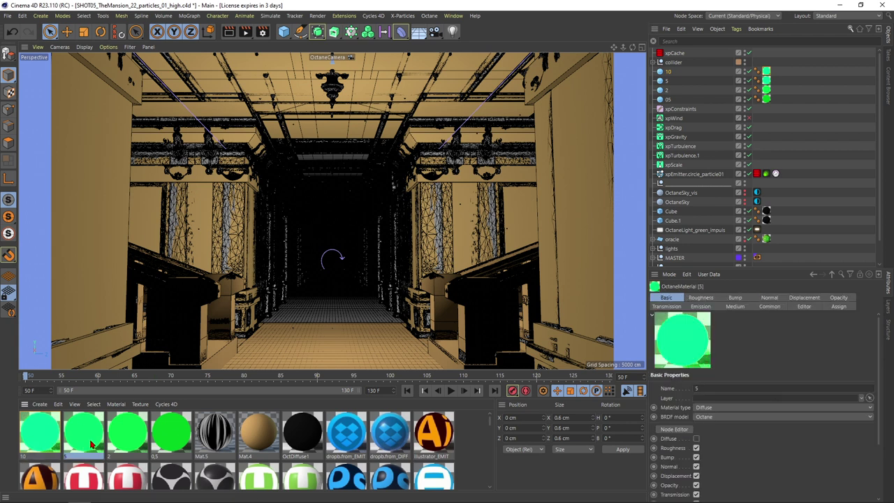
left_click(127, 433)
left_click(44, 436)
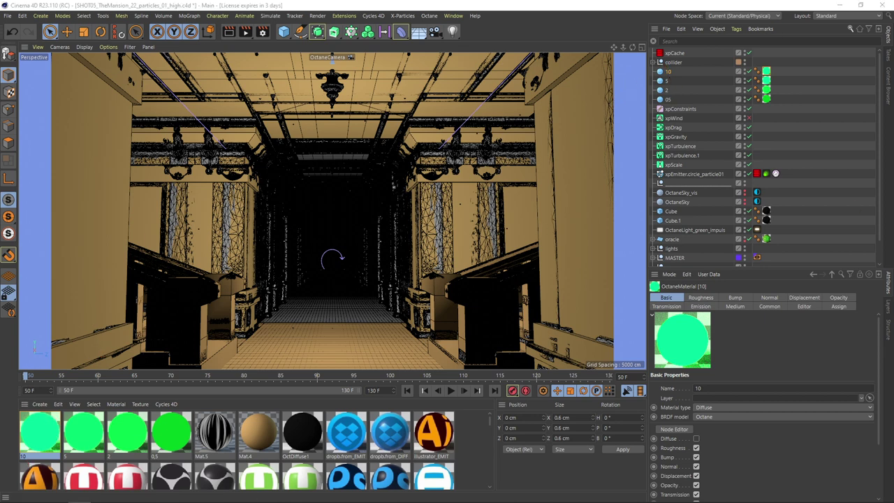
Compare the emission settings of the green Octane materials 10 and 5 in the Material Editor, and close it.
double_click(40, 430)
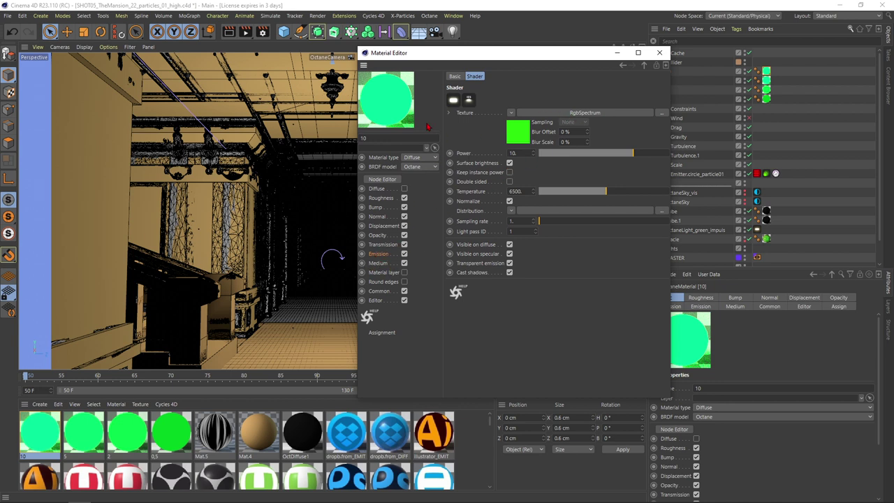
left_click(98, 444)
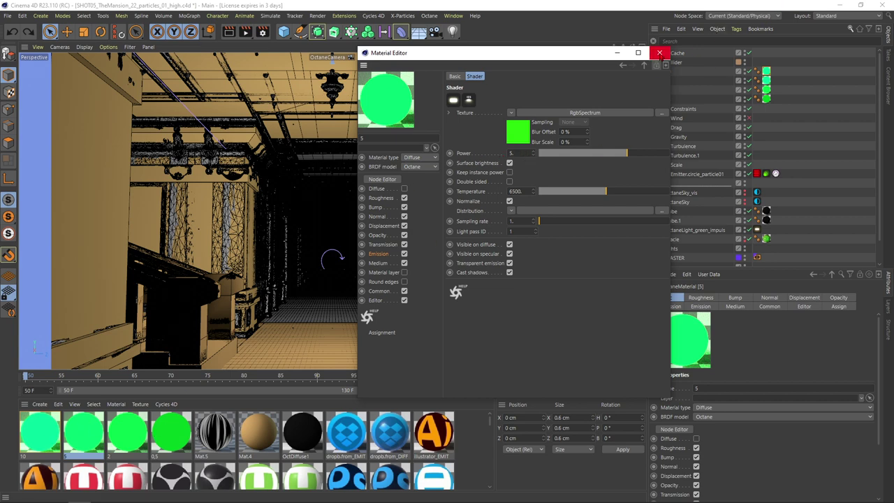
left_click(659, 53)
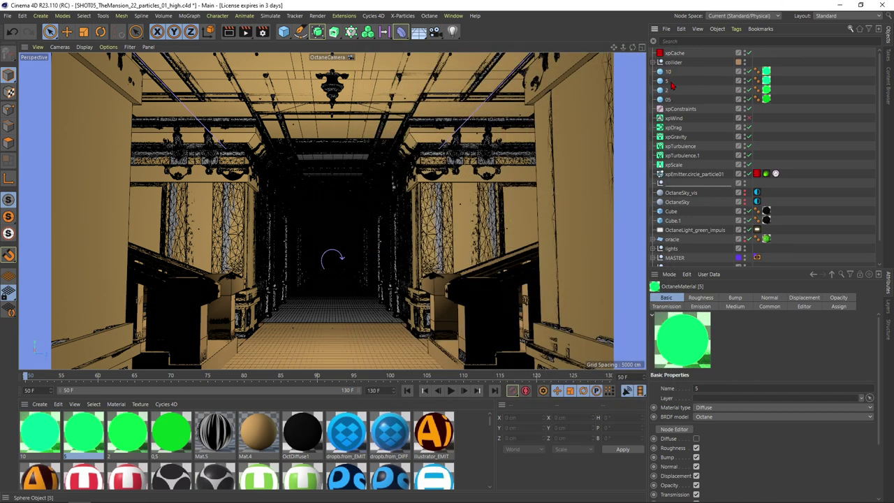
Inspect the Particle Rendering settings of the Octane object tag on xpEmitter.circle_particle01, and clear the selection.
left_click(681, 174)
left_click(766, 173)
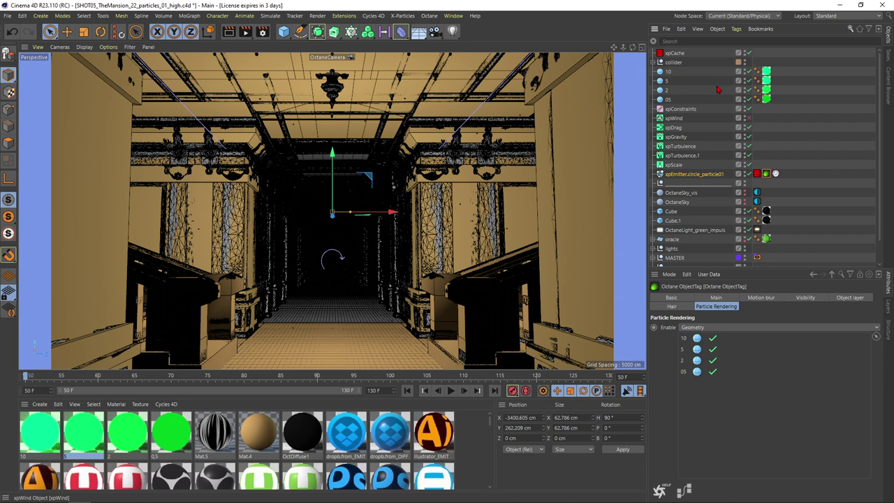
left_click(811, 107)
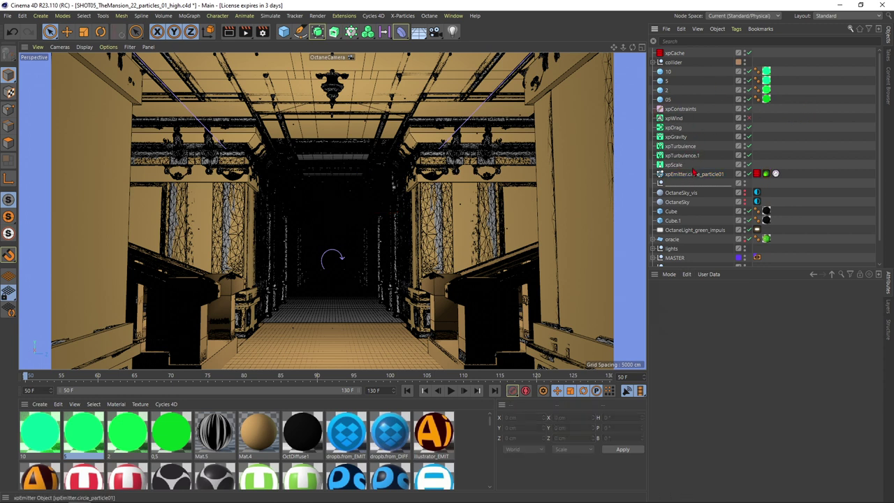
Show the xpConstraints connection settings and play the cached particle simulation.
left_click(686, 110)
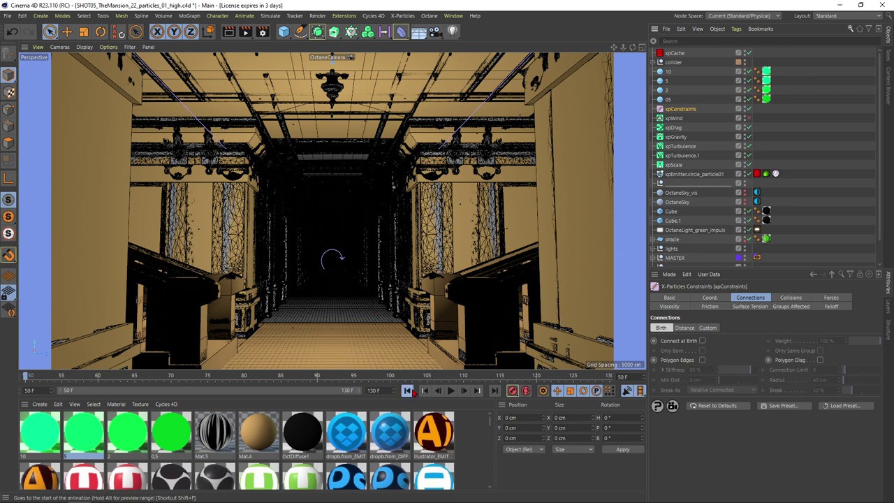
left_click(450, 390)
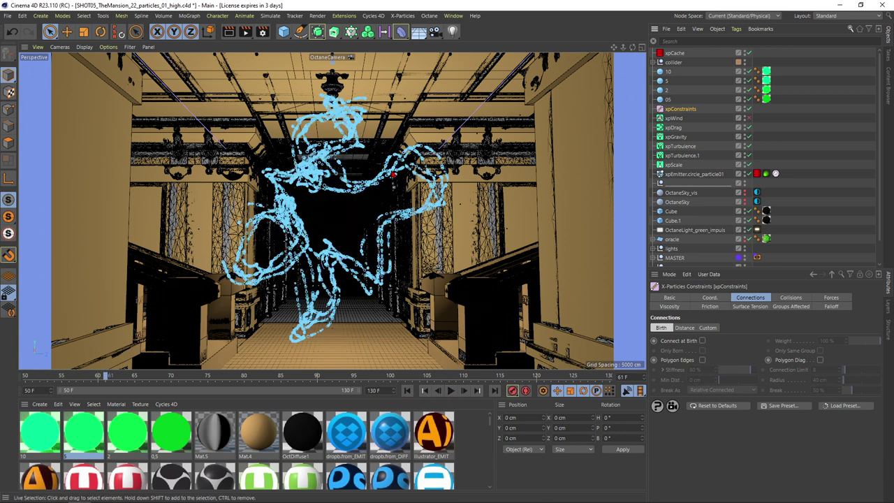
Delete the X-Particles cache tag from xpEmitter.circle_particle01 and replay the simulation from the first frame.
left_click(757, 174)
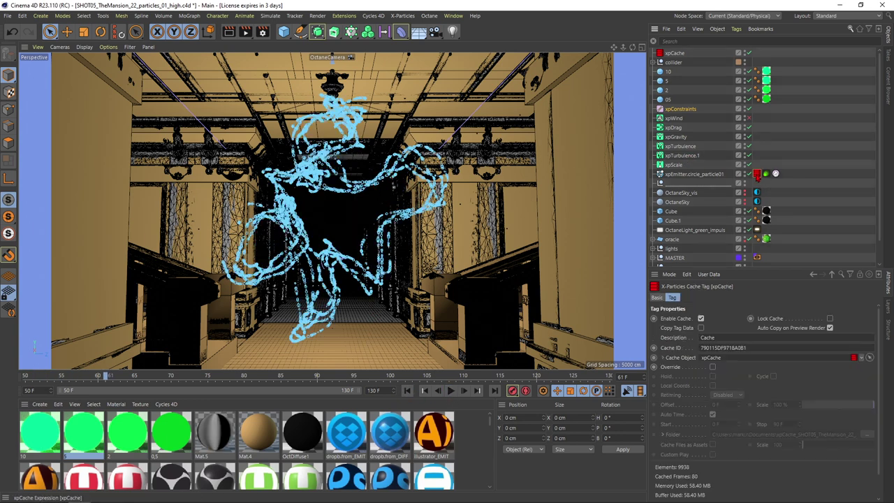
key("Delete")
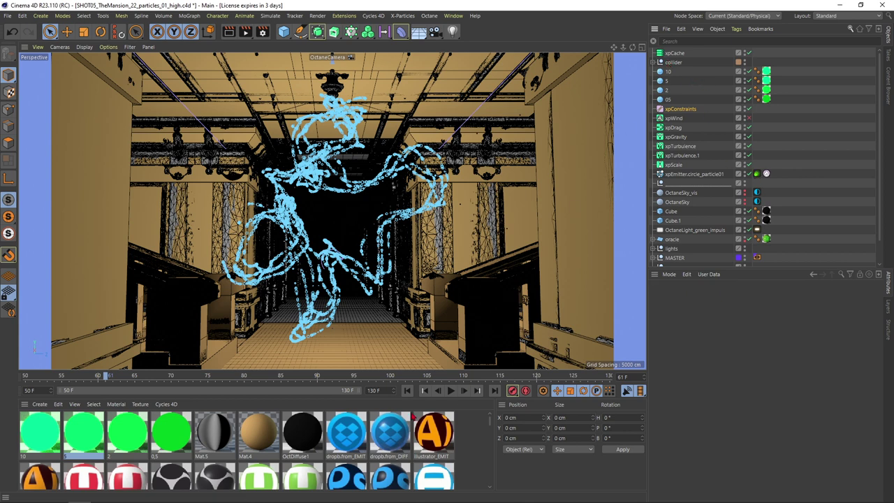
left_click(407, 390)
left_click(450, 391)
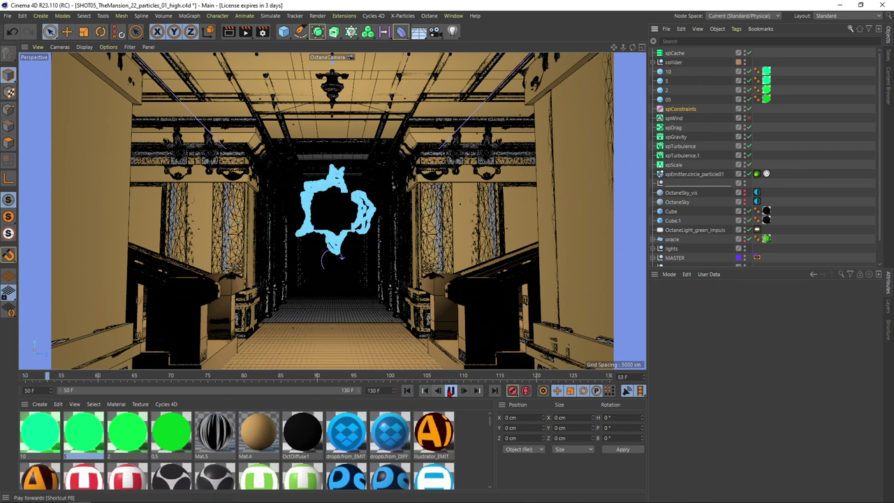
left_click(450, 390)
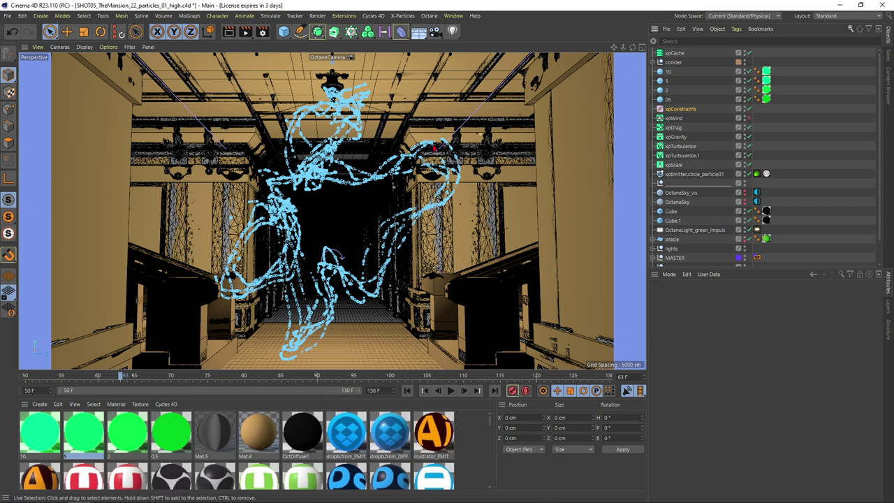
Disable xpConstraints and replay the particle simulation several times from the first frame.
left_click(748, 110)
left_click(407, 390)
left_click(450, 390)
left_click(451, 390)
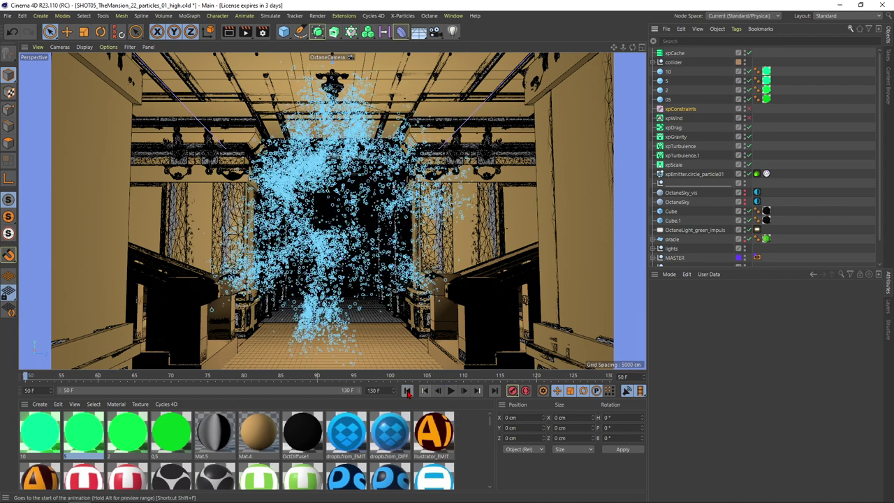
left_click(407, 390)
left_click(451, 390)
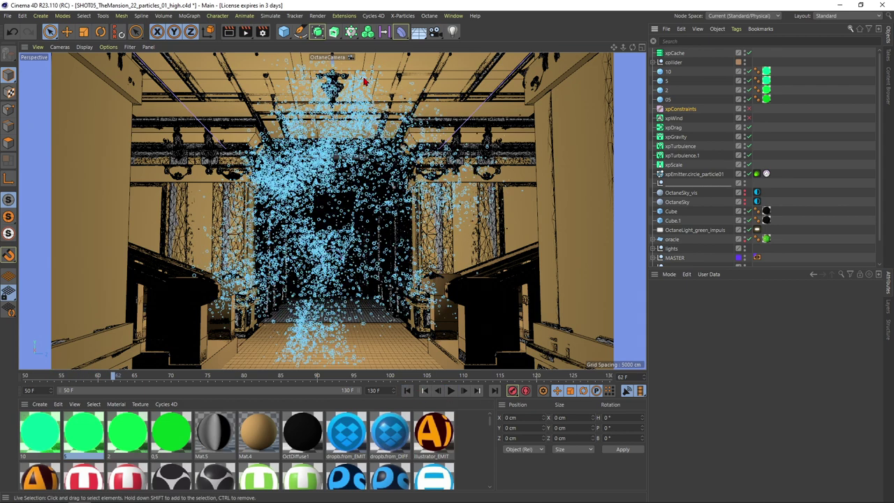
left_click(407, 390)
left_click(450, 390)
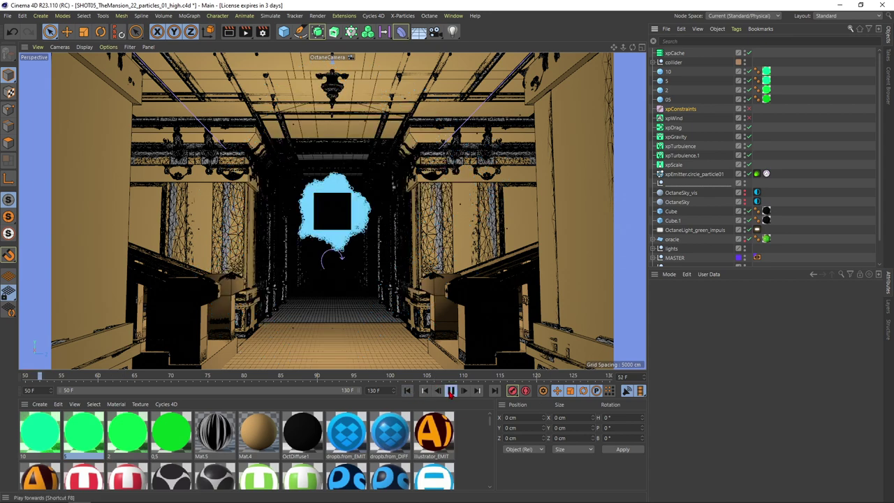
left_click(451, 391)
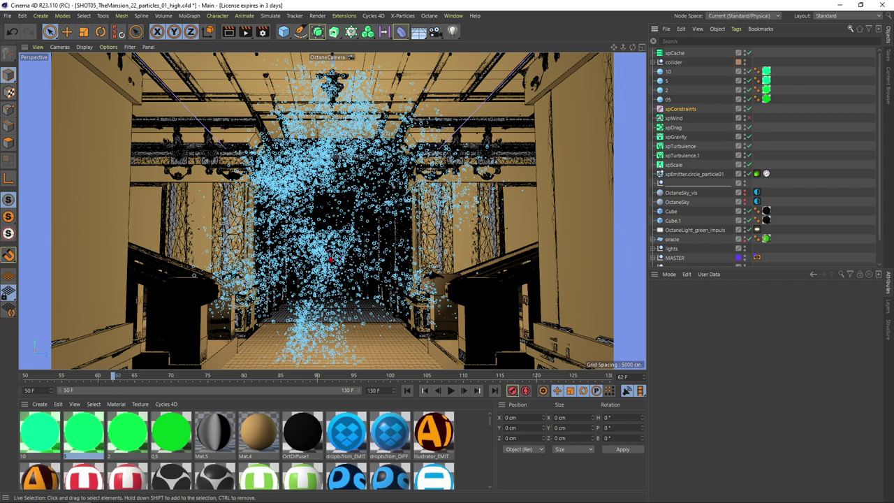
Replay the simulation from the first frame with xpConstraints active again.
left_click(407, 391)
left_click(450, 390)
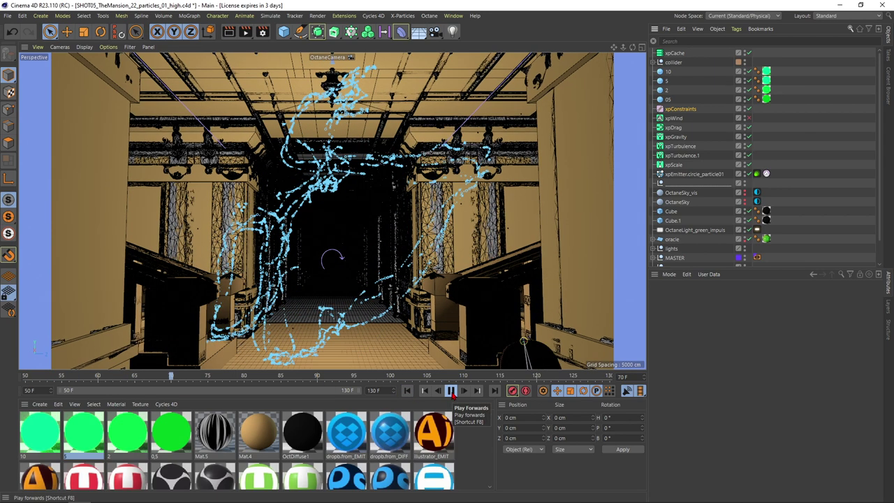
left_click(451, 390)
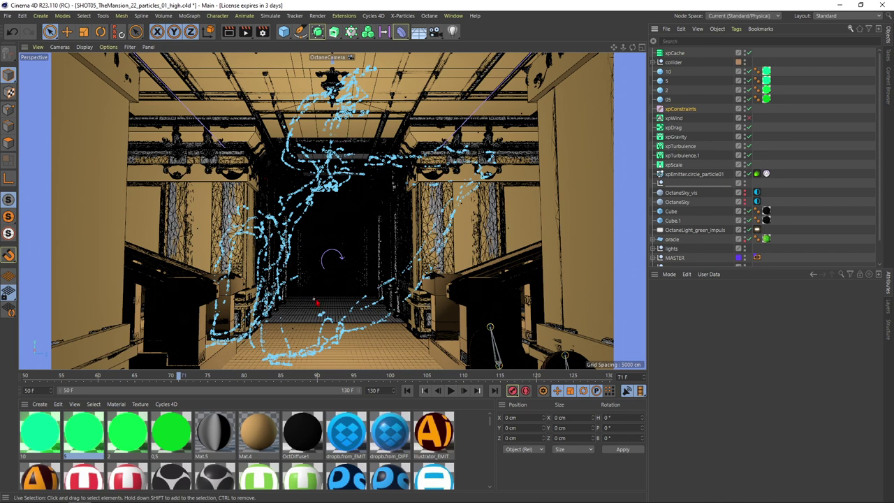
Select the circle emitter at the first frame and switch from OctaneCamera to the default camera to view it beside the stairs.
key("shift+f")
left_click(359, 216)
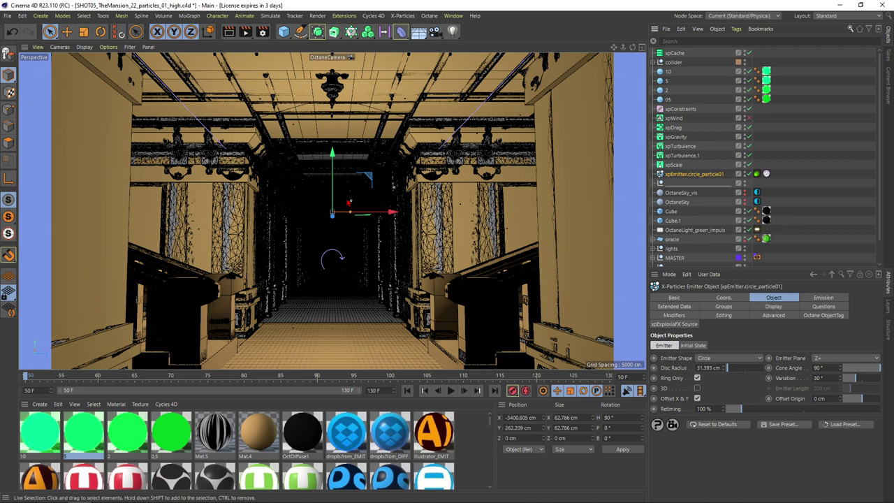
scroll(744, 251, "down", 1)
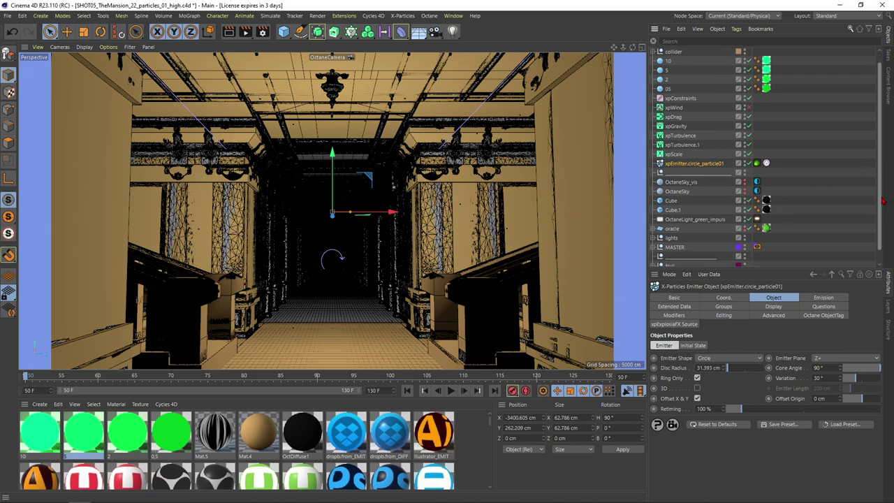
left_click(655, 253)
left_click(749, 262)
scroll(342, 179, "up", 3)
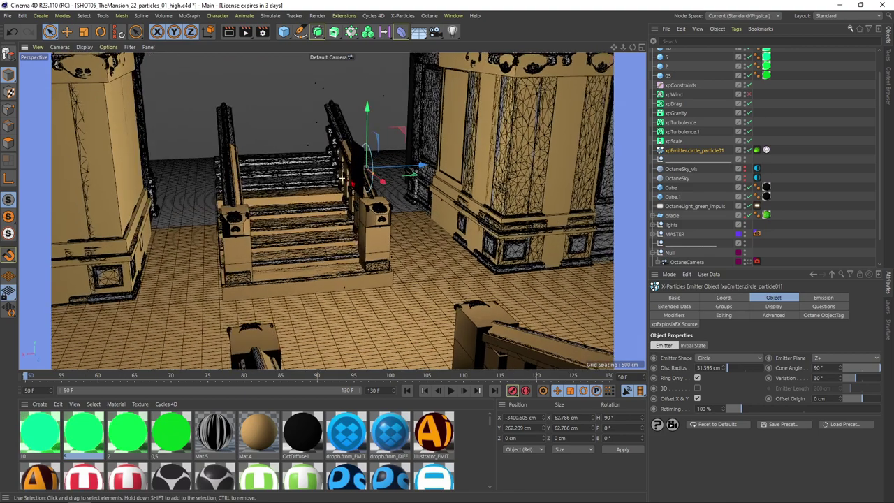
scroll(342, 179, "up", 3)
left_click_drag(361, 180, 400, 193, "alt")
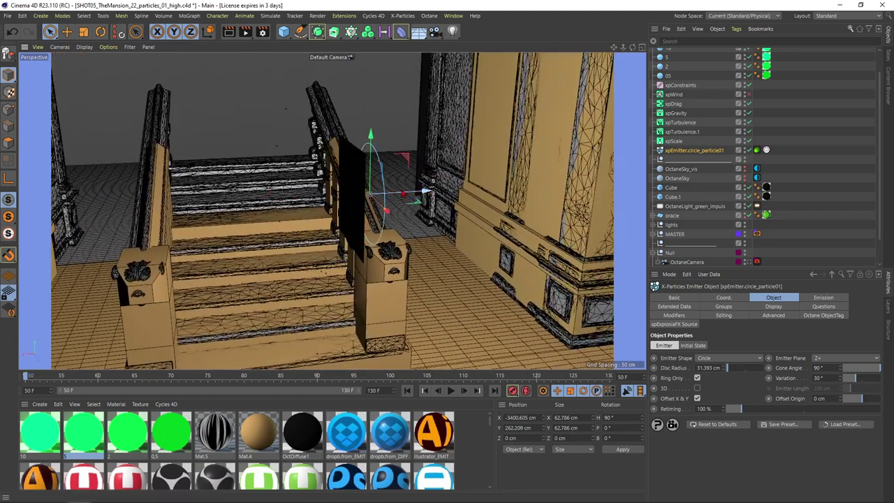
Hide the oracle plane in front of the stair rail and reselect xpEmitter.circle_particle01.
left_click(355, 162)
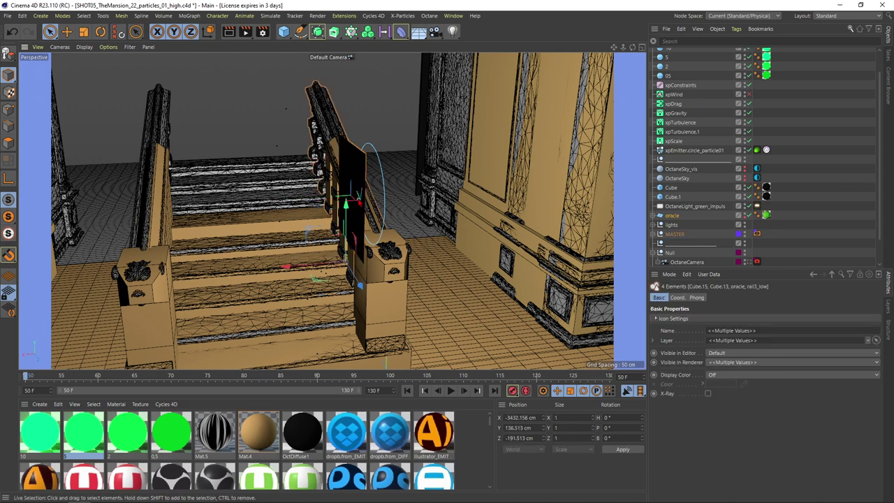
mouse_move(355, 177)
left_mouse_down("alt")
mouse_move(366, 195)
mouse_move(356, 193)
left_mouse_up("alt")
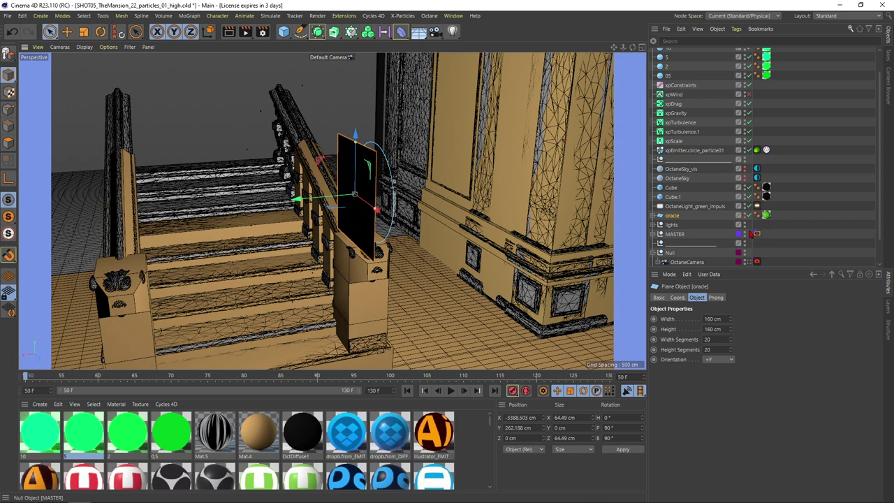
left_click(682, 151)
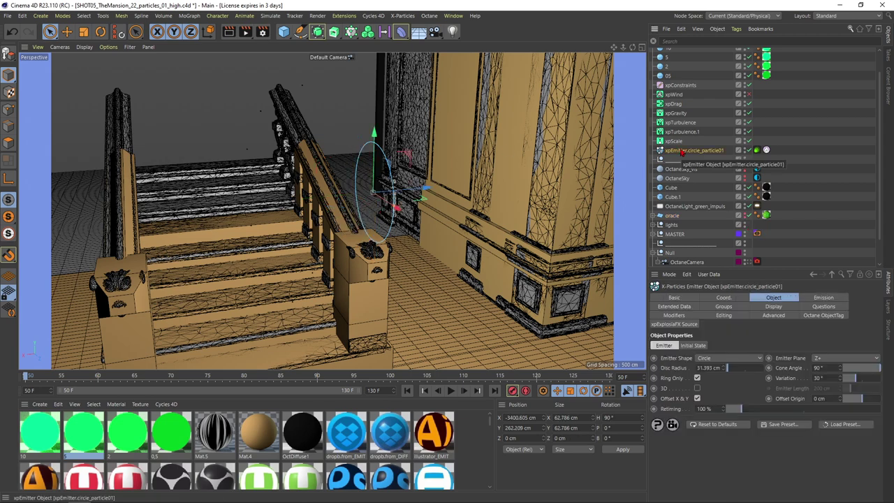
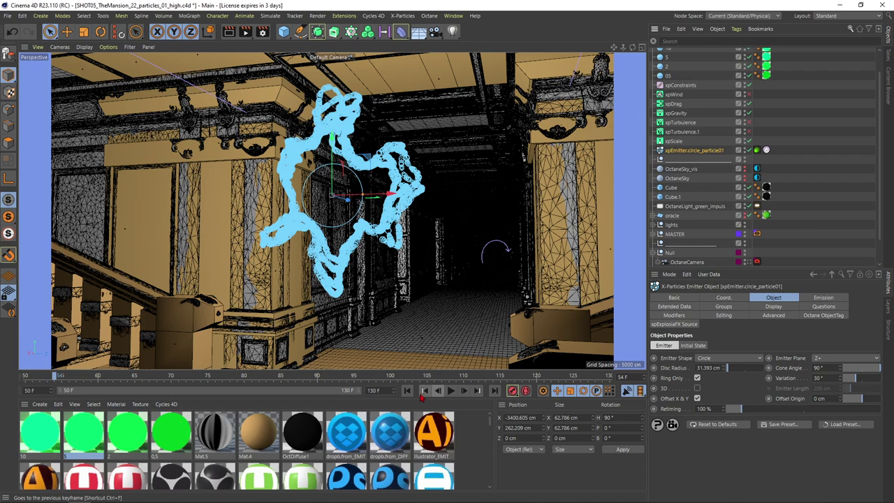
Replay the simulation with xpTurbulence and xpTurbulence.1 disabled, and examine the particle ring from the stairs side.
left_click(437, 392)
left_click(450, 392)
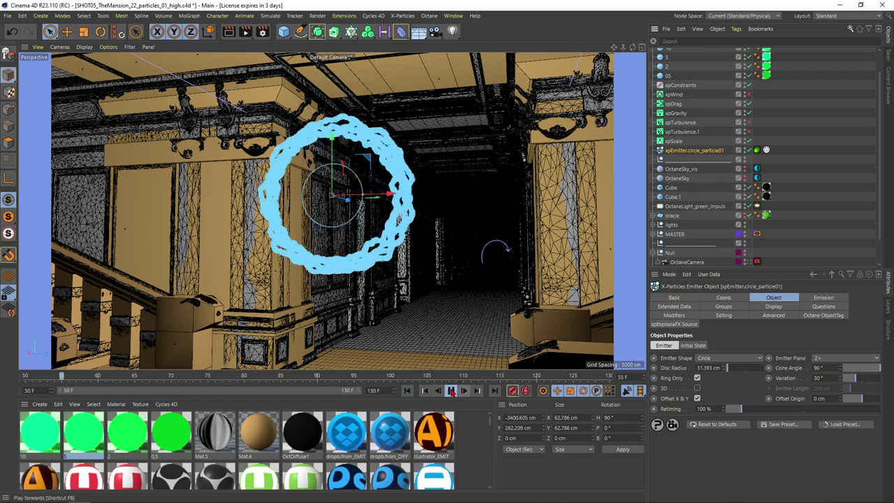
left_click(451, 391)
mouse_move(272, 312)
left_mouse_down("alt")
mouse_move(236, 312)
mouse_move(260, 314)
left_mouse_up("alt")
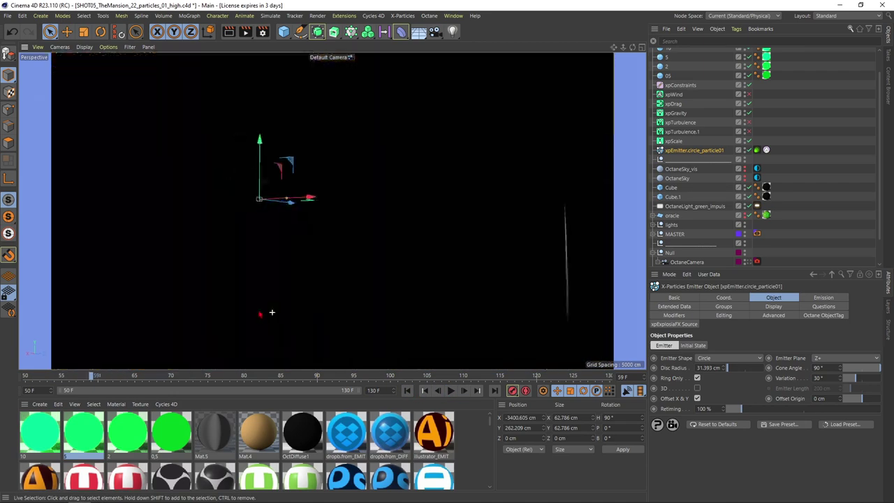
left_click_drag(317, 217, 428, 208, "alt")
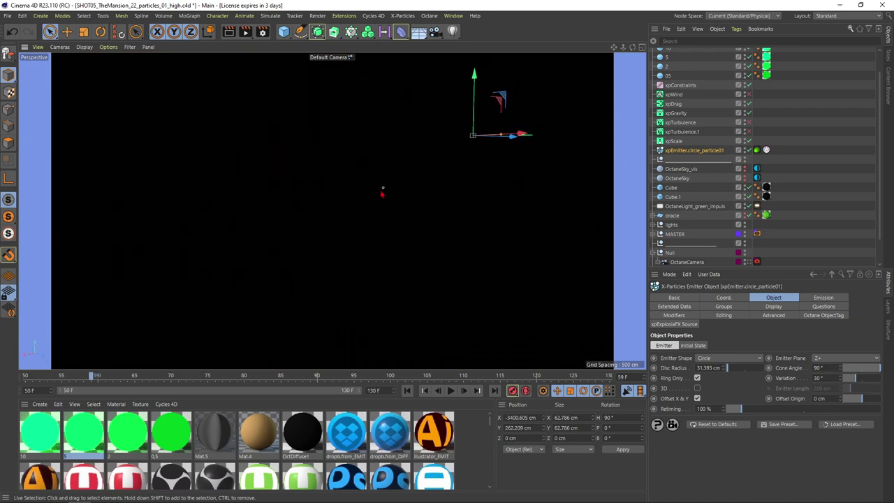
left_click_drag(372, 190, 414, 185, "alt")
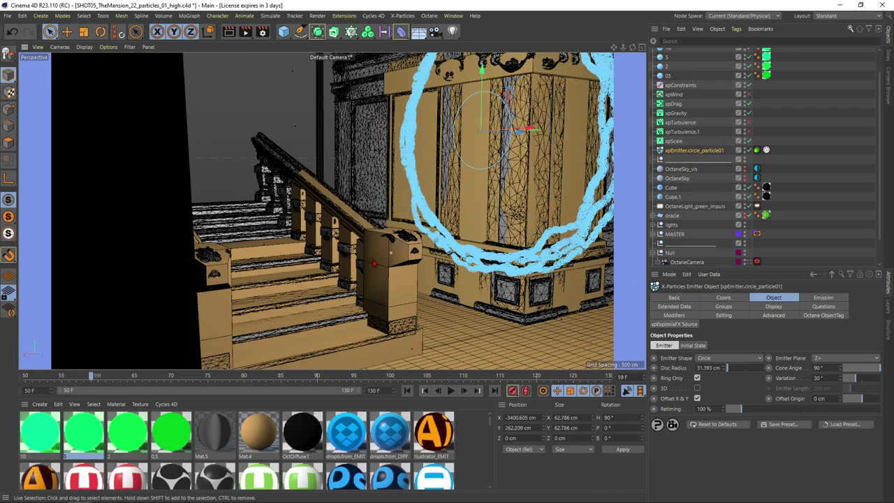
left_click_drag(373, 263, 301, 271, "alt")
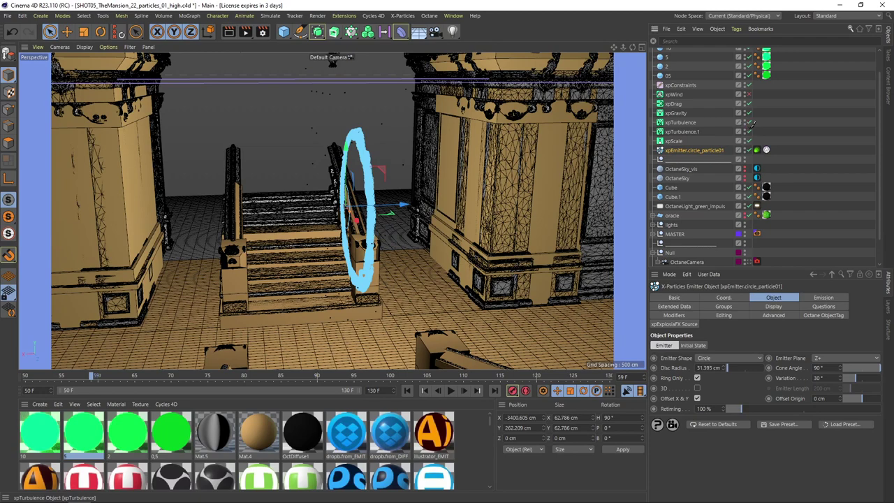
Replay the simulation from the start with both turbulence modifiers enabled, and examine the particle strands around the stairs.
left_click(415, 394)
left_click(451, 391)
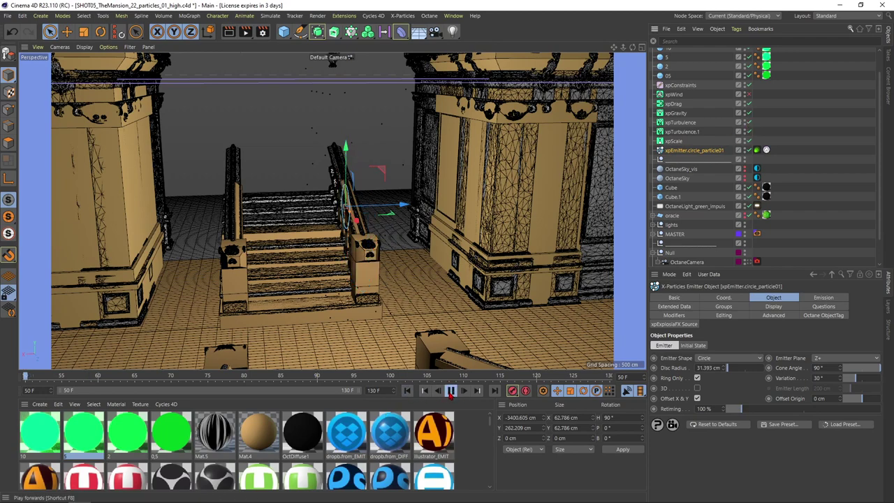
key("F8")
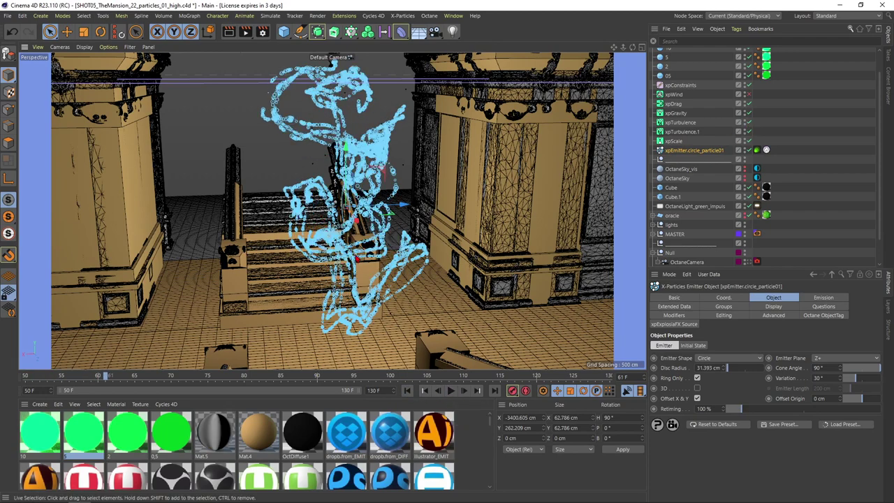
left_click_drag(362, 252, 318, 250, "alt")
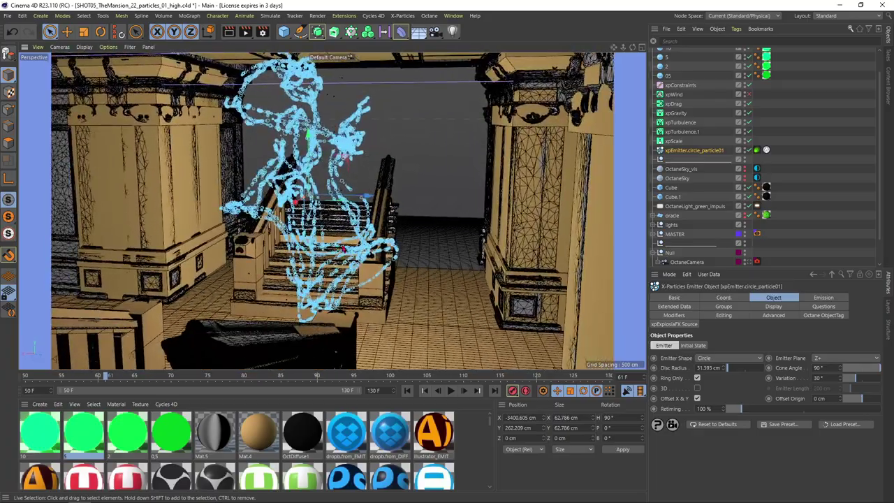
Select the xpWind modifier and enable it, with its direction visible in the viewport.
left_click(674, 94)
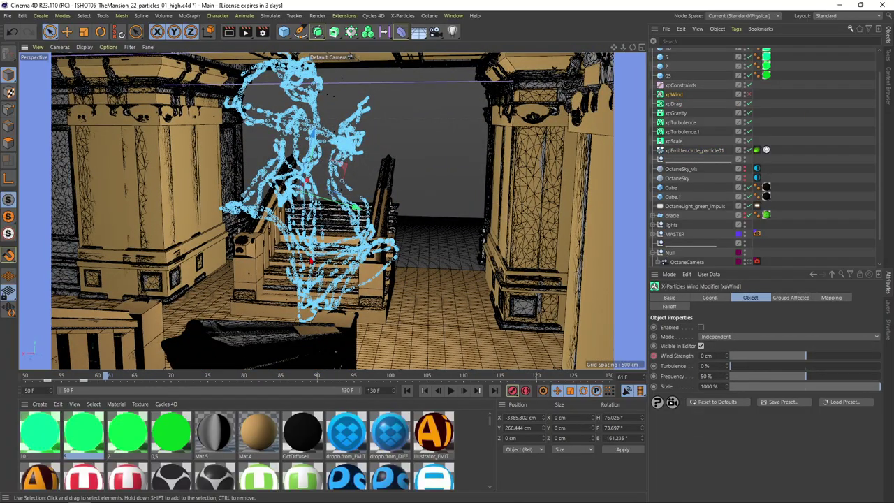
left_click_drag(307, 210, 363, 212, "alt")
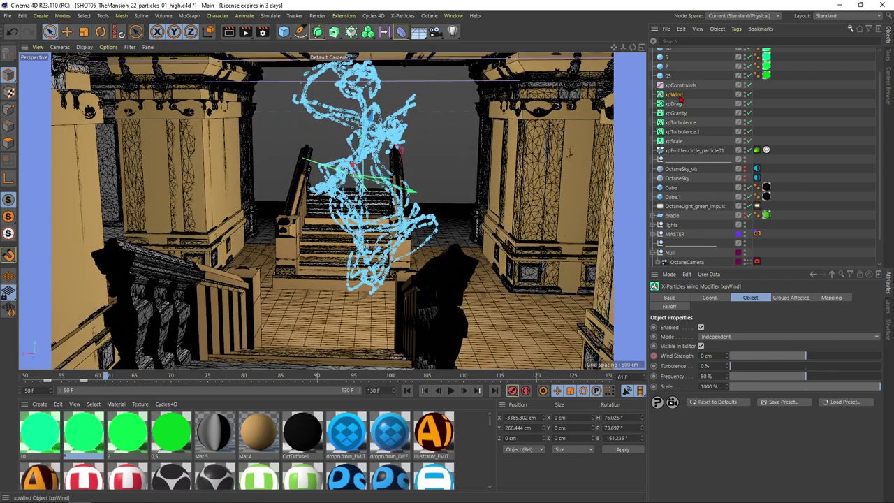
Replay the simulation from the start with xpWind enabled, and examine the particle strands from the stairs side.
left_click(407, 391)
left_click(451, 391)
left_click(451, 390)
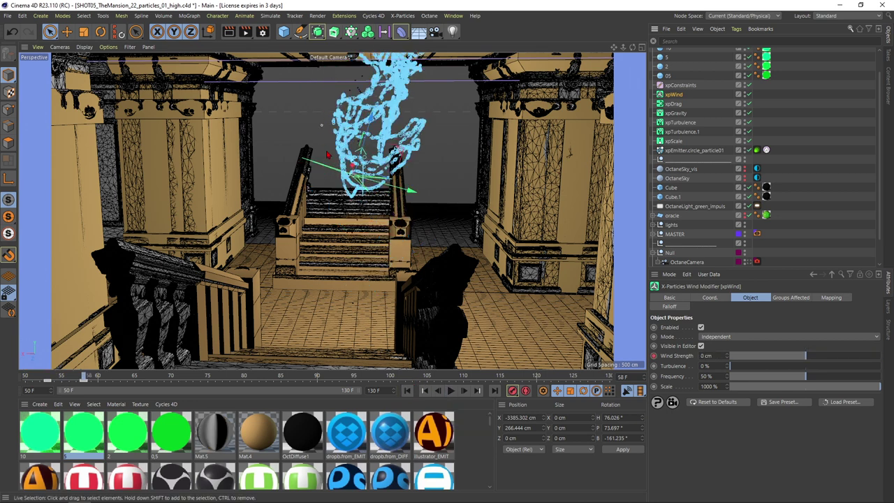
Look through OctaneCamera and continue the simulation in stages to examine how the wind carries the particles.
left_click(750, 264)
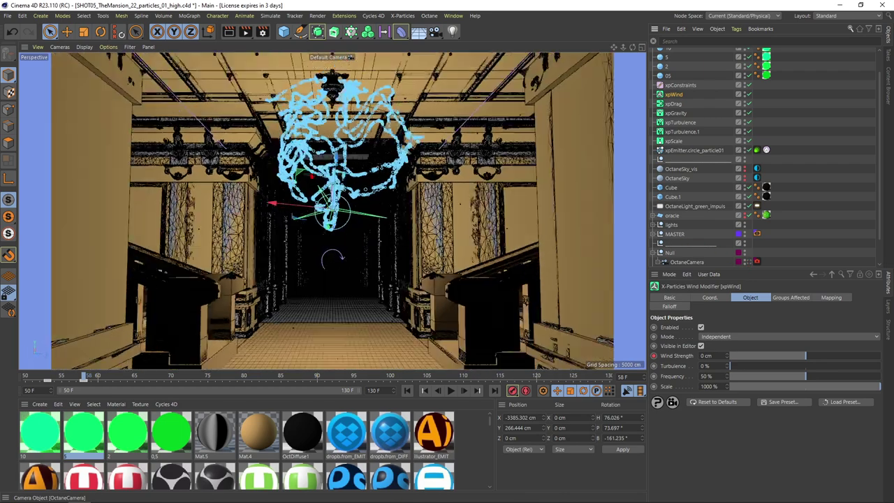
left_click(453, 393)
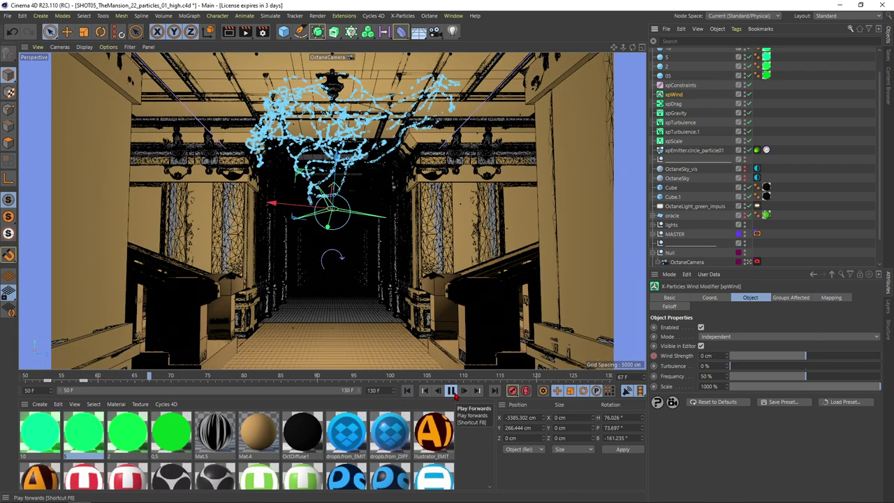
left_click(451, 391)
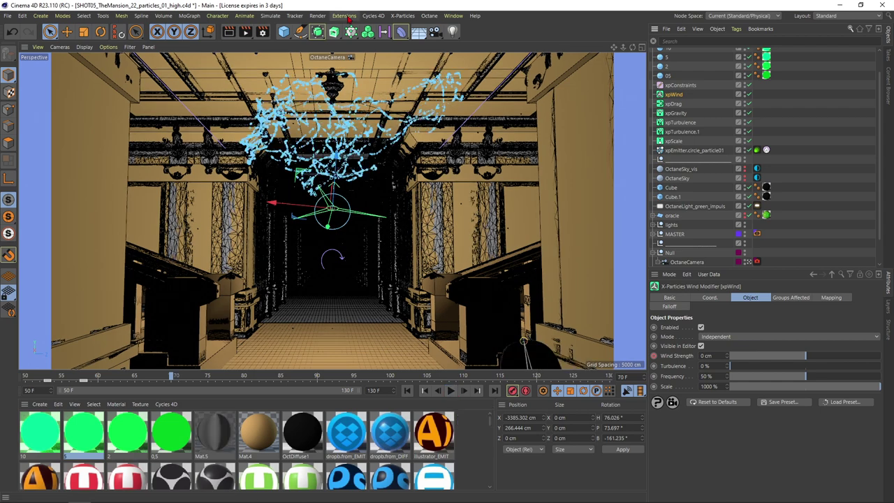
left_click(452, 391)
left_click(451, 391)
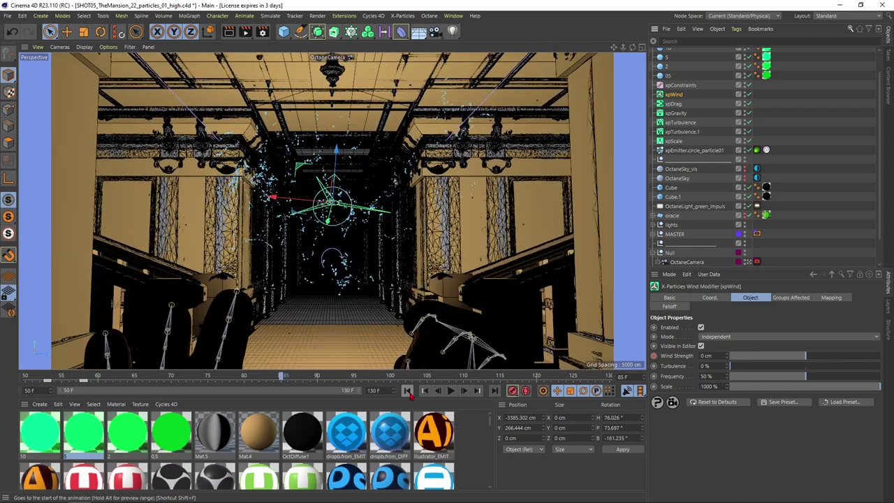
Rotate xpWind at the start frame to about H -58°, P -14°, B -25°, and replay the simulation.
left_click(407, 391)
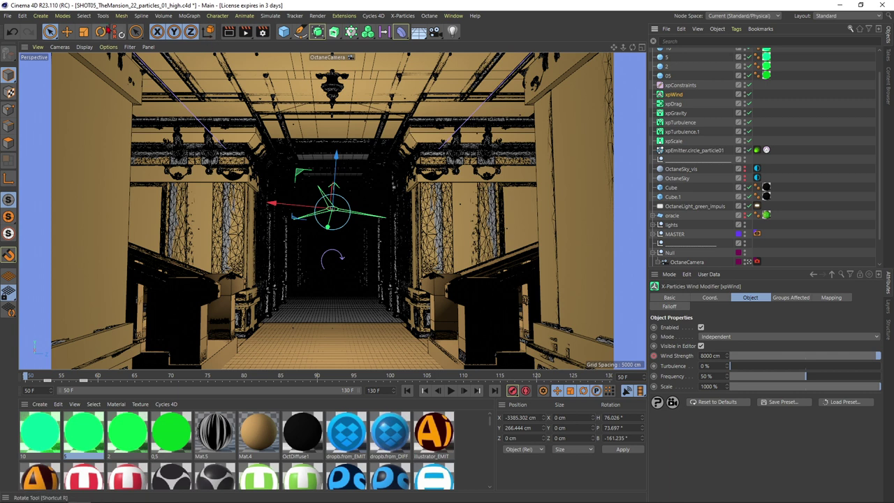
left_click(100, 32)
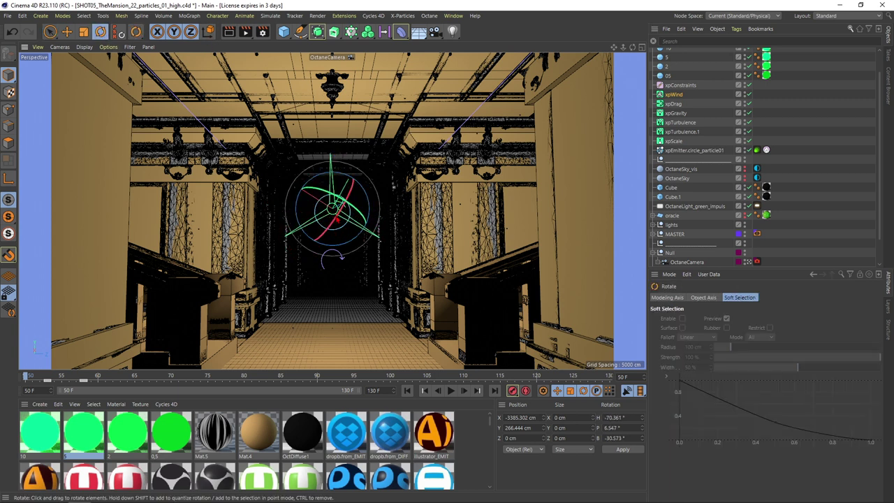
left_click_drag(347, 238, 436, 383)
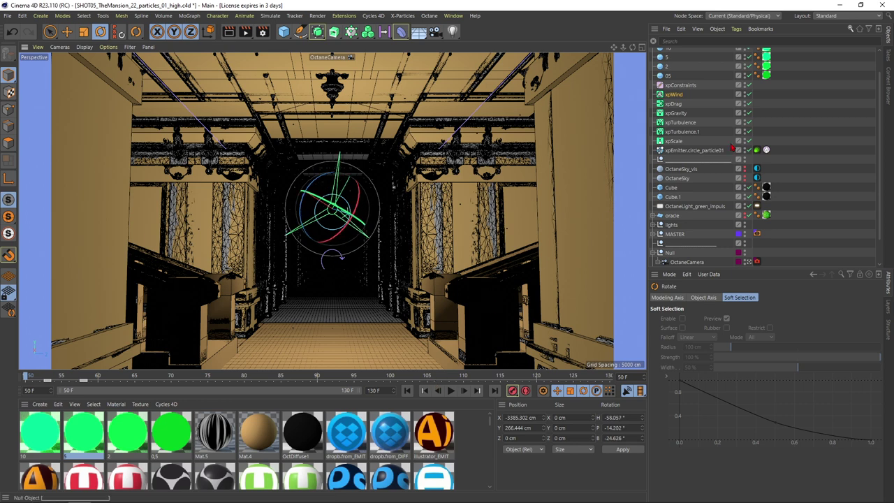
left_click(451, 391)
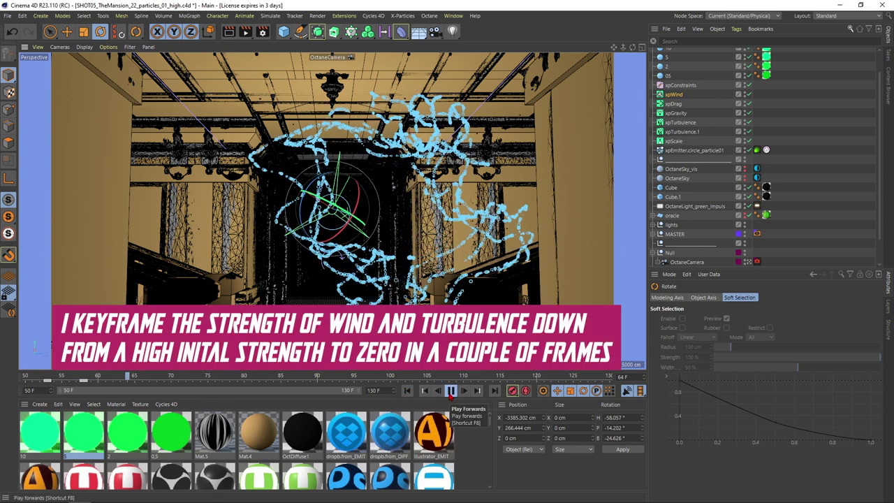
left_click(450, 391)
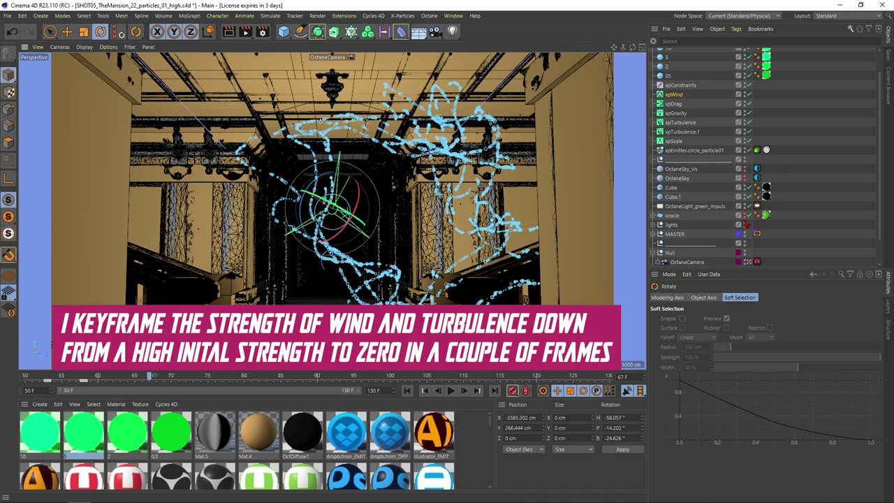
Examine the redirected particles from a free viewpoint and through OctaneCamera, playing on to about frame 80.
left_click(748, 262)
left_click_drag(496, 255, 312, 253, "alt")
left_click_drag(332, 211, 323, 211, "alt")
left_click(748, 261)
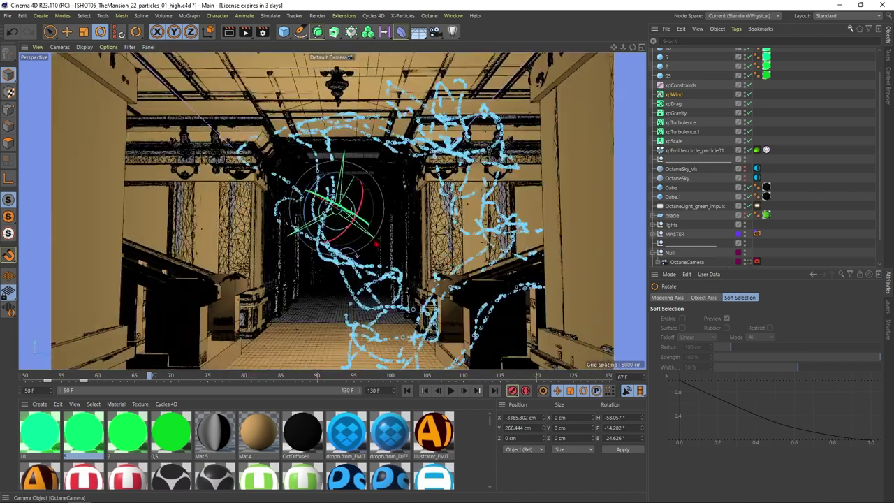
left_click(451, 391)
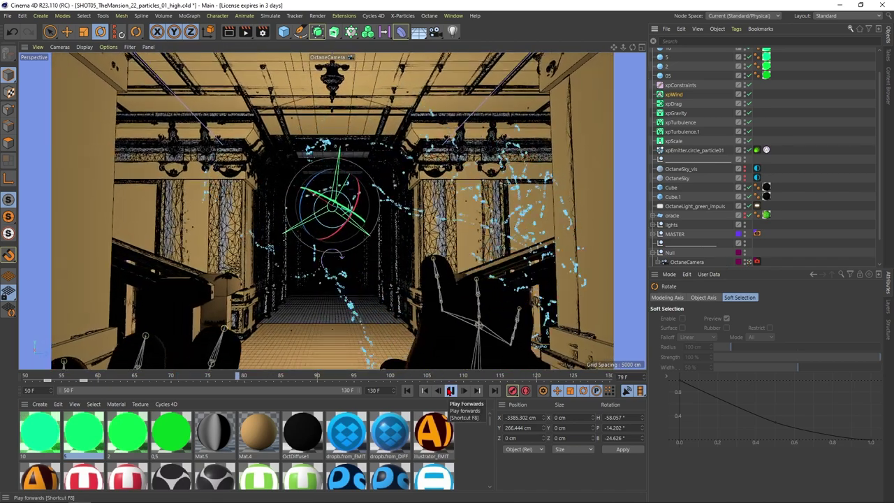
left_click(450, 391)
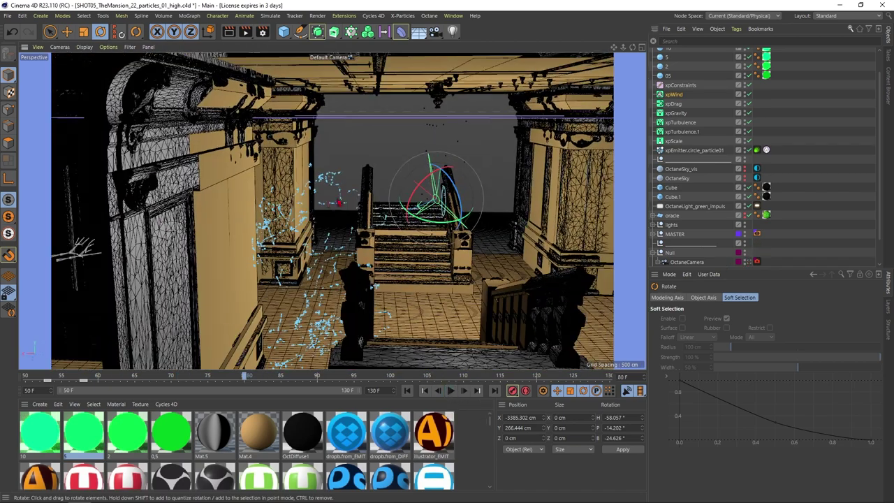
left_click_drag(340, 202, 286, 183, "alt")
Disable the xpWind modifier and open the distance connection settings of xpConstraints.
left_click(674, 94)
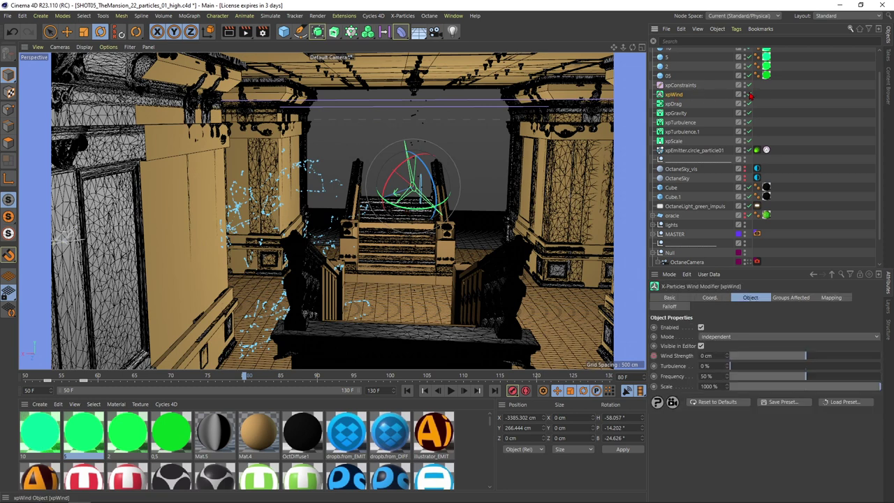
left_click(749, 95)
left_click(680, 86)
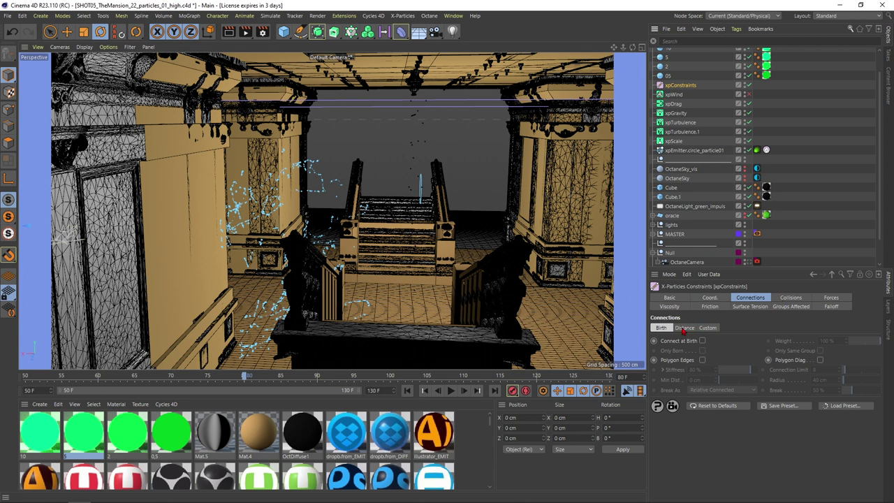
left_click(685, 329)
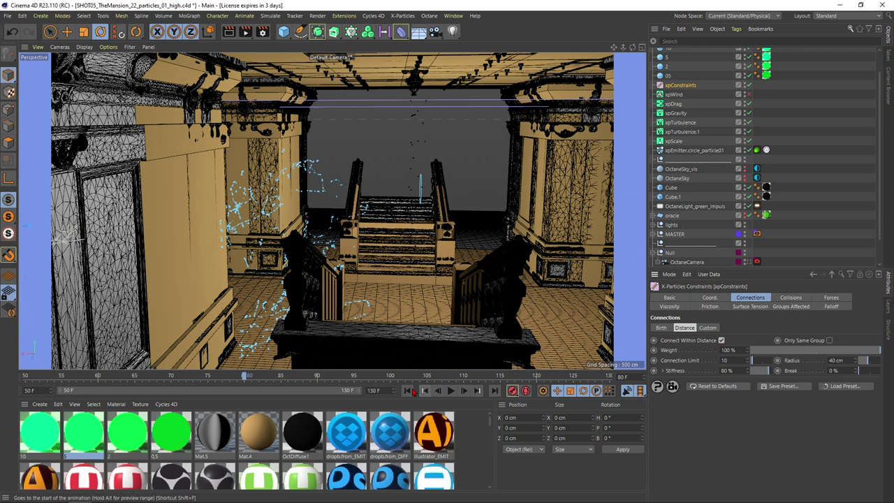
Set the distance connection weight of xpConstraints to 10% and replay the simulation from the start through OctaneCamera.
left_click(407, 390)
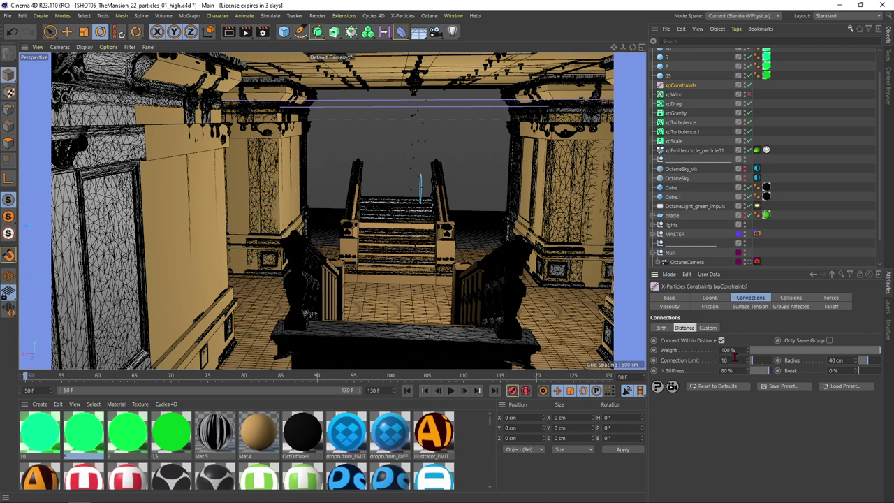
type("10")
key("Return")
middle_click_drag(483, 328, 463, 329, "alt")
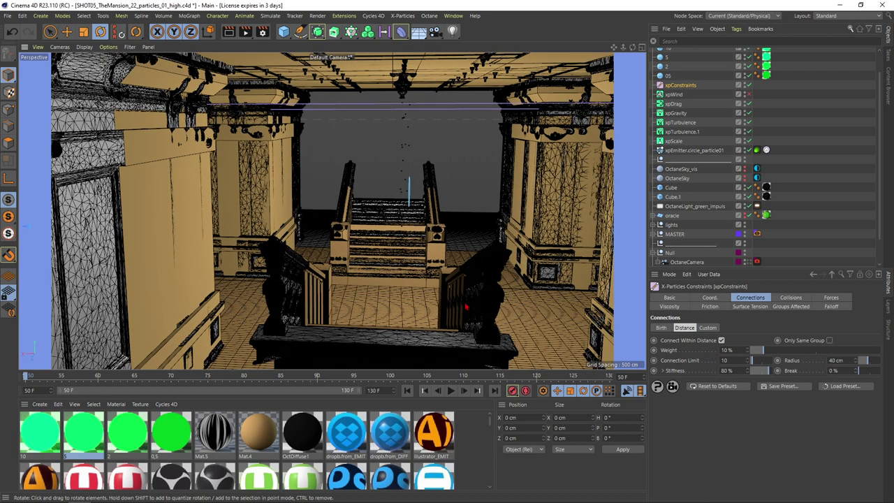
left_click_drag(465, 306, 466, 330, "alt")
left_click(451, 391)
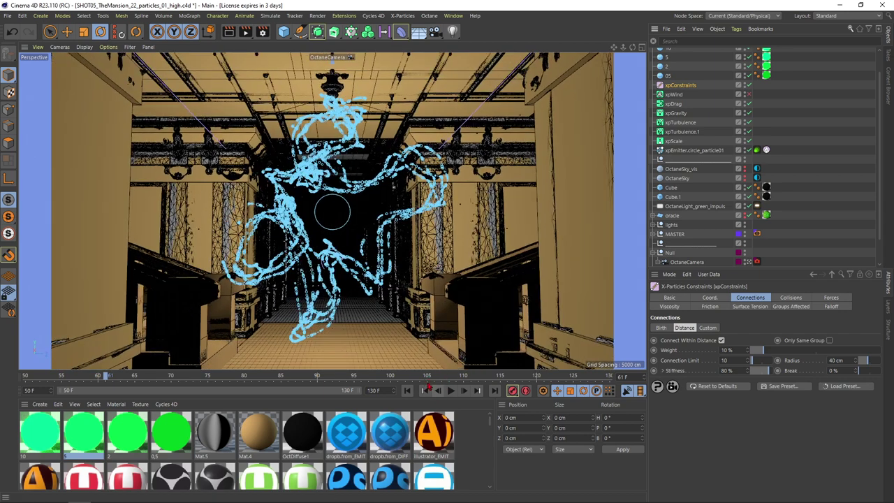
left_click(408, 390)
left_click(450, 390)
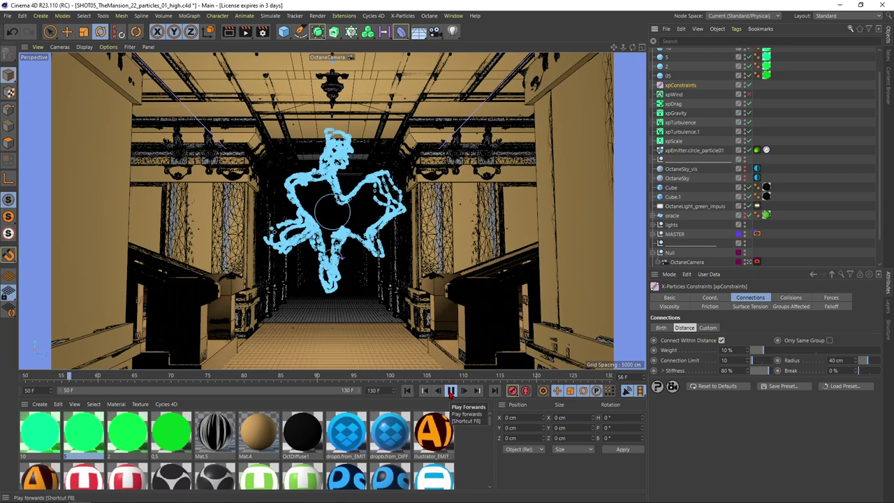
left_click(451, 391)
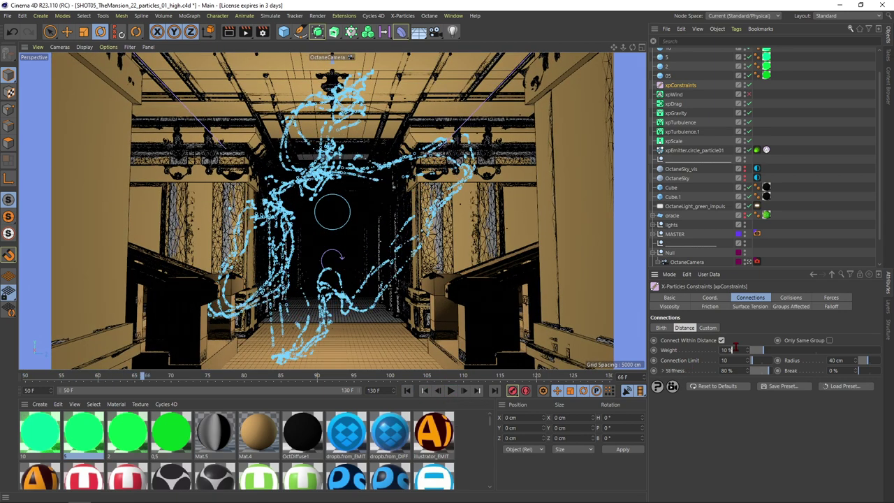
Set the distance connection weight to 100% and replay the simulation from the start for comparison.
type("0")
key("Return")
left_click(407, 391)
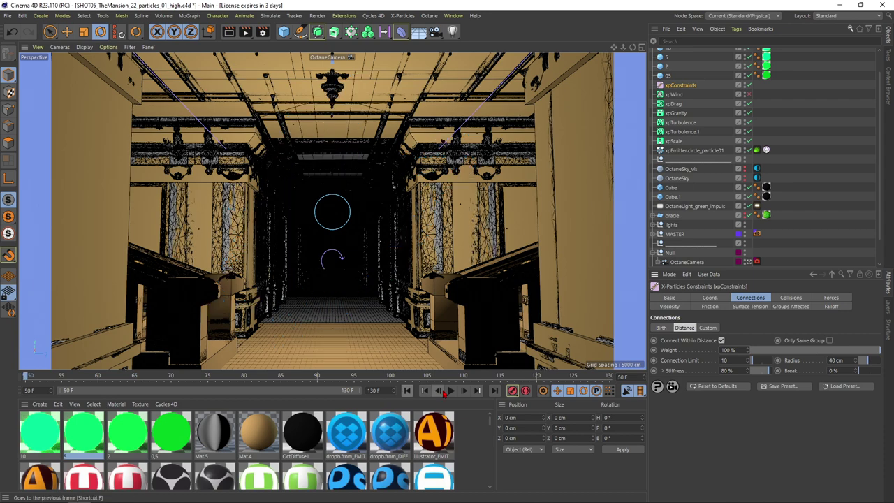
left_click(450, 390)
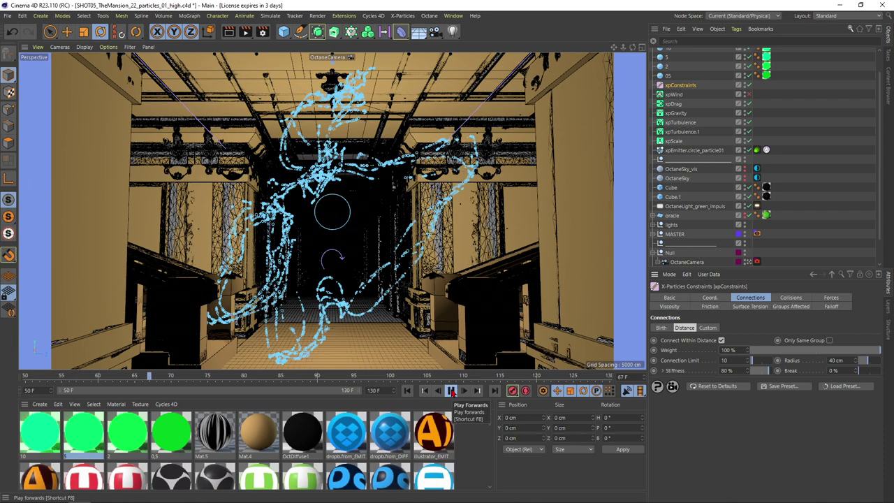
left_click(451, 390)
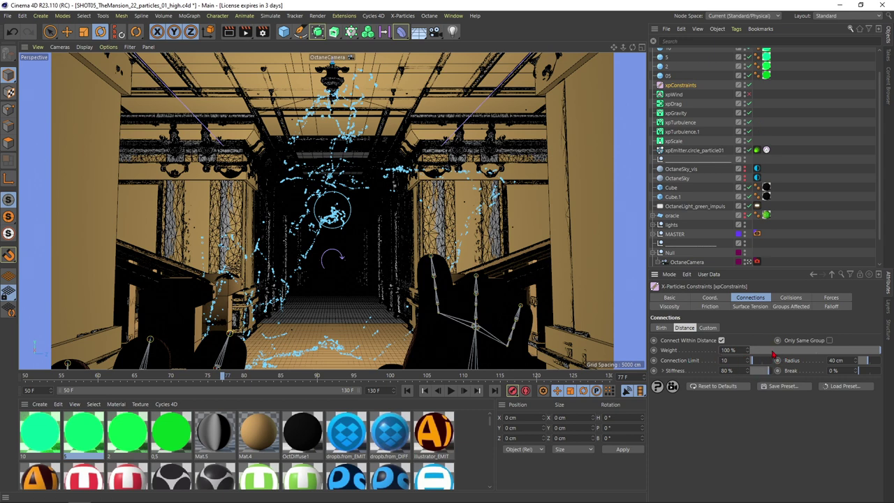
Reduce the distance connection weight to 0% and replay the particle simulation from the start.
left_click_drag(774, 353, 721, 351)
left_click(407, 390)
left_click(450, 390)
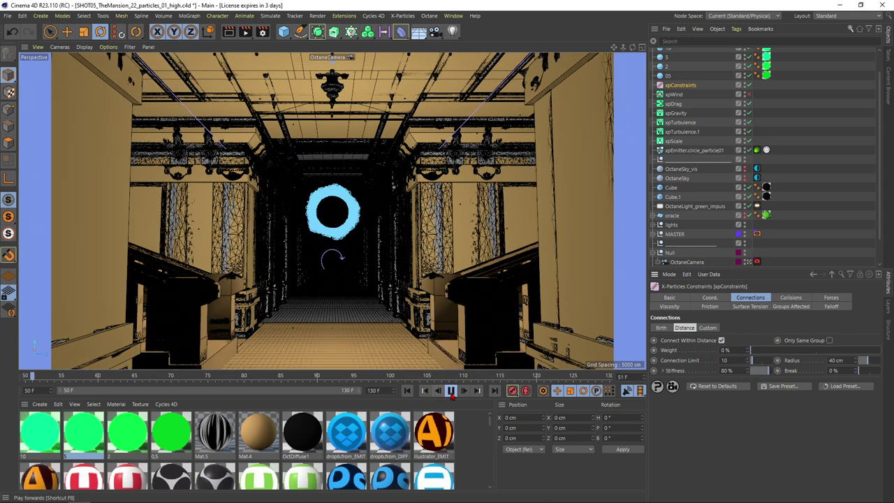
left_click(450, 391)
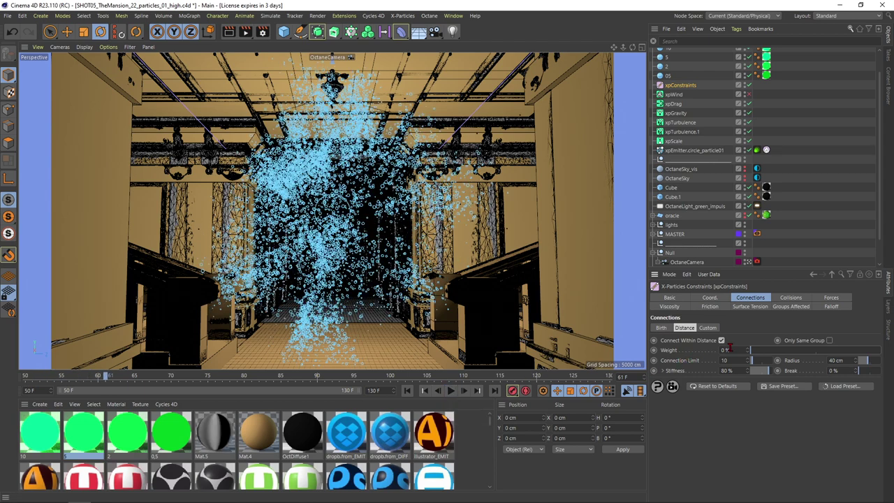
Set the distance connection weight to 1% and replay the simulation from the start.
left_click(407, 390)
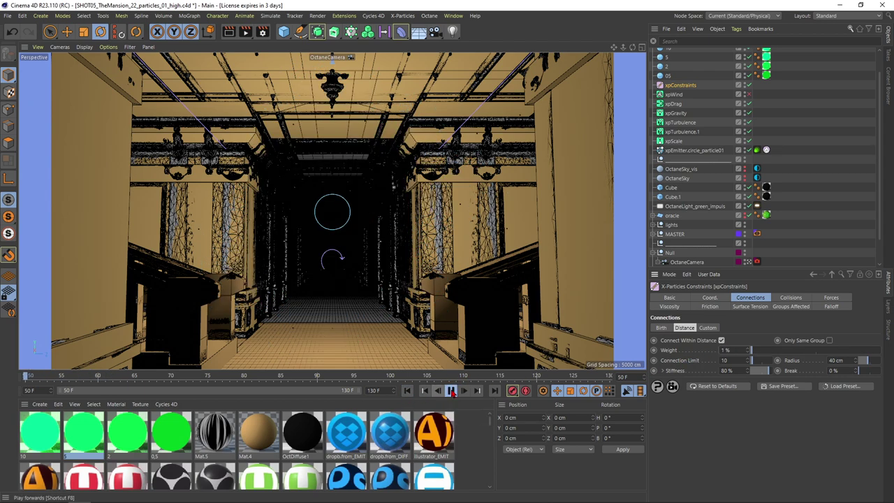
left_click(451, 390)
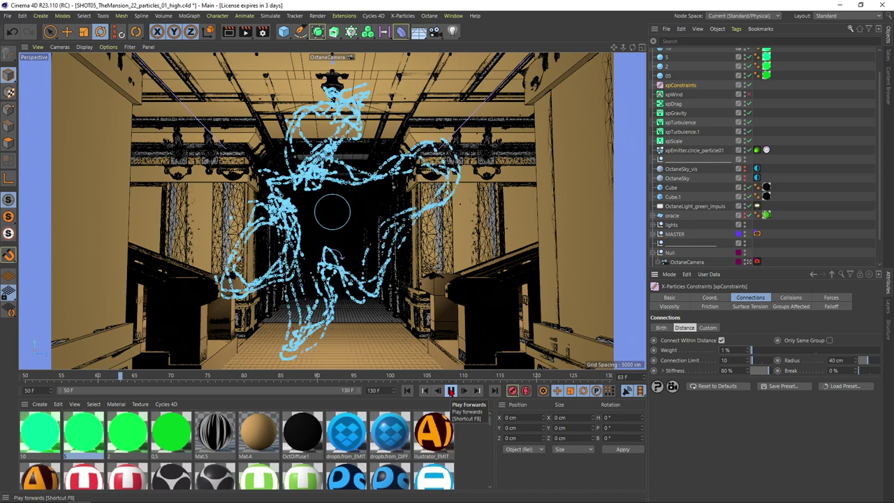
left_click(451, 391)
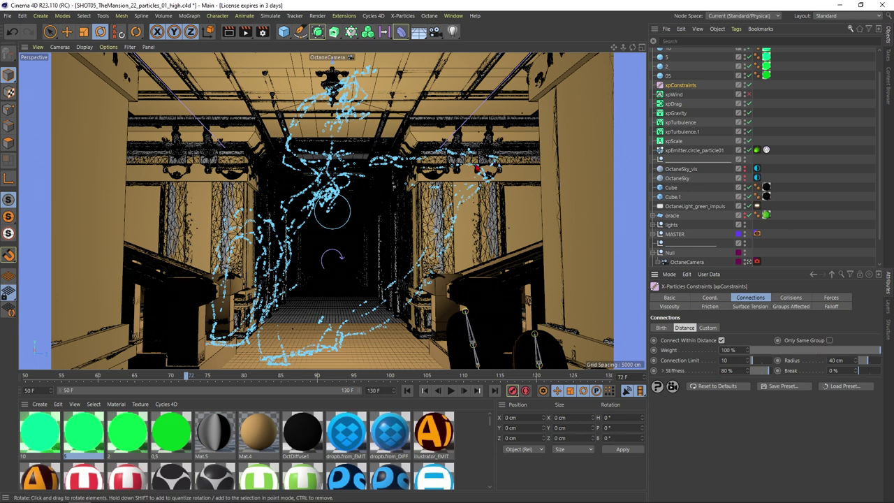
Restore the distance connection weight of xpConstraints to 100% and replay the simulation to about frame 69.
left_click(407, 391)
left_click(451, 391)
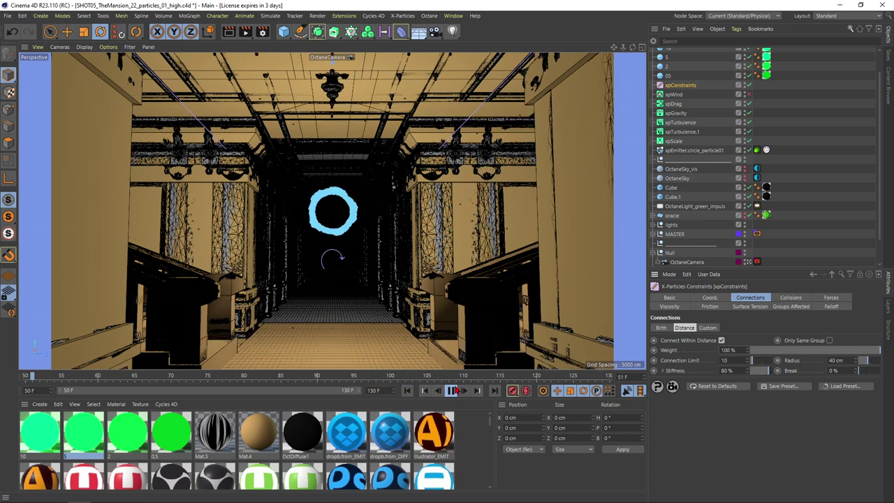
left_click(451, 390)
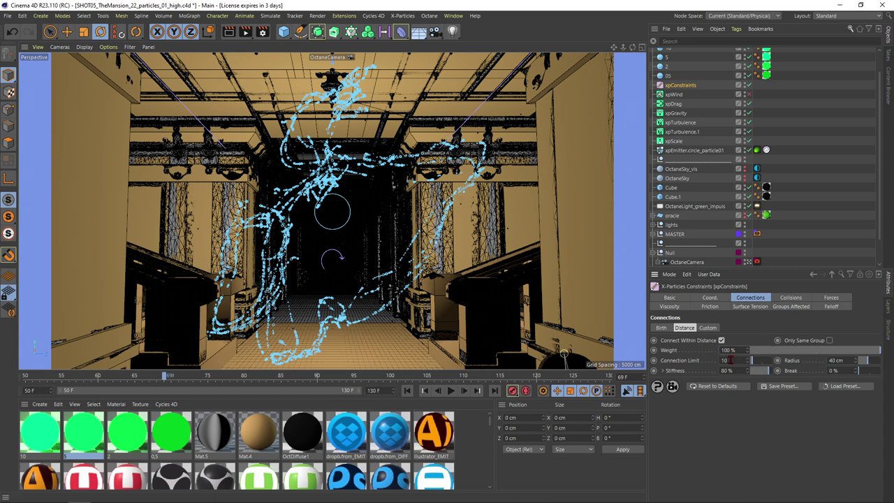
Set the connection limit of xpConstraints to 1 and replay the simulation from the start.
left_click(407, 390)
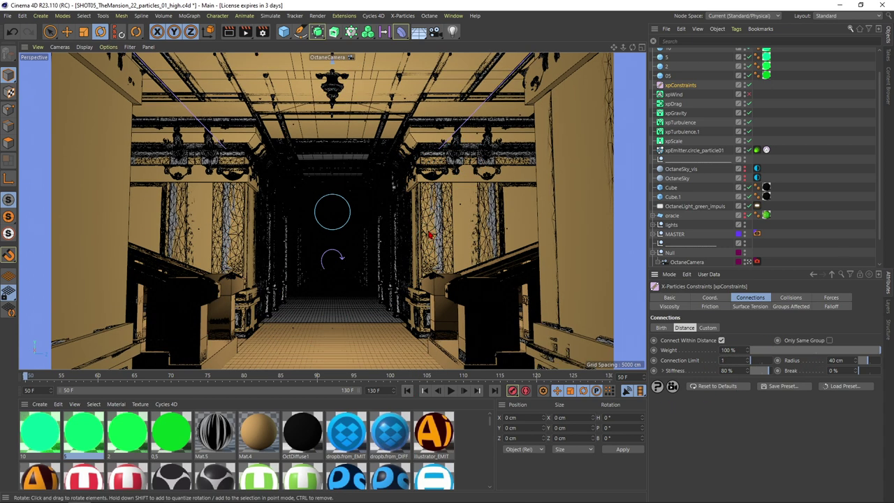
left_click(451, 391)
left_click(451, 391)
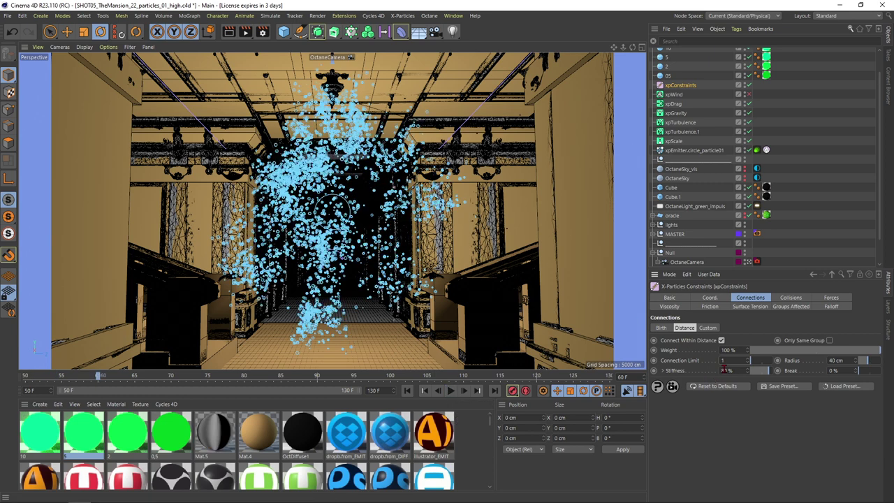
Set the connection limit of xpConstraints to 2 and replay the simulation to about frame 61.
left_click(408, 390)
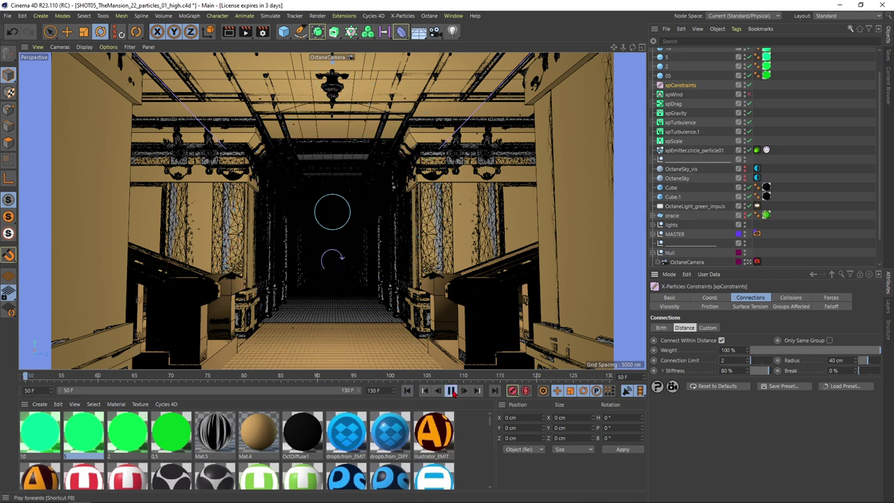
left_click(451, 390)
left_click(451, 391)
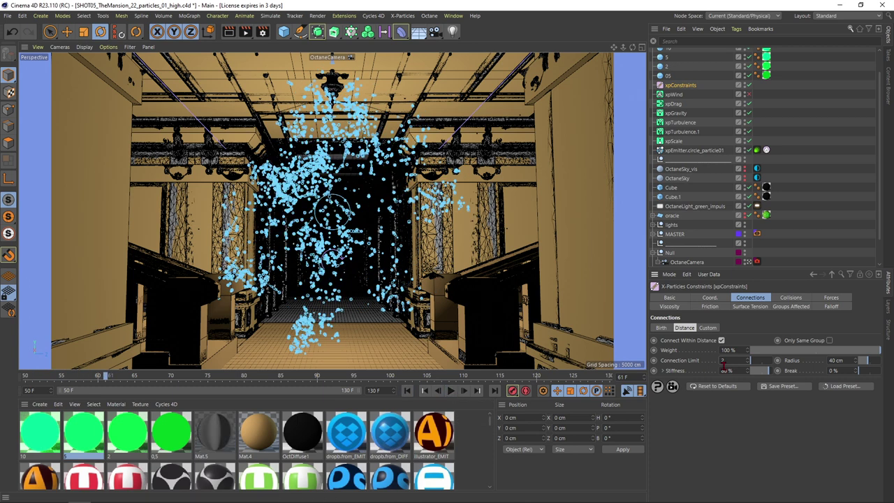
Set the connection limit of xpConstraints to 3 and replay the simulation from the start to about frame 61.
left_click_drag(725, 362, 712, 363)
left_click(407, 390)
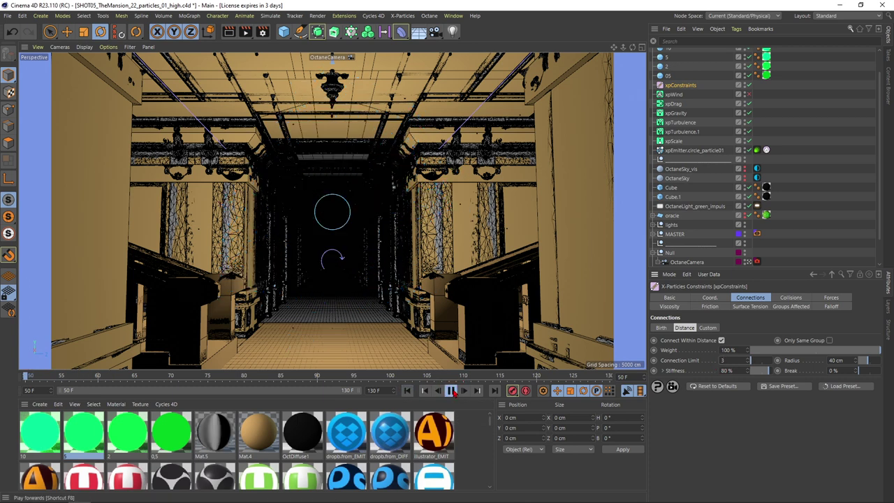
left_click(452, 390)
left_click(451, 391)
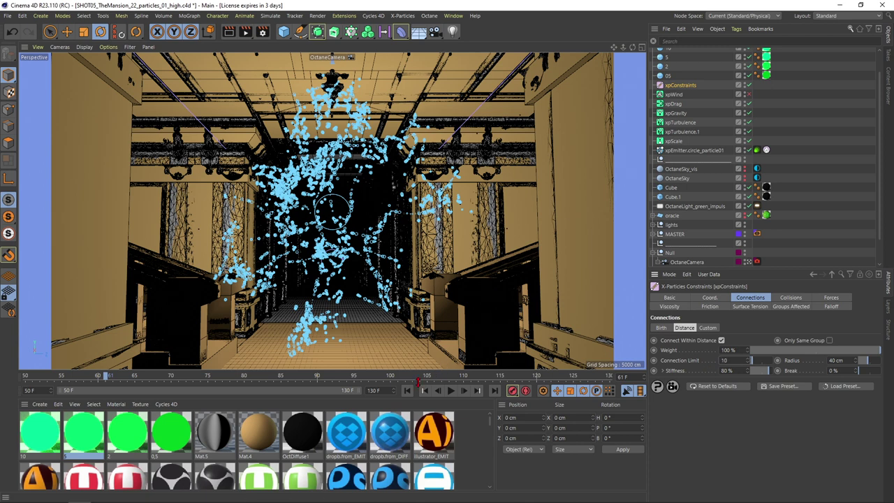
Set the connection limit of xpConstraints to 10 and replay the simulation from the start to about frame 66.
left_click(408, 391)
left_click(451, 390)
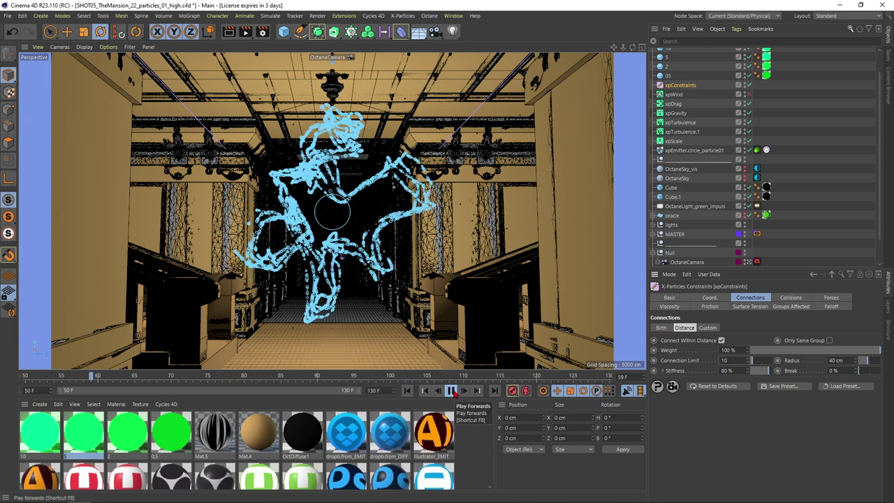
left_click(451, 390)
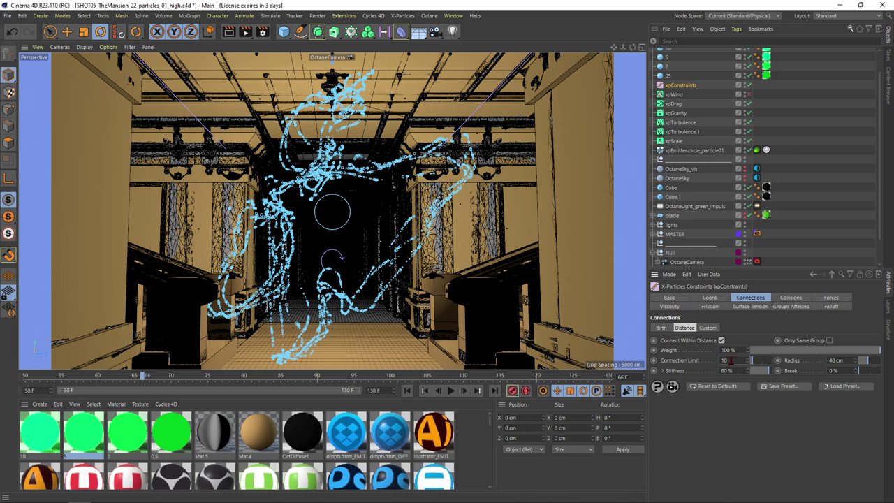
Set the connection limit of xpConstraints to 5 and replay the simulation twice from the start.
left_click(407, 390)
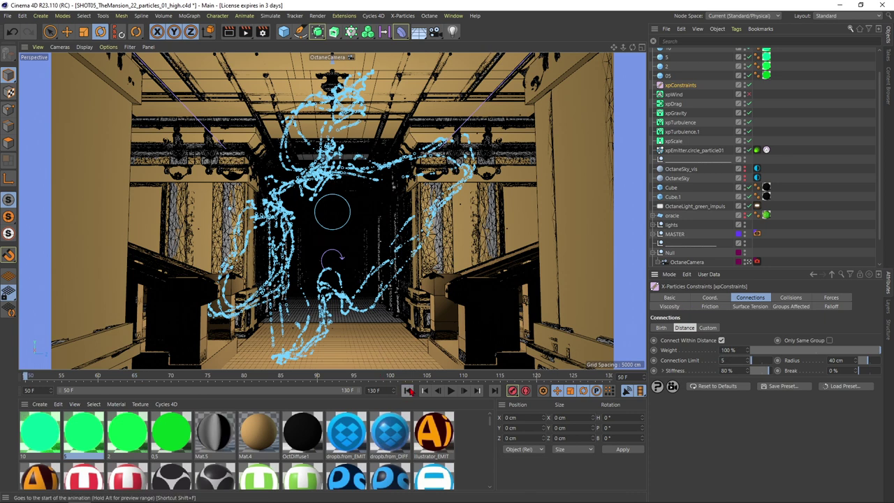
left_click(451, 390)
left_click(451, 390)
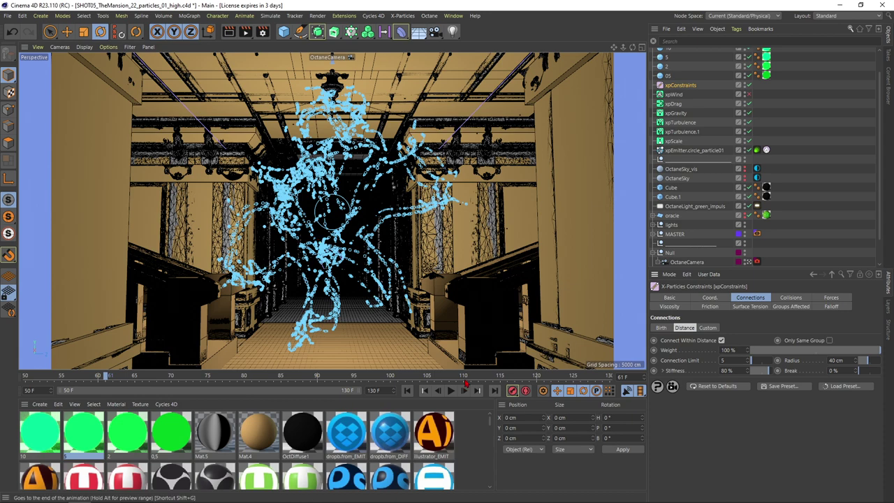
left_click(453, 392)
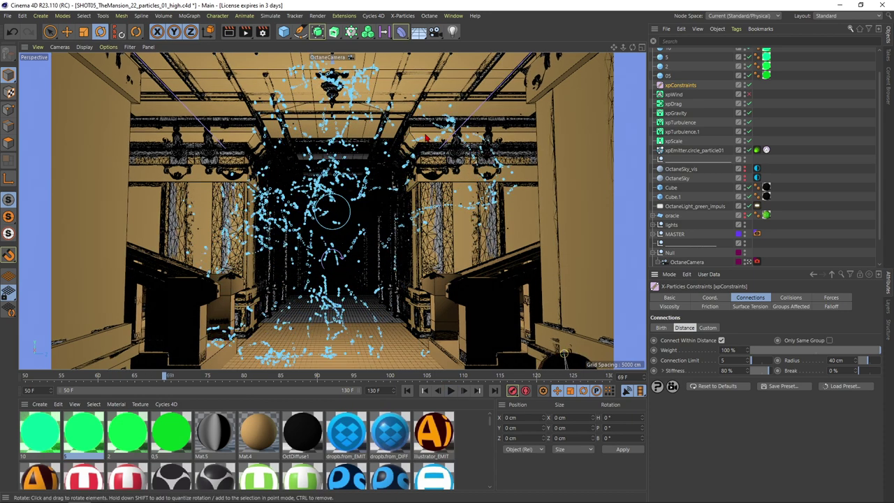
left_click(407, 390)
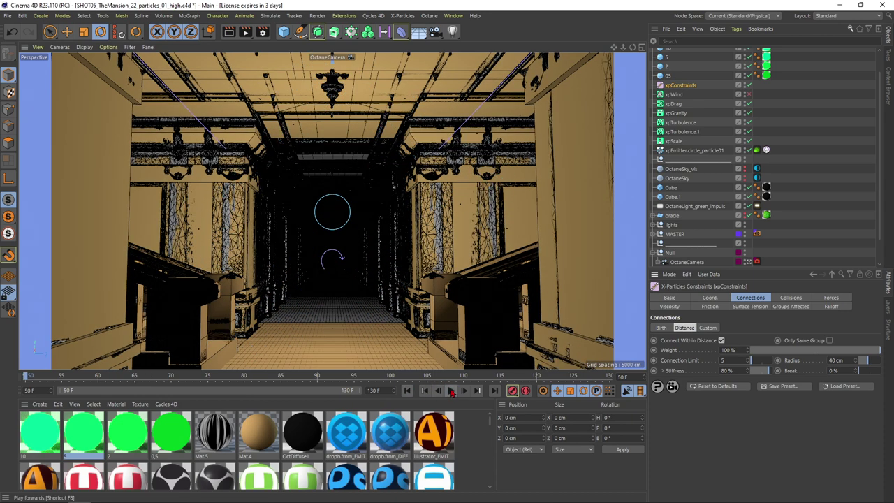
left_click(451, 391)
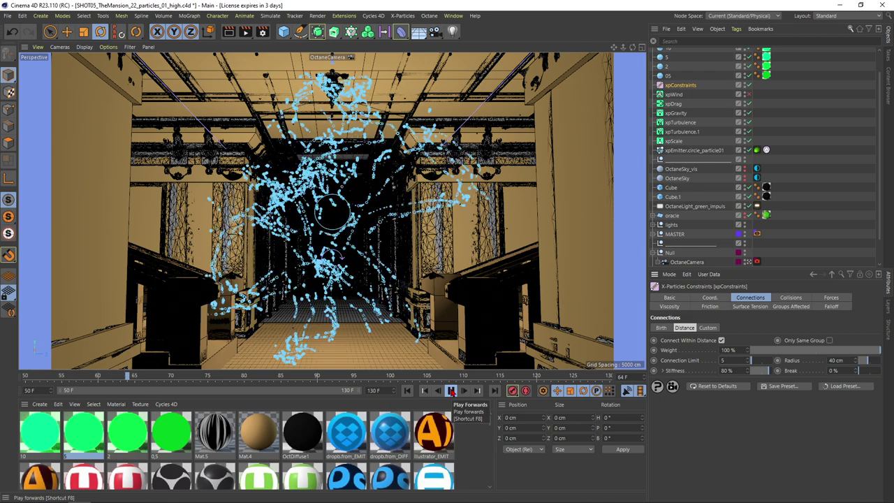
left_click(450, 391)
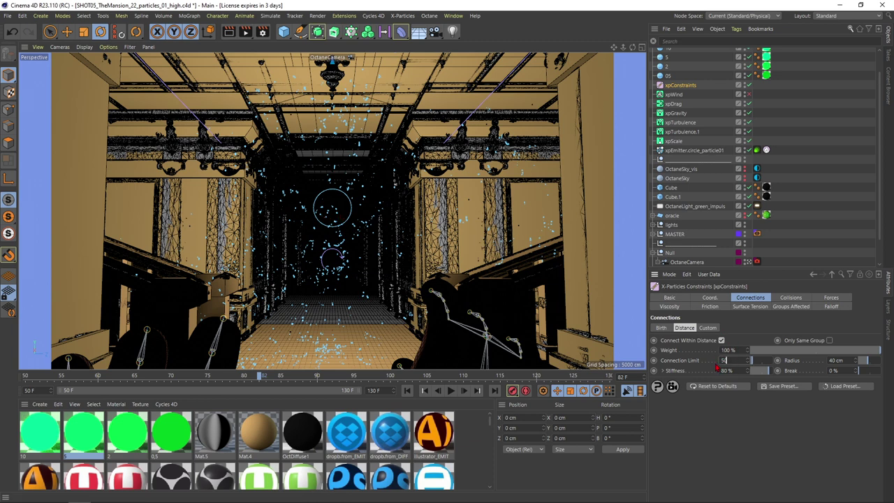
Set the connection limit of xpConstraints to 50 and replay the simulation from the start to about frame 73.
left_click(406, 390)
left_click(450, 391)
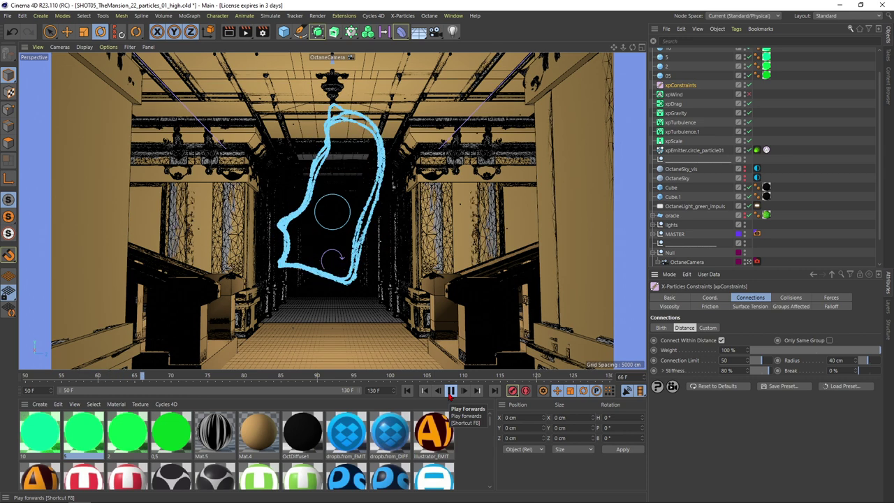
left_click(450, 391)
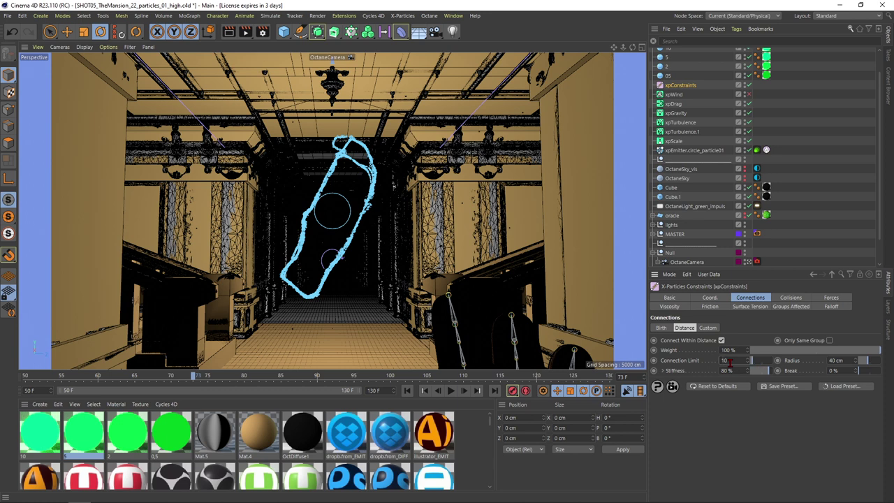
Set the connection limit of xpConstraints back to 10 and replay the simulation to about frame 64.
left_click(407, 390)
left_click(451, 390)
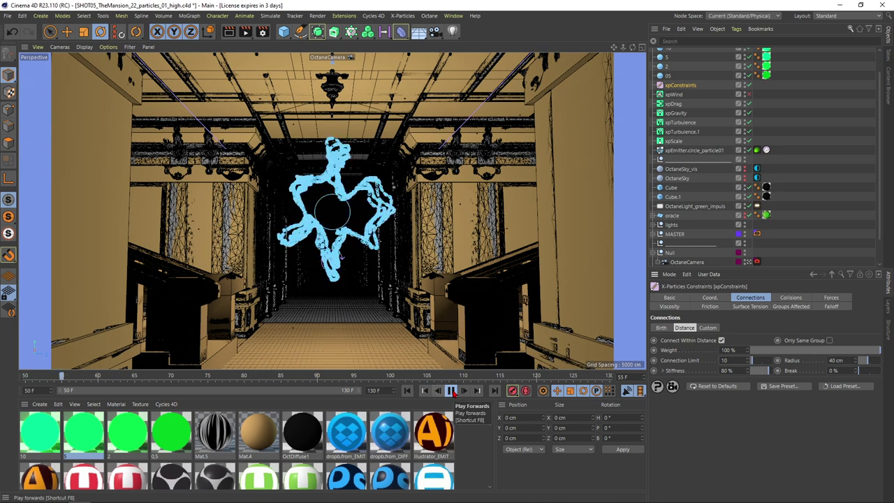
left_click(451, 390)
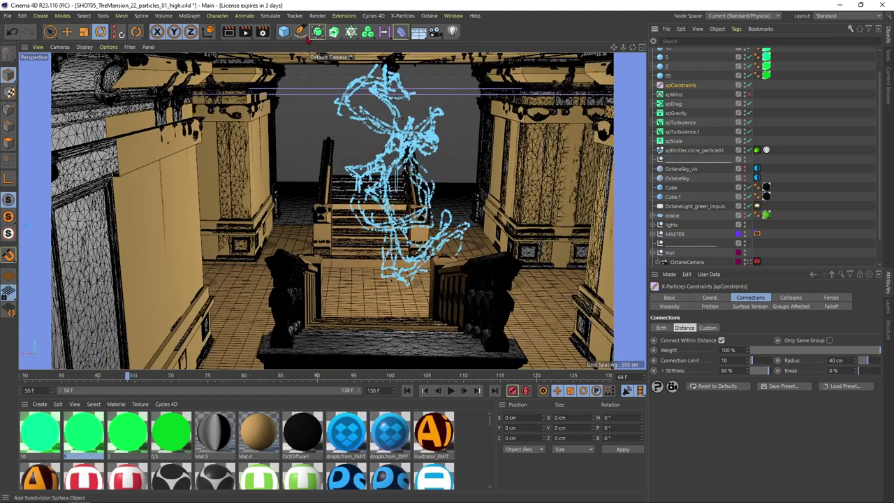
Add a cube primitive and set its size to 40 cm in X, Y and Z.
left_click(285, 32)
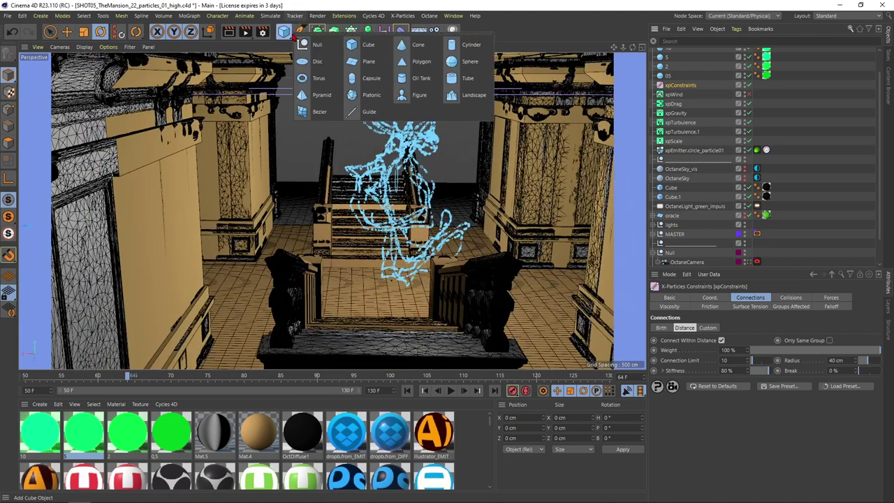
left_click(364, 46)
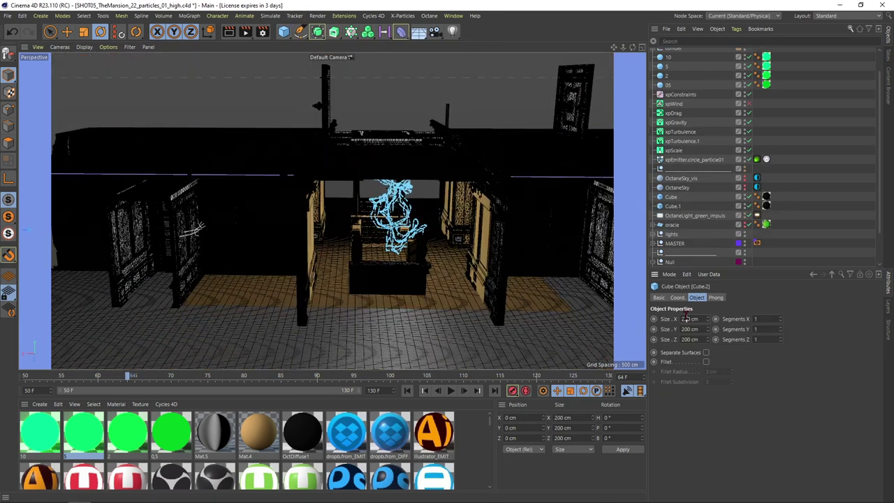
double_click(685, 319)
type("40")
double_click(686, 328)
type("40")
double_click(690, 338)
type("40")
key("Return")
Move the new cube next to the particles, to about X -3382, Y 268, Z 114 cm, and return to the OctaneCamera view.
scroll(408, 229, "down", 3)
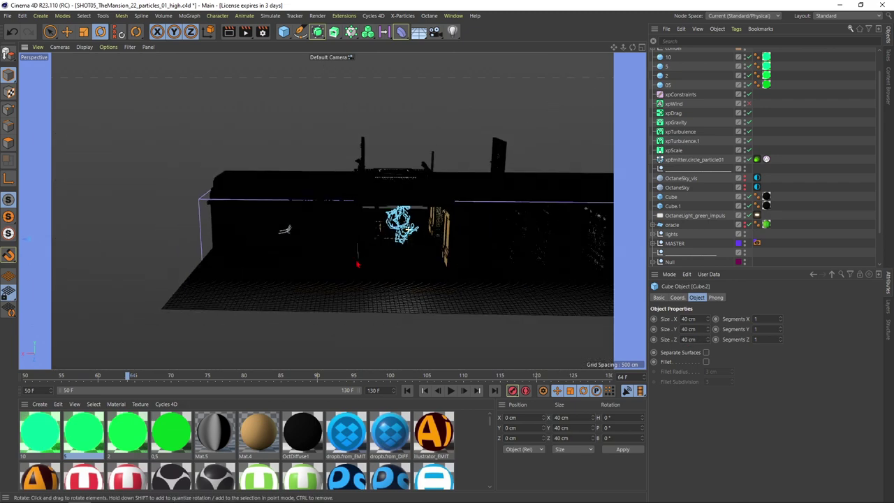
scroll(409, 229, "down", 3)
left_click(49, 31)
left_click_drag(117, 239, 395, 237)
scroll(403, 233, "up", 8)
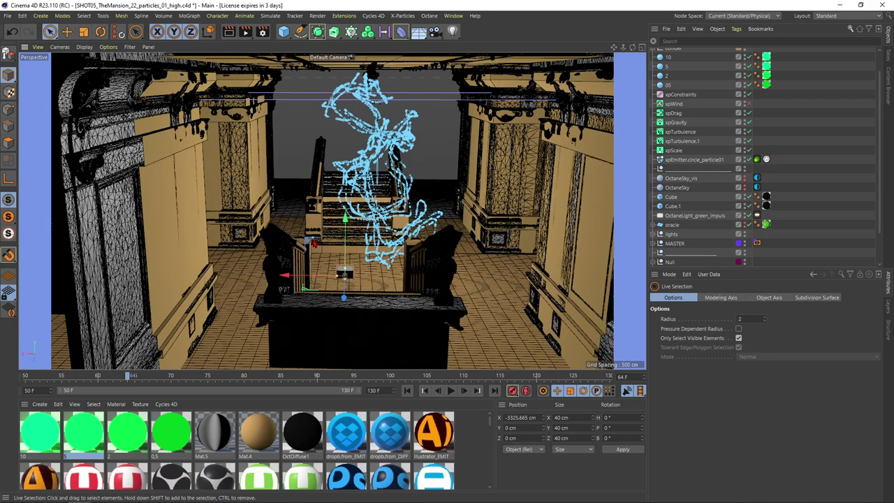
left_click_drag(315, 244, 447, 171)
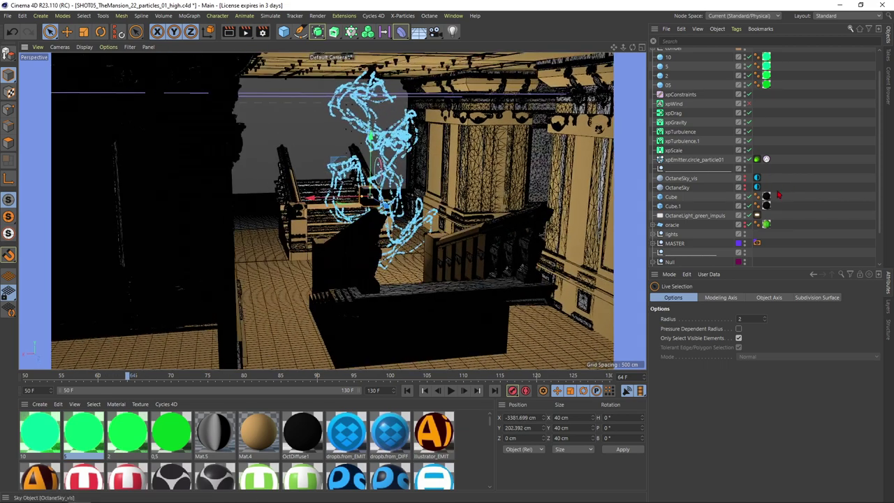
scroll(831, 222, "down", 2)
left_click(748, 234)
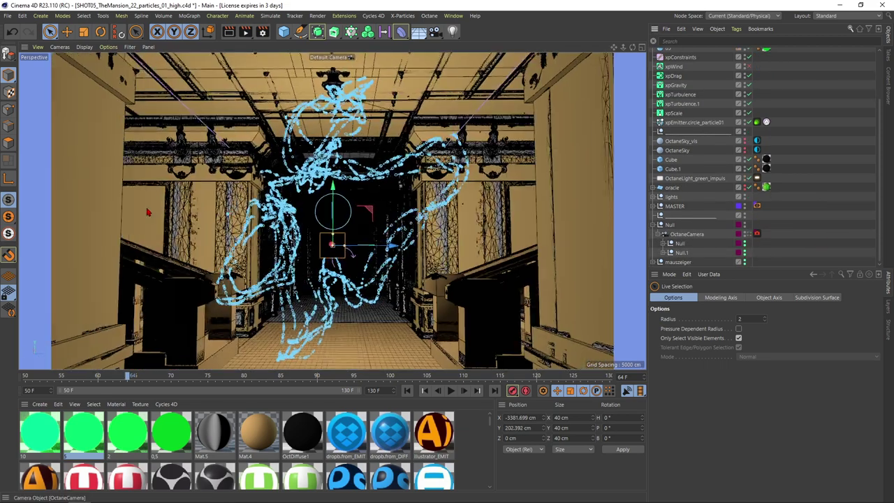
left_click_drag(366, 210, 432, 171)
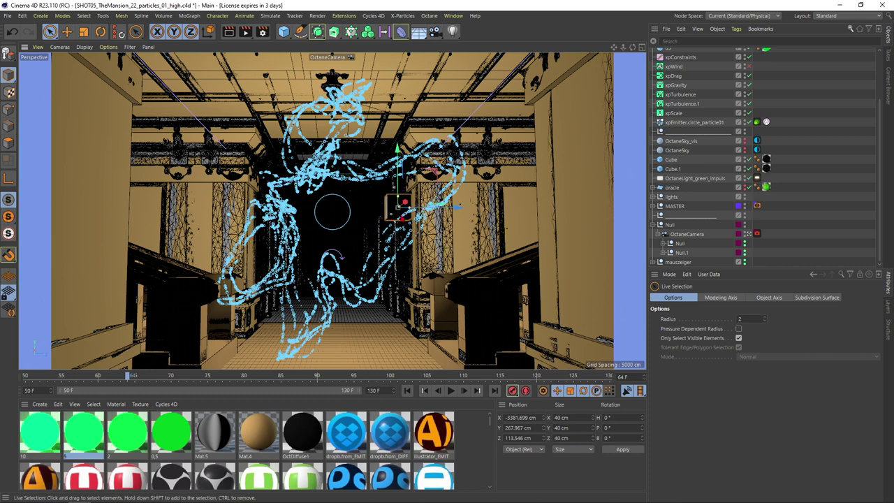
Set the distance connection radius of xpConstraints to 10 cm and replay the simulation from the start to about frame 70.
left_click(695, 58)
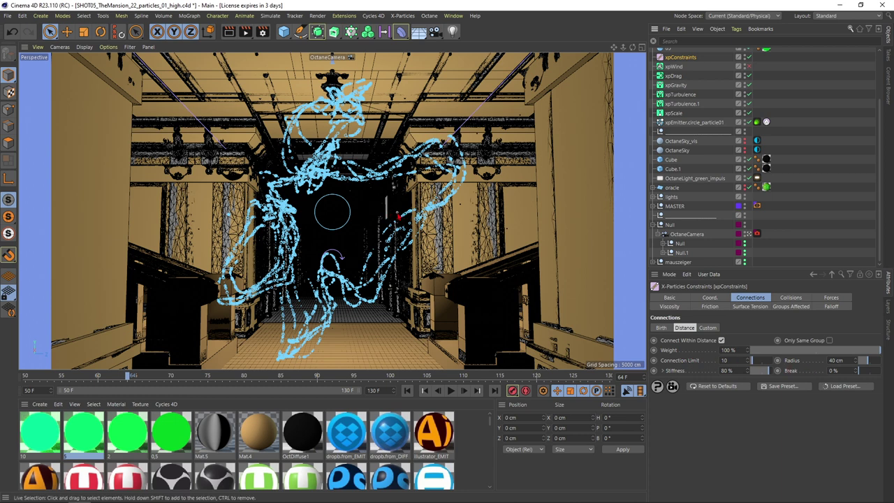
double_click(834, 360)
type("10")
key("Return")
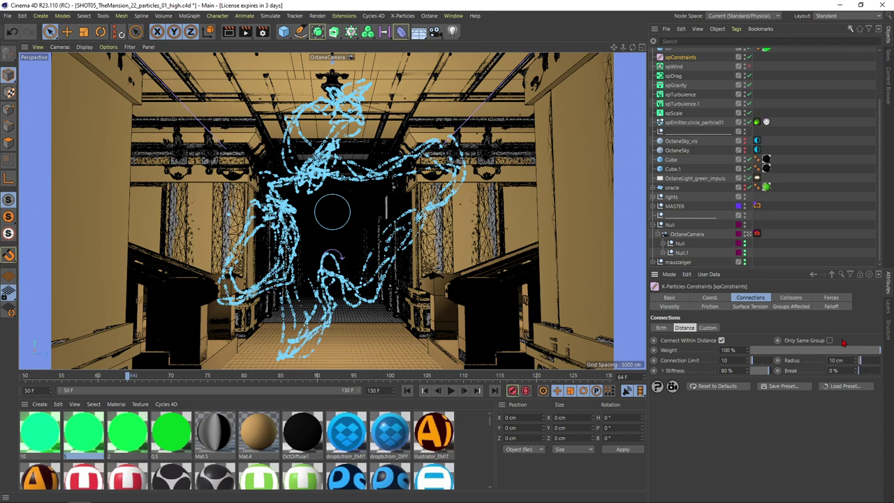
left_click(408, 390)
left_click(451, 391)
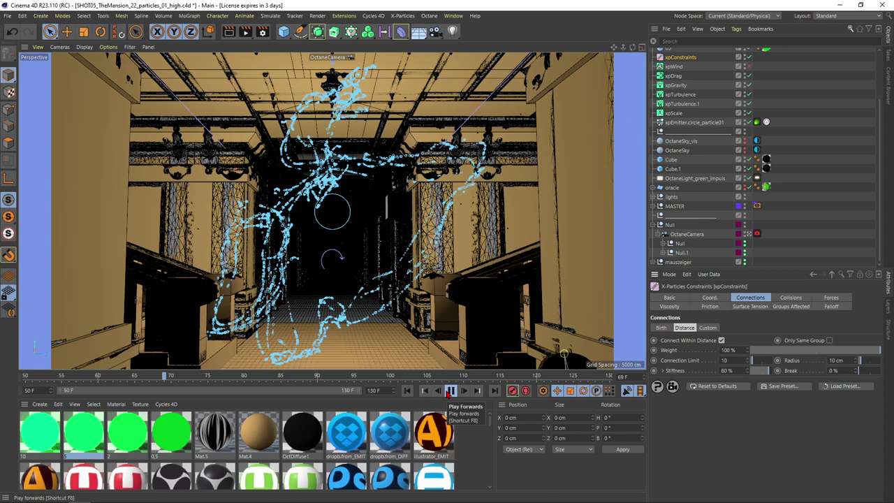
left_click(451, 392)
Set the connection radius to 1 cm, keep the weight at 100%, and replay the simulation from the start.
left_click(841, 360)
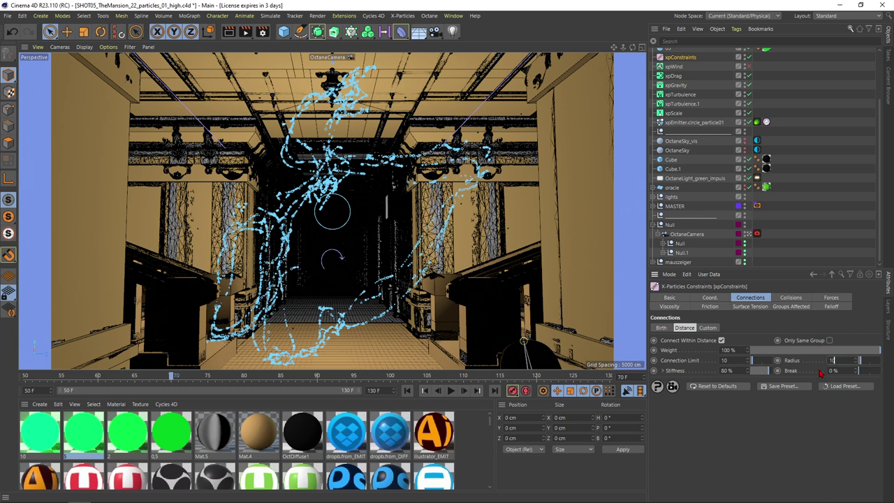
left_click_drag(839, 354, 813, 357)
type("1")
key("Return")
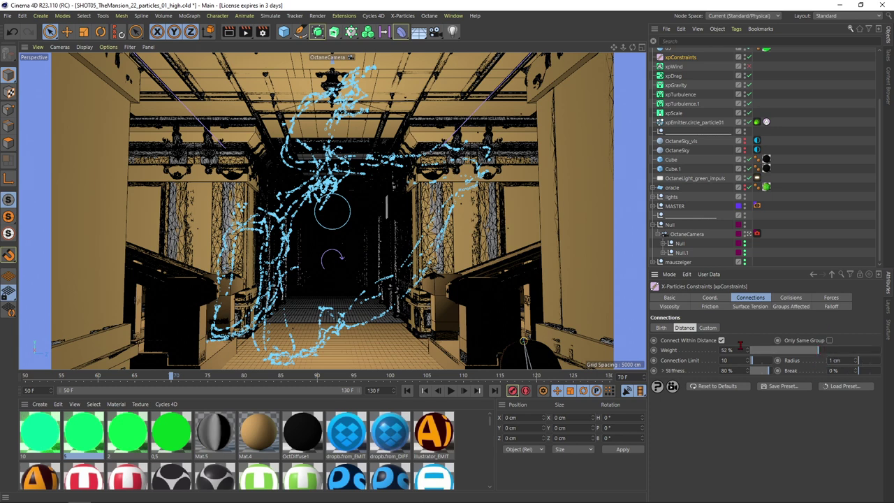
type("10")
left_click_drag(718, 351, 865, 350)
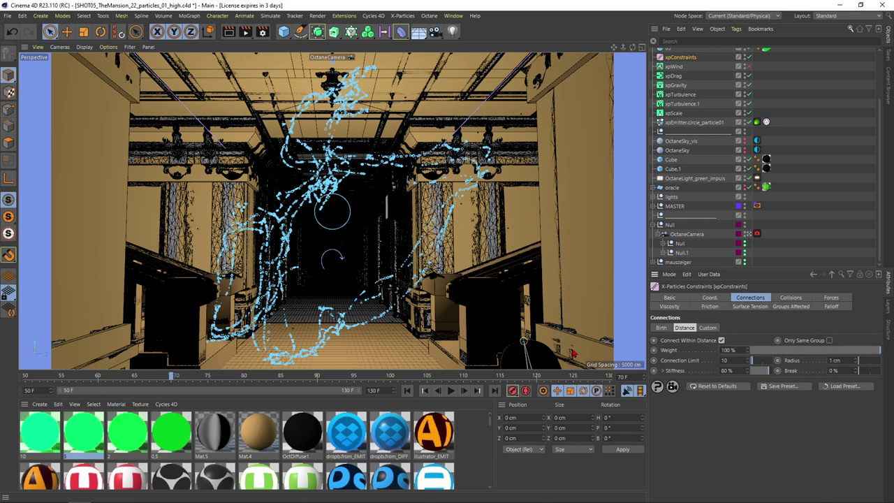
left_click(407, 390)
left_click(450, 390)
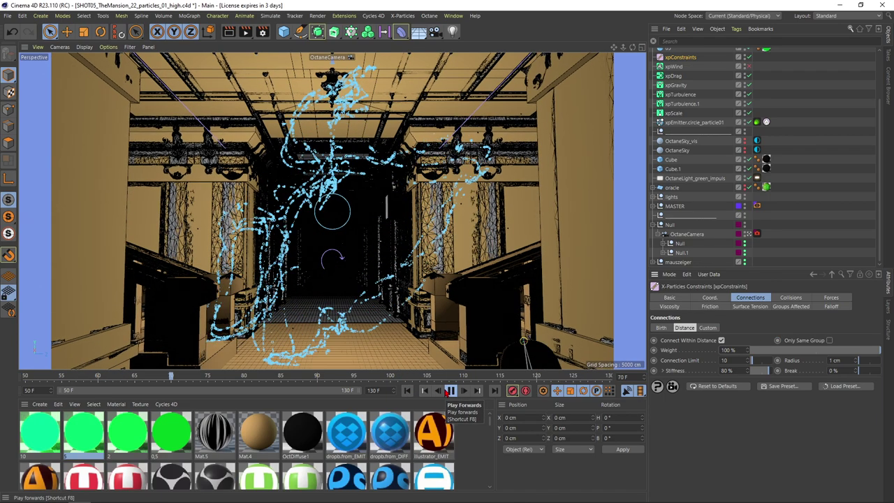
Restore the connection radius of xpConstraints to 40 cm and replay the simulation to about frame 71.
double_click(838, 360)
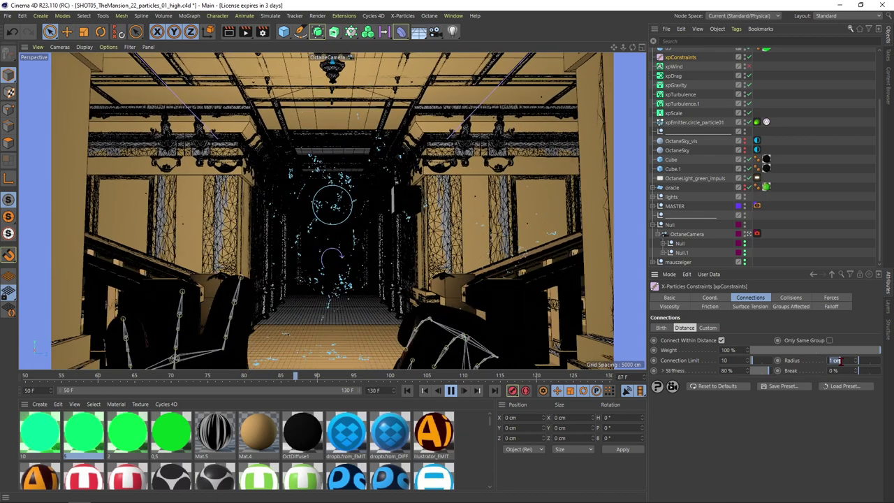
type("400")
key("Return")
left_click(407, 391)
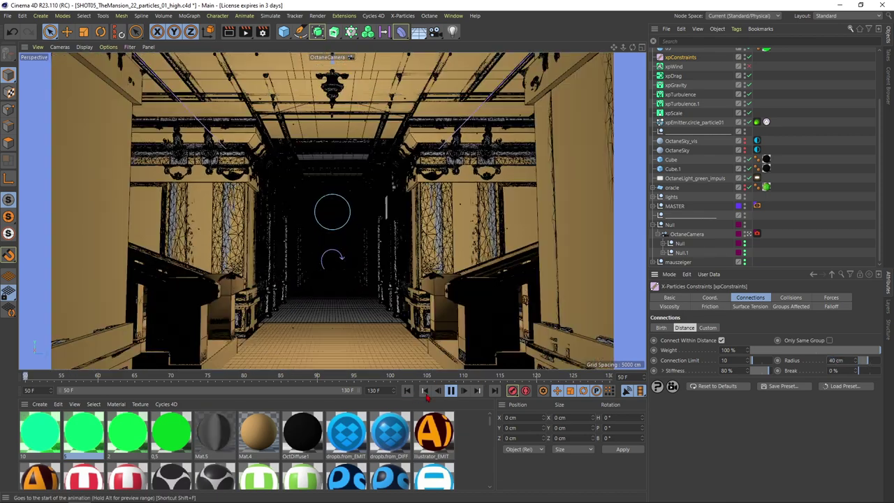
left_click(450, 390)
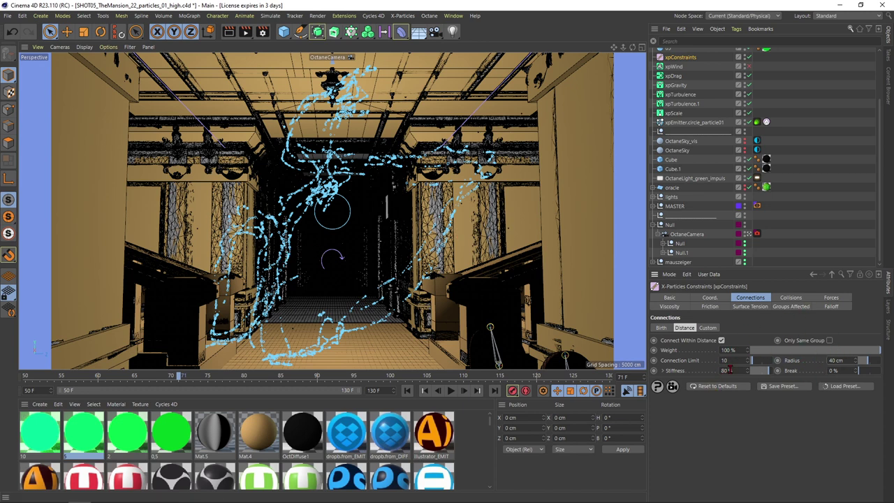
Set the connection stiffness of xpConstraints to 10% and replay the simulation twice from the start.
left_click_drag(738, 371, 705, 374)
type("10")
key("Return")
left_click(424, 390)
left_click(449, 391)
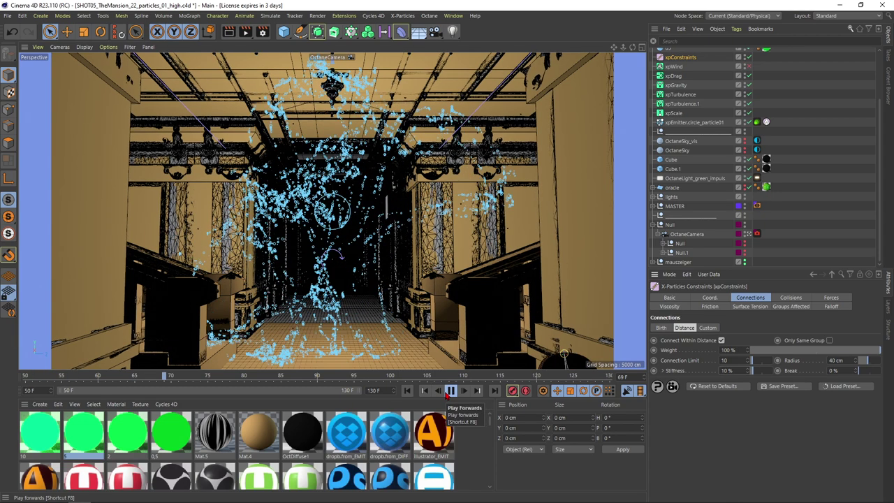
left_click(450, 392)
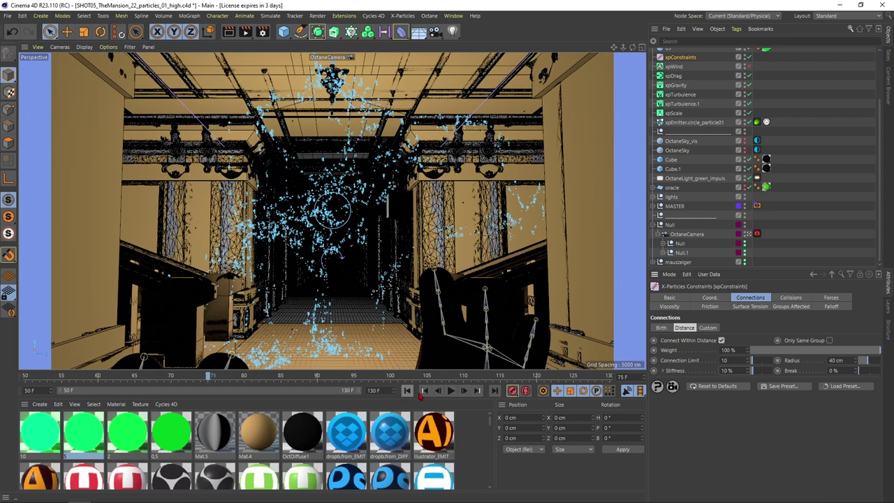
left_click(450, 391)
left_click(450, 392)
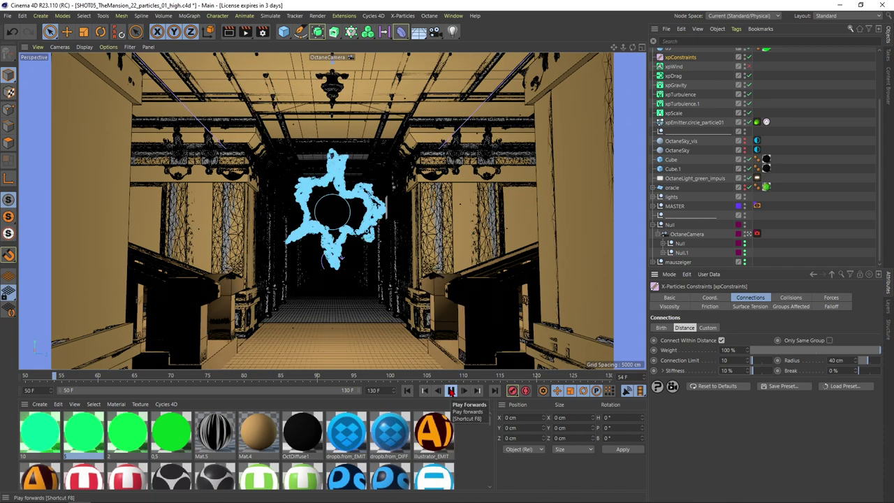
left_click(451, 391)
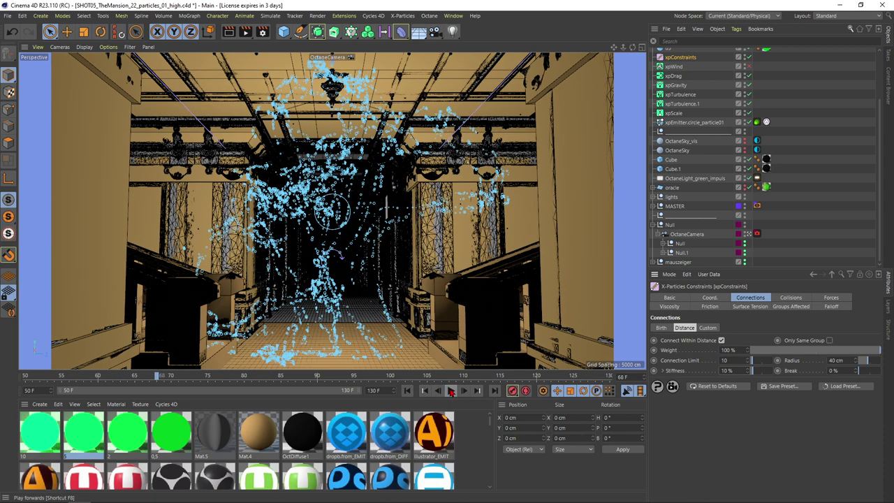
Set the connection stiffness of xpConstraints to 80% and replay the simulation twice from the start.
left_click(727, 371)
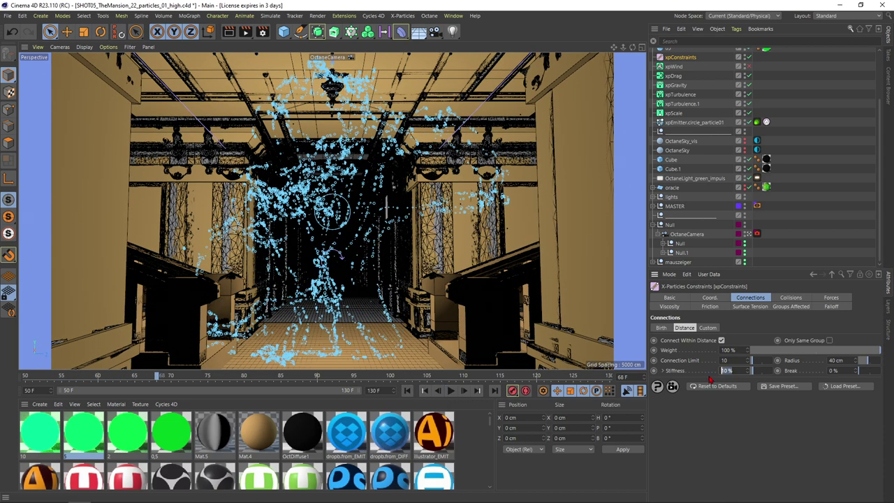
type("80")
key("Return")
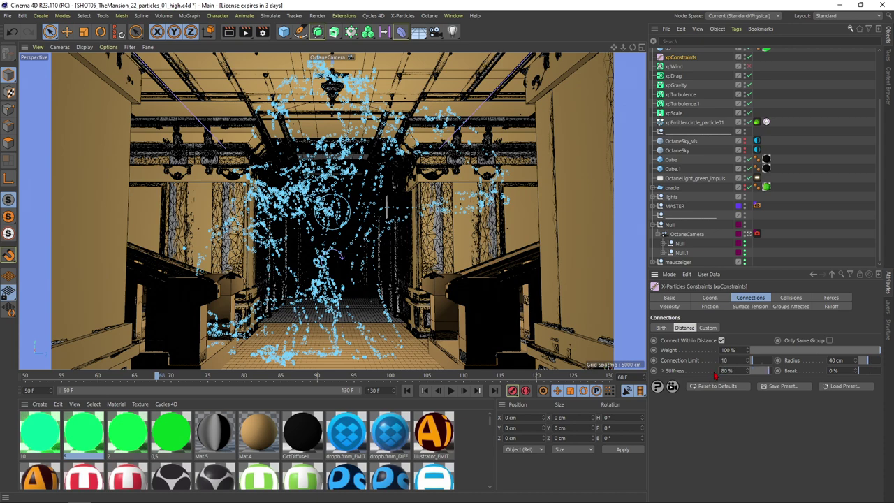
left_click(407, 390)
left_click(451, 390)
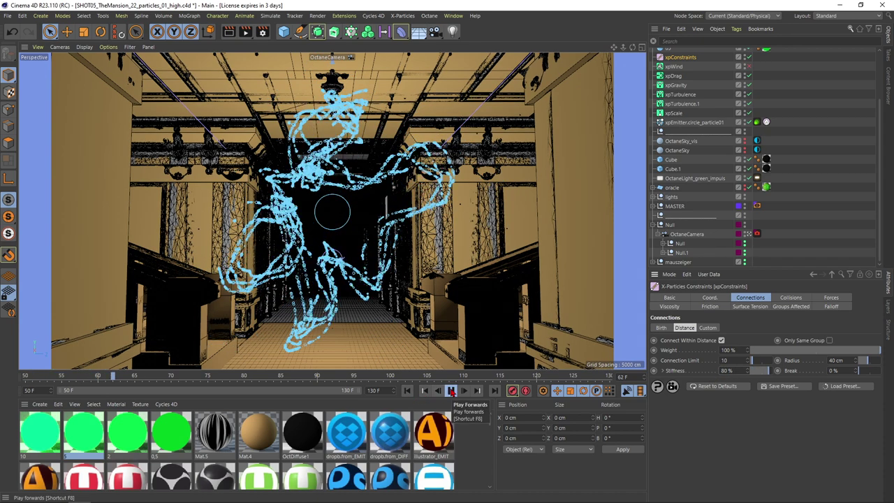
left_click(450, 390)
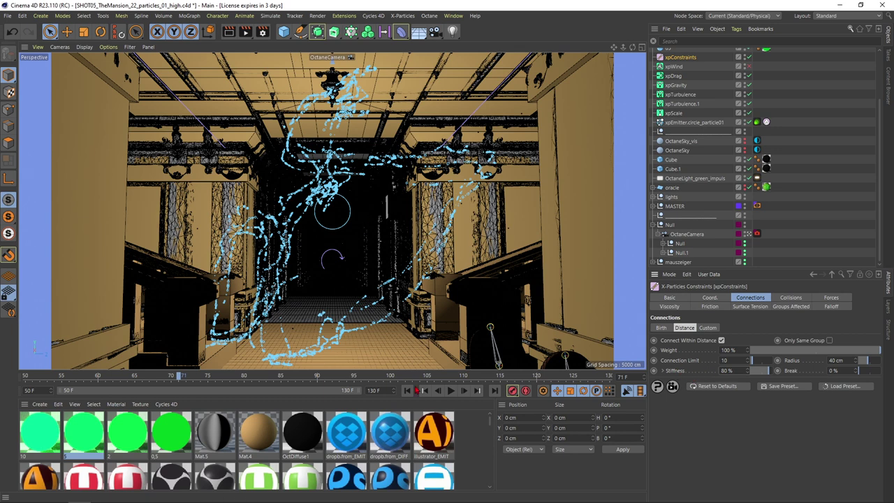
left_click(406, 391)
left_click(450, 391)
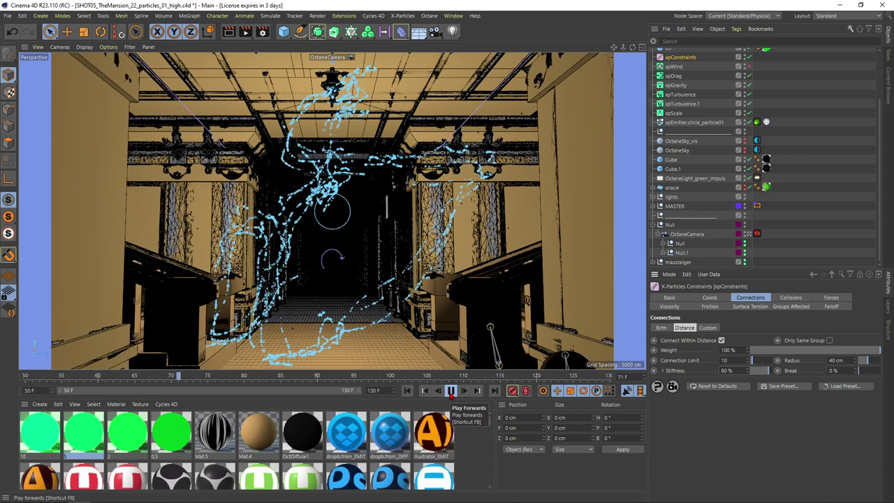
left_click(450, 391)
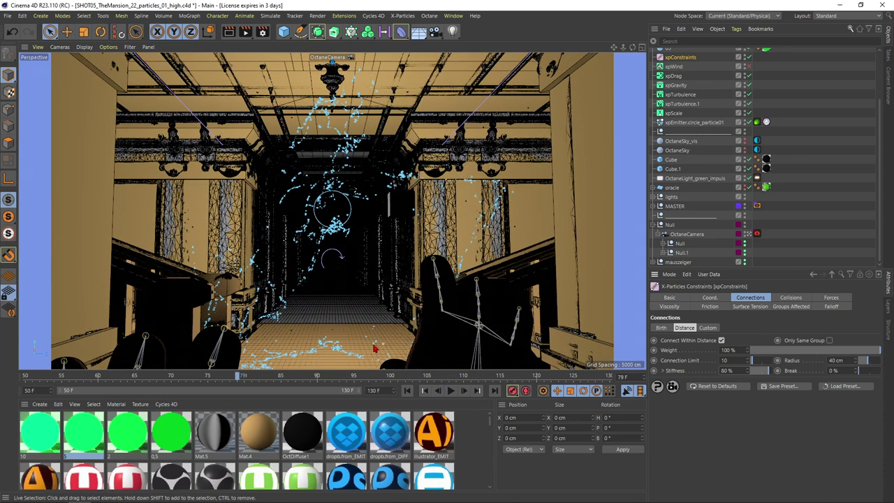
Set the connection stiffness of xpConstraints to 40% and replay the simulation from the start to about frame 75.
left_click(728, 370)
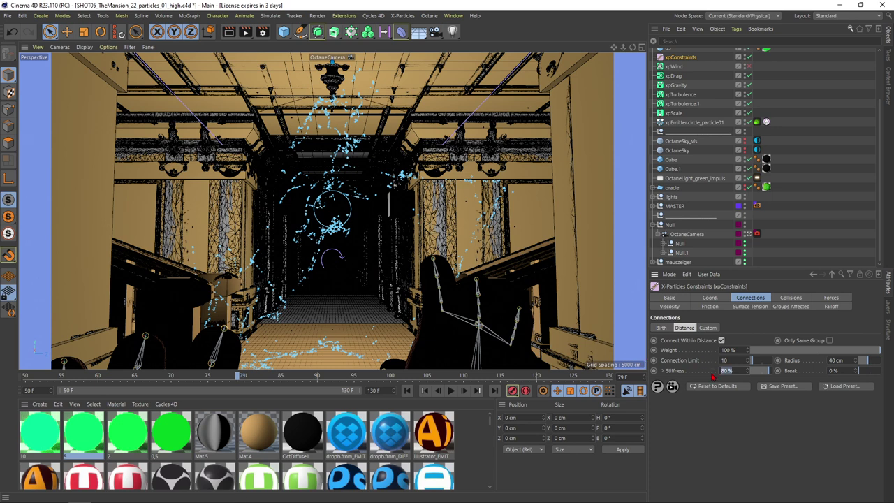
type("40")
key("Return")
left_click(407, 391)
left_click(451, 391)
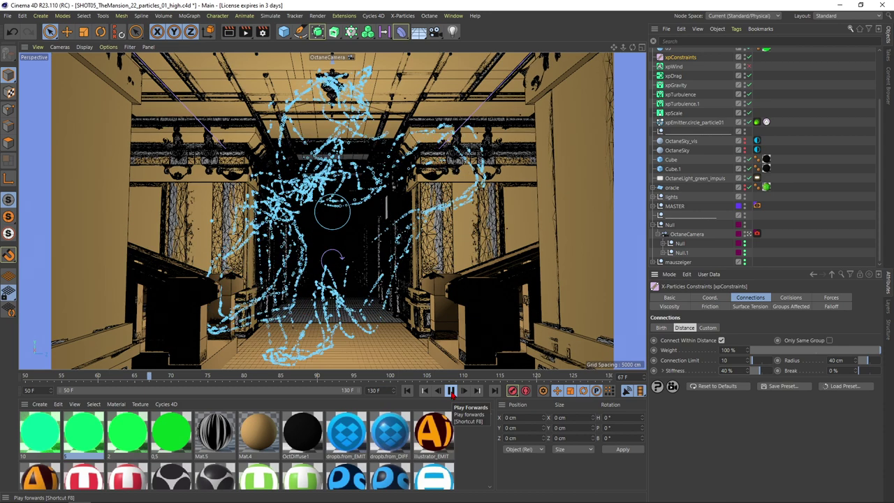
left_click(450, 391)
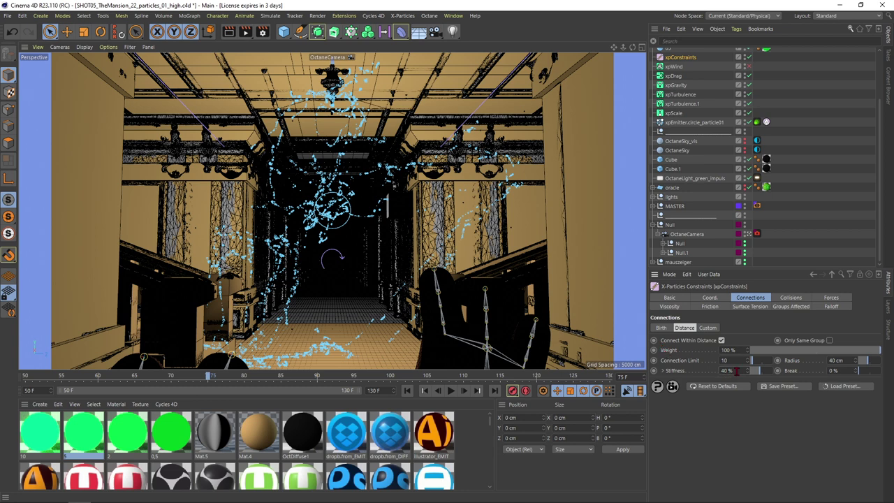
Restore the connection stiffness of xpConstraints to 80% and replay the simulation to about frame 74.
left_click_drag(736, 372, 714, 374)
type("80")
key("Return")
key("f")
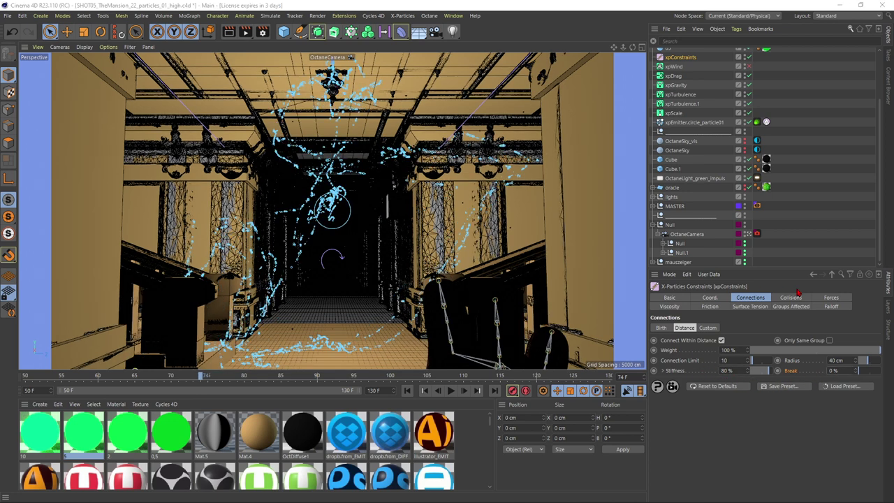
Review the remaining xpConstraints settings, from birth and custom connections through collisions, forces, viscosity, friction, surface tension and falloff, ending back at the distance connections.
left_click(706, 327)
left_click(660, 327)
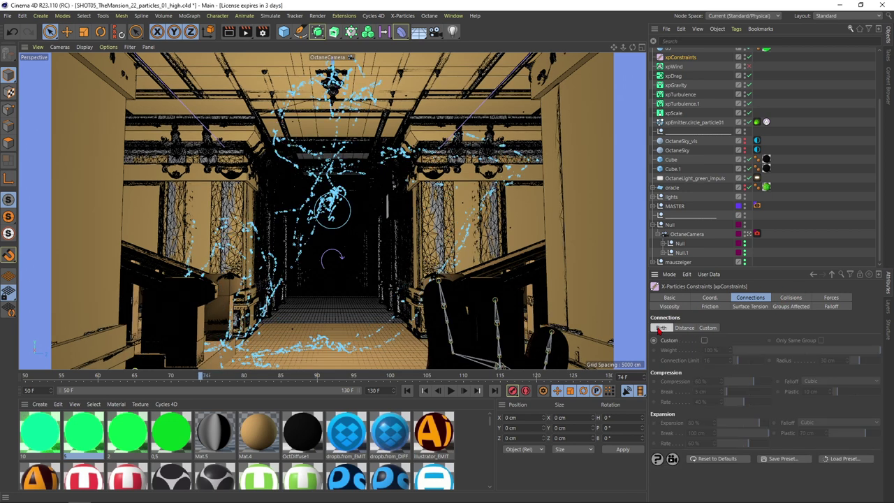
left_click(790, 297)
left_click(824, 299)
left_click(670, 308)
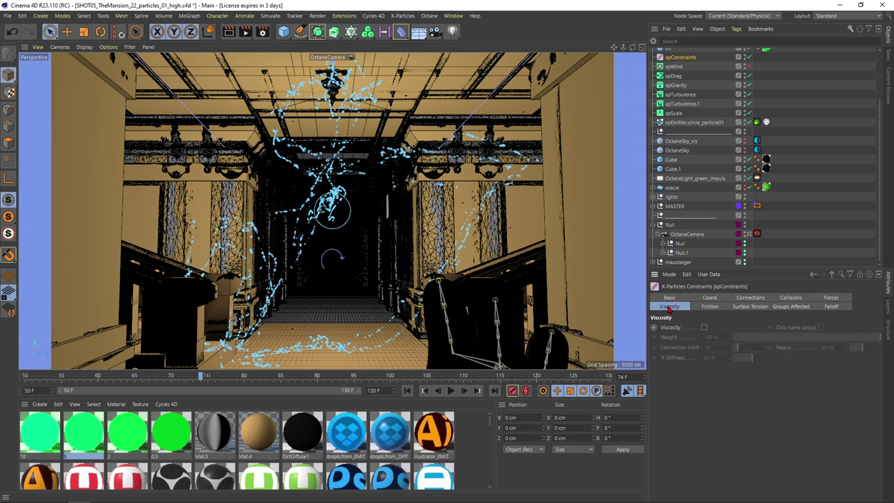
left_click(705, 308)
left_click(748, 308)
left_click(783, 309)
left_click(829, 307)
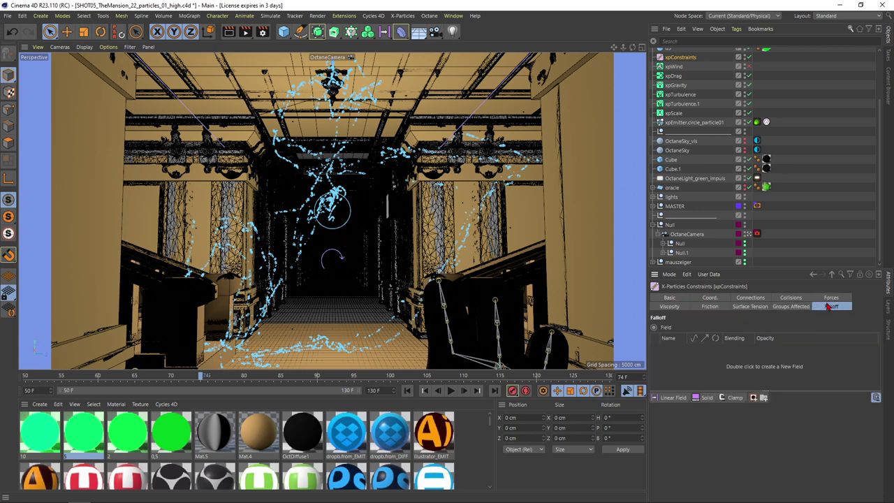
left_click(829, 299)
left_click(791, 299)
left_click(752, 298)
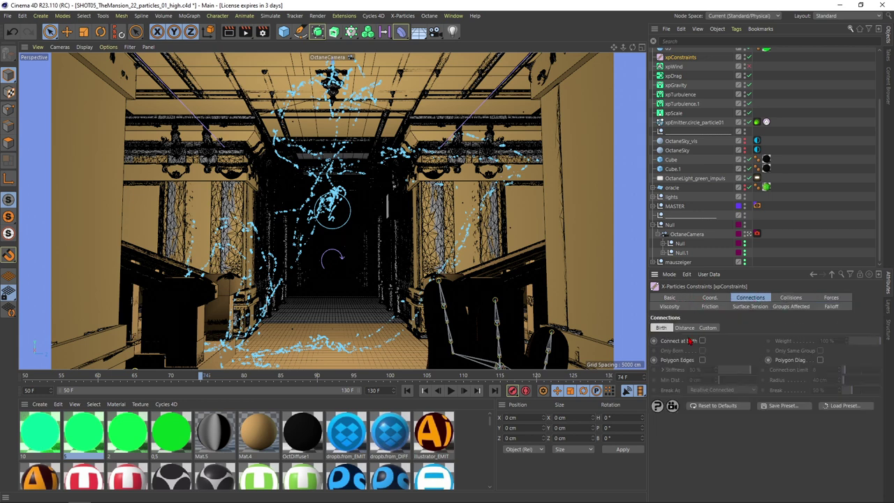
left_click(684, 328)
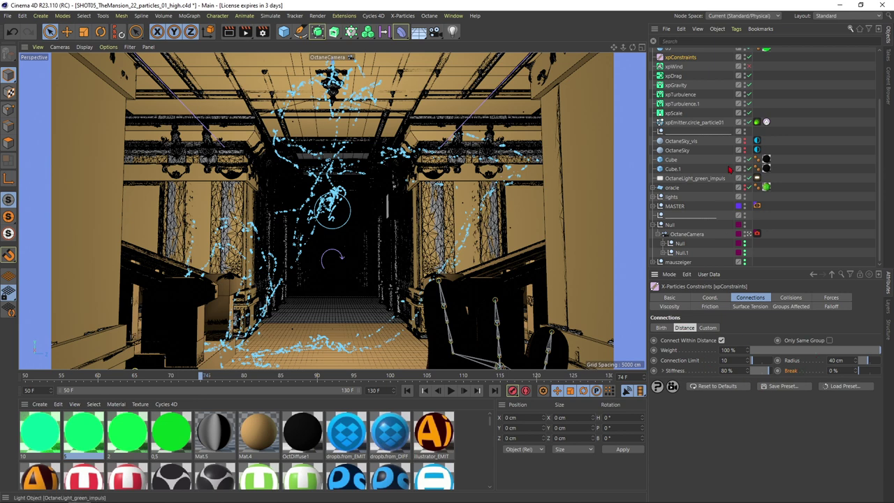
Select the xpDrag modifier and replay the simulation twice from the start to about frame 70.
left_click(675, 75)
scroll(675, 75, "up", 2)
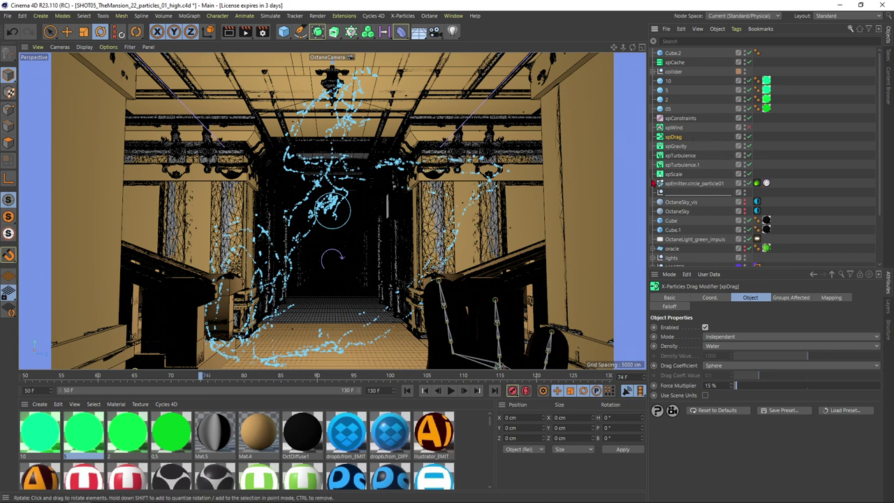
left_click(407, 390)
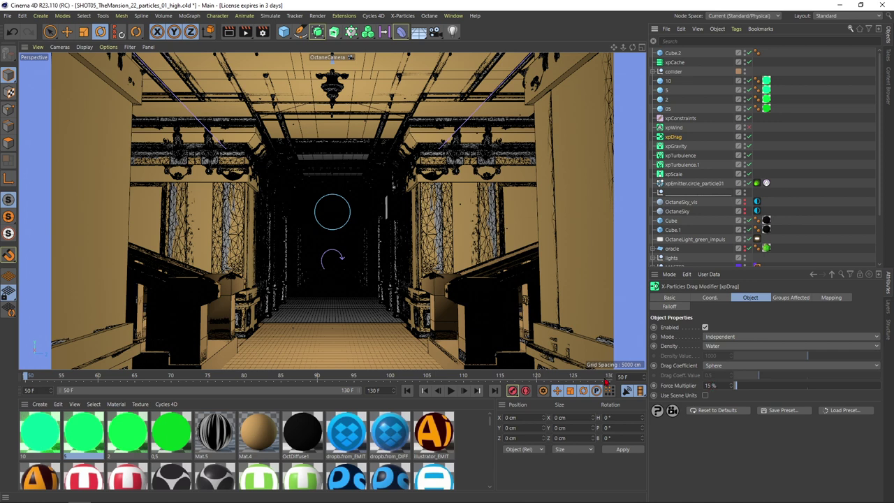
left_click(451, 390)
left_click(451, 391)
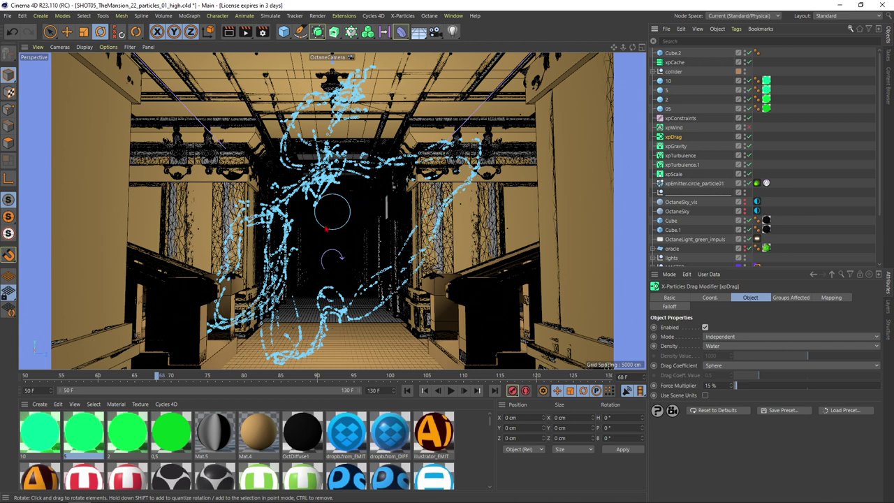
left_click(407, 391)
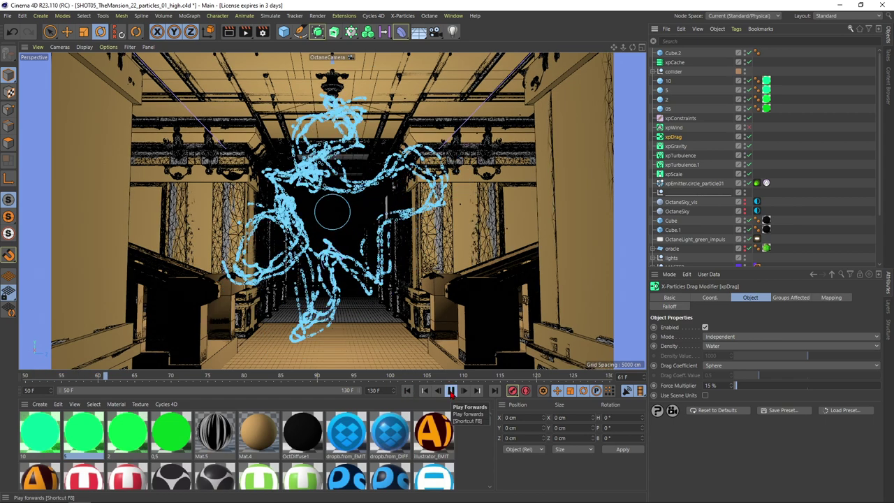
left_click(450, 391)
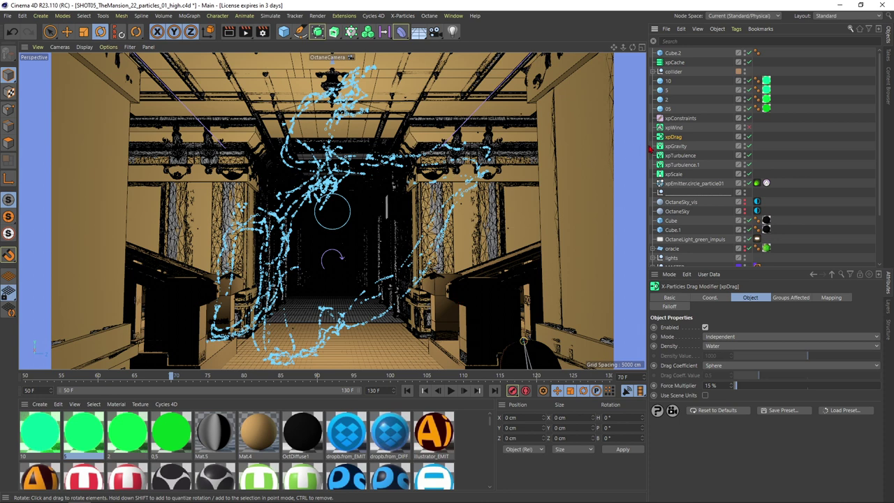
Set the Force Multiplier of xpDrag to 100% and replay the simulation from the start to about frame 71.
left_click_drag(722, 388, 700, 396)
type("1")
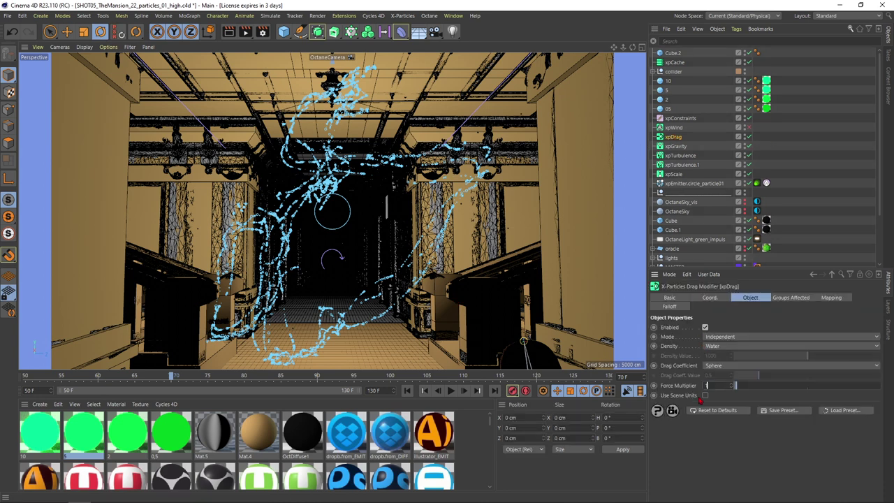
left_click(450, 391)
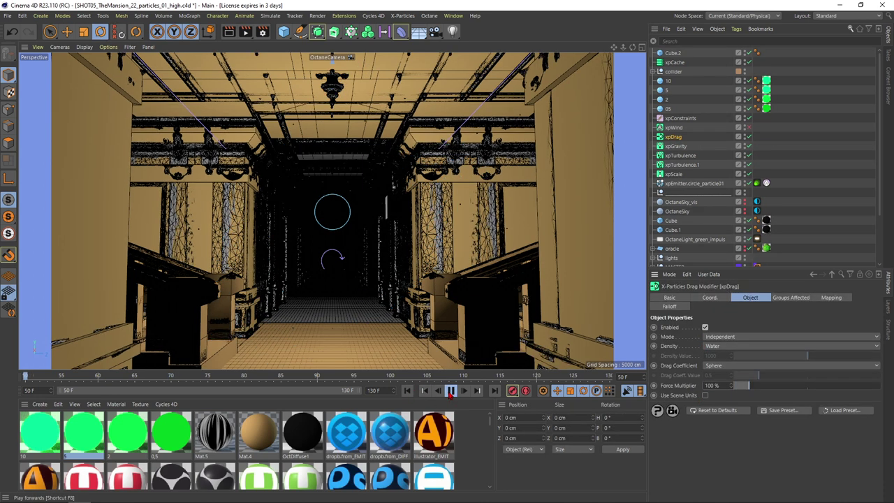
left_click(450, 392)
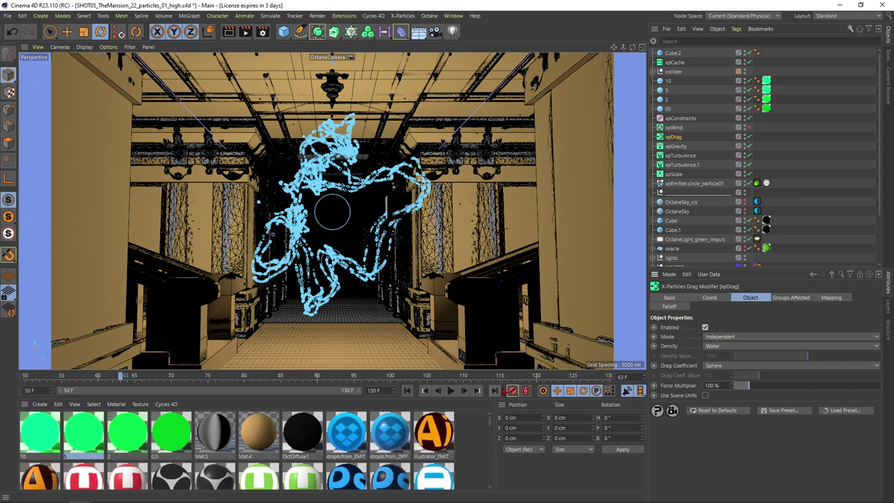
left_click(450, 391)
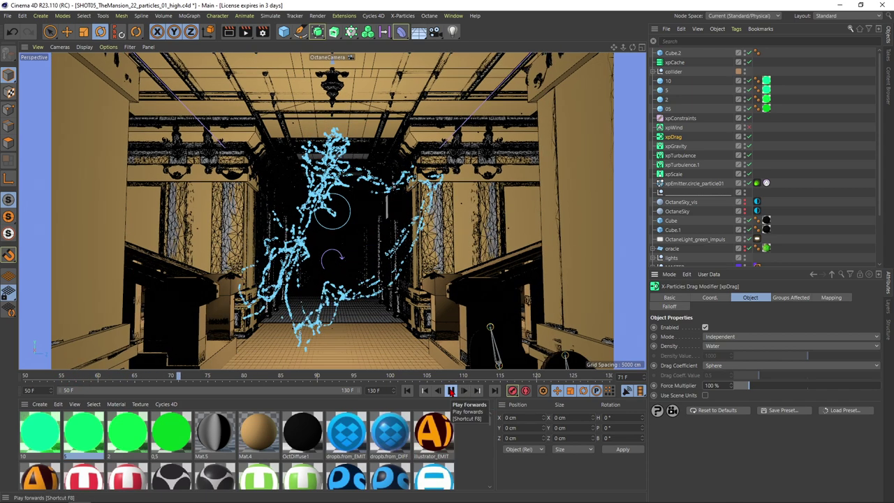
left_click(451, 391)
Restore the Force Multiplier of xpDrag to 15% and replay the simulation from the start to about frame 69.
left_click(407, 390)
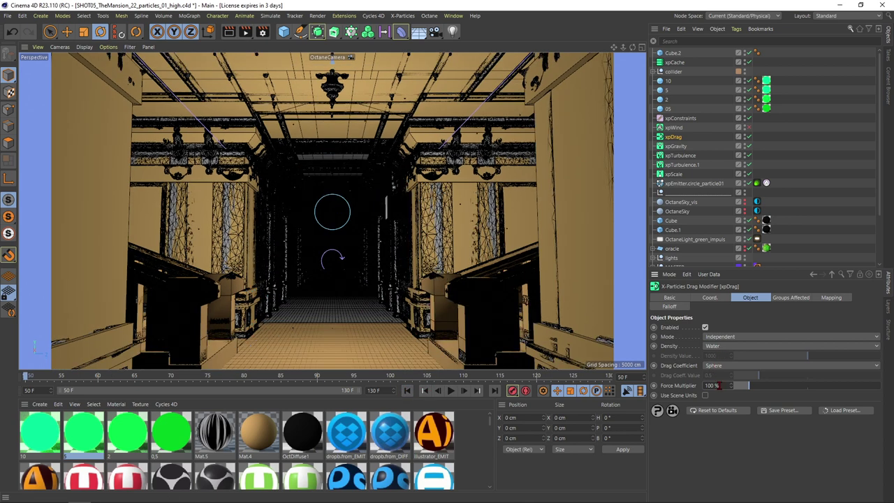
left_click_drag(718, 384, 692, 386)
type("15")
key("Return")
left_click(450, 391)
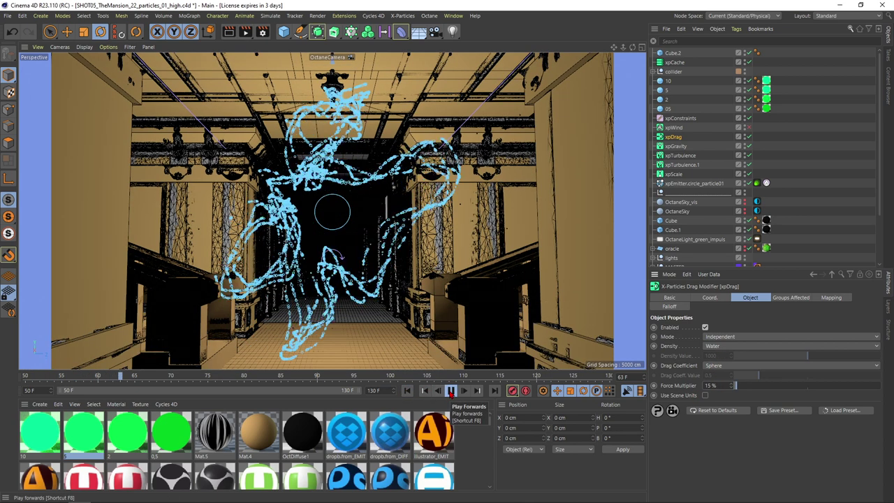
left_click(450, 391)
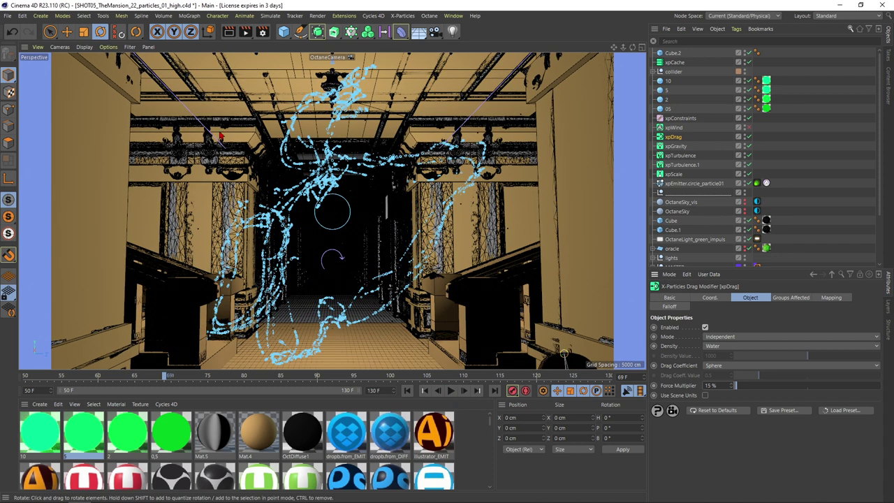
Replay the simulation from the start to about frame 73 with the xpDrag modifier temporarily disabled.
left_click(750, 137)
left_click(451, 390)
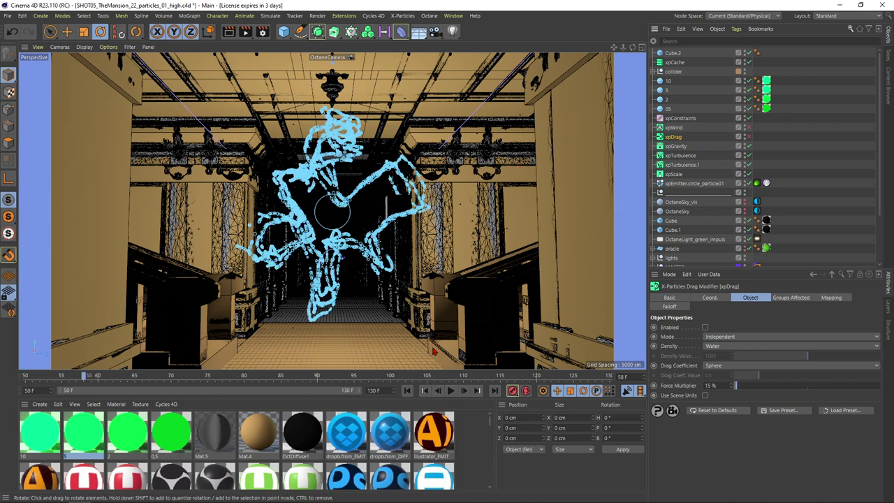
left_click(451, 391)
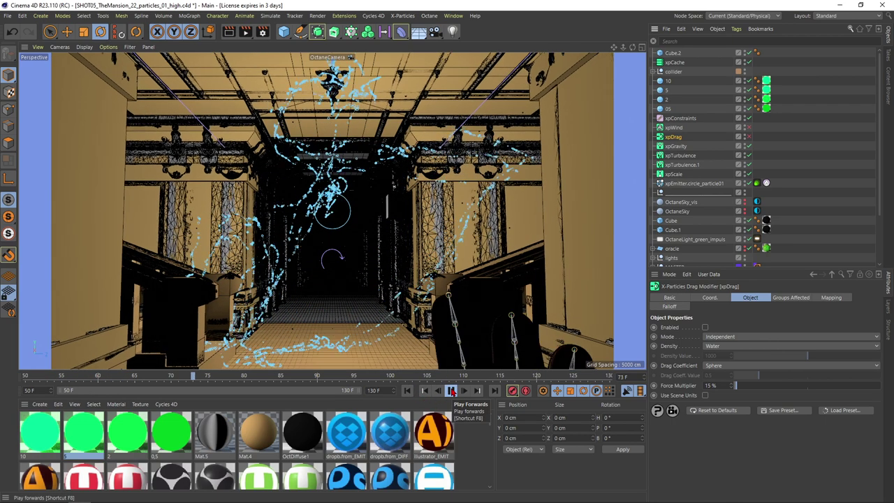
left_click(451, 391)
left_click(407, 391)
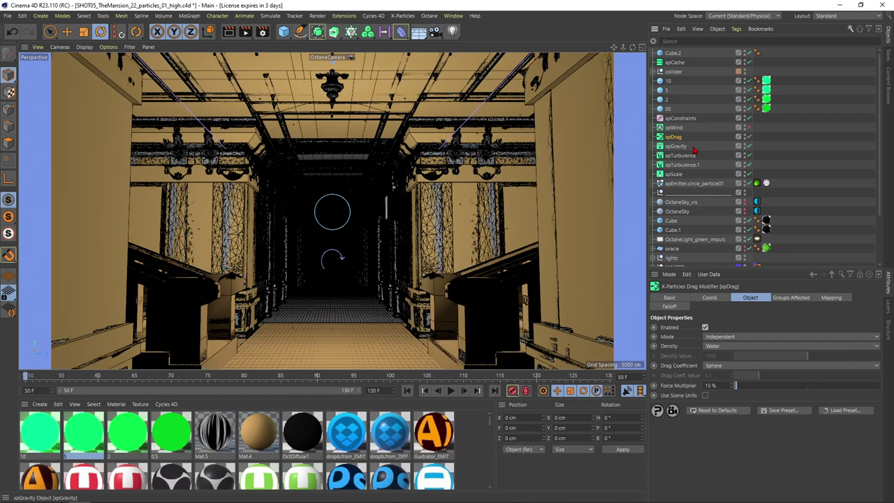
Examine how xpDrag's Force Multiplier is mapped over particle Lifespan and play the simulation in stages to about frame 64.
left_click(829, 298)
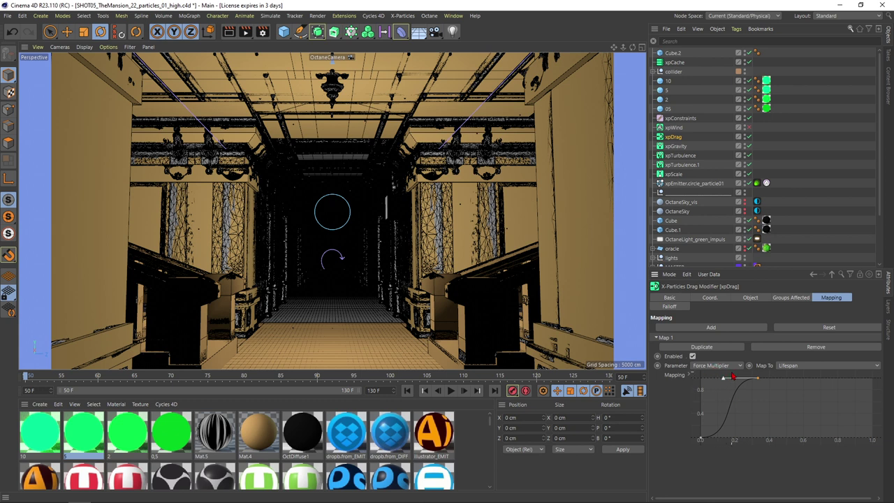
left_click(757, 298)
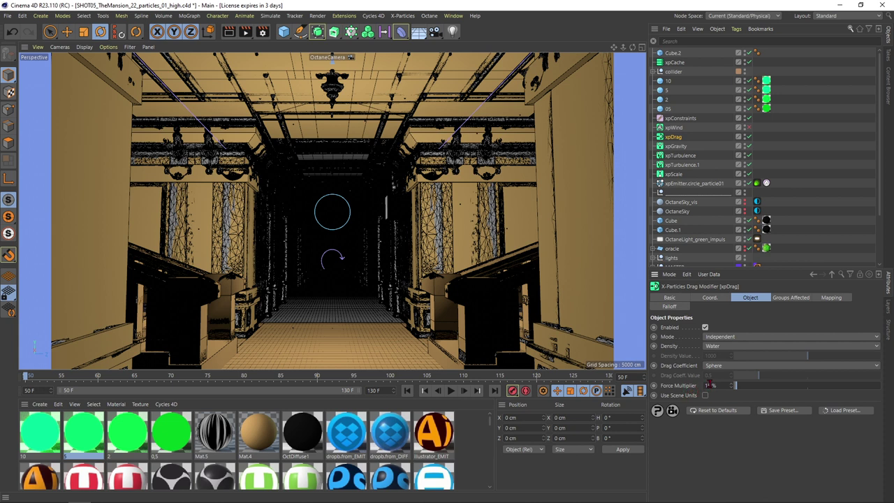
left_click(831, 298)
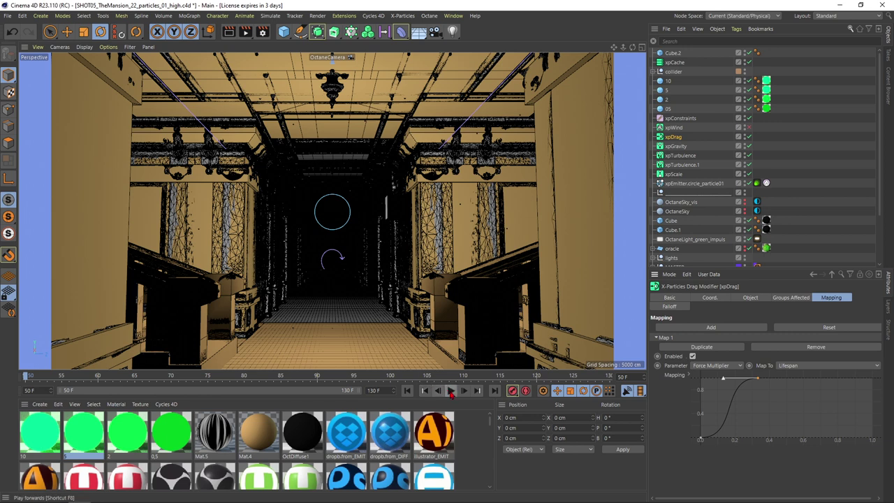
left_click(450, 392)
left_click(450, 391)
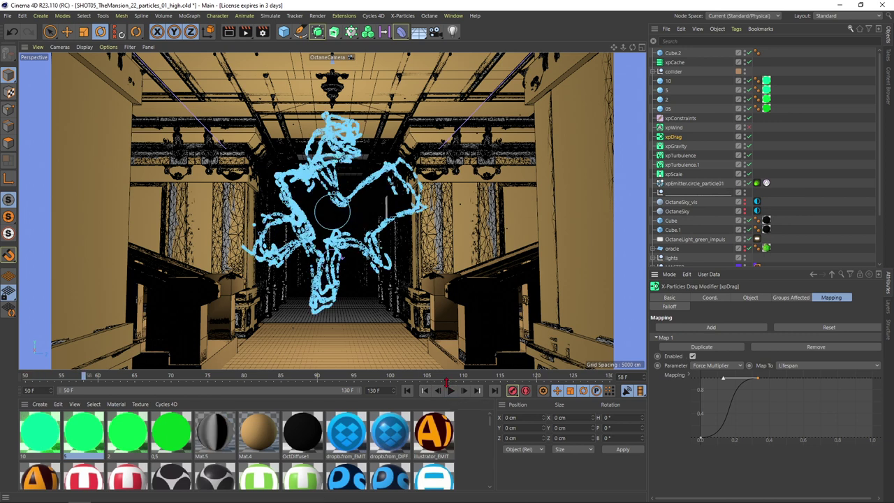
left_click(450, 391)
left_click(451, 391)
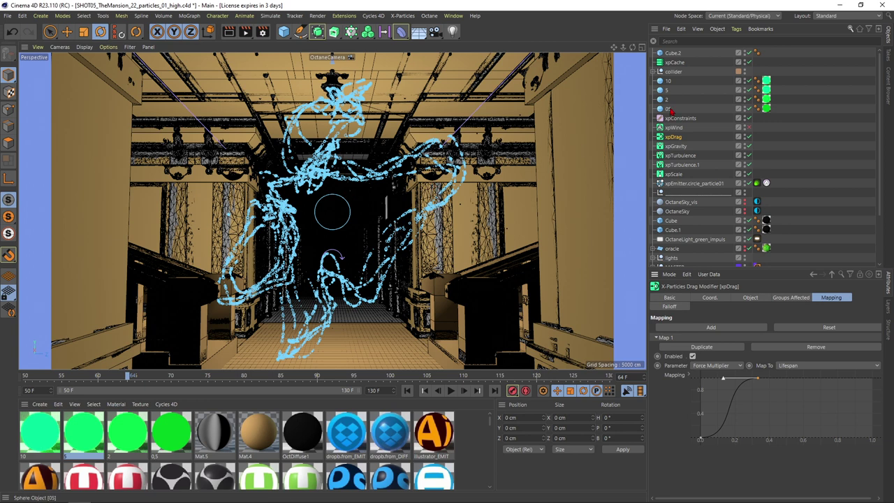
Examine xpGravity's object properties and how its Gravity Strength is mapped over particle Lifespan.
left_click(681, 147)
left_click(776, 153)
left_click(671, 147)
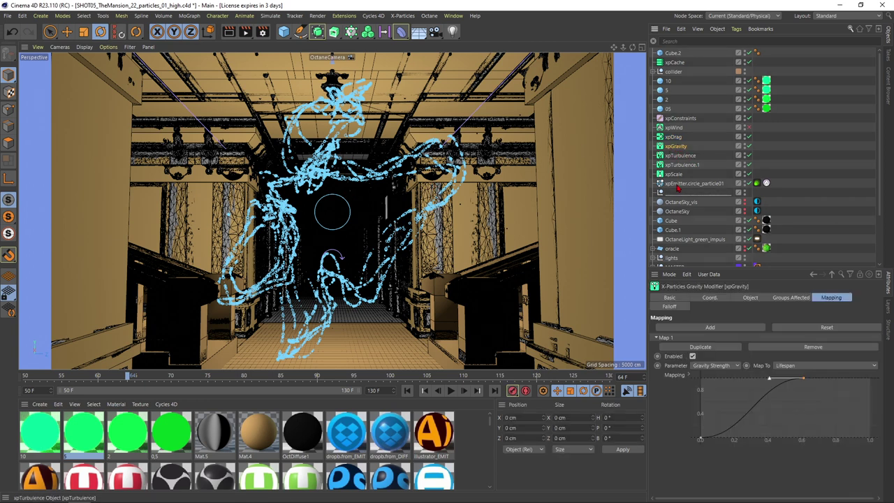
left_click(749, 298)
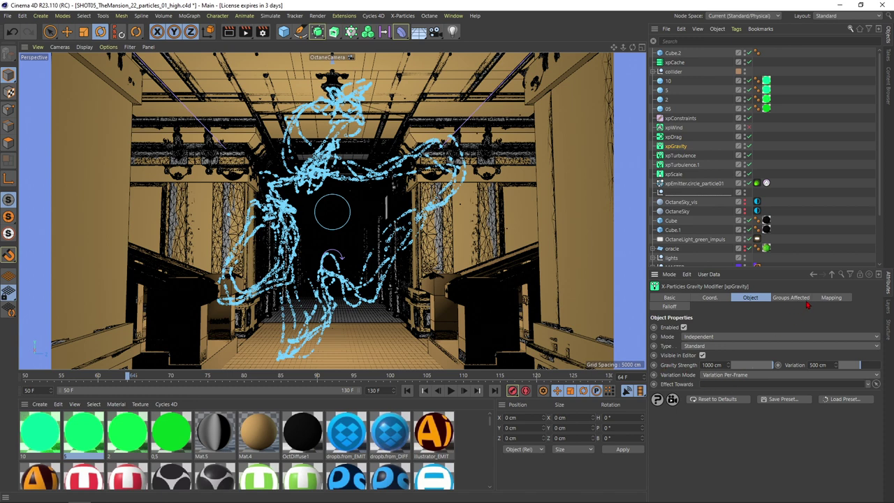
left_click(828, 299)
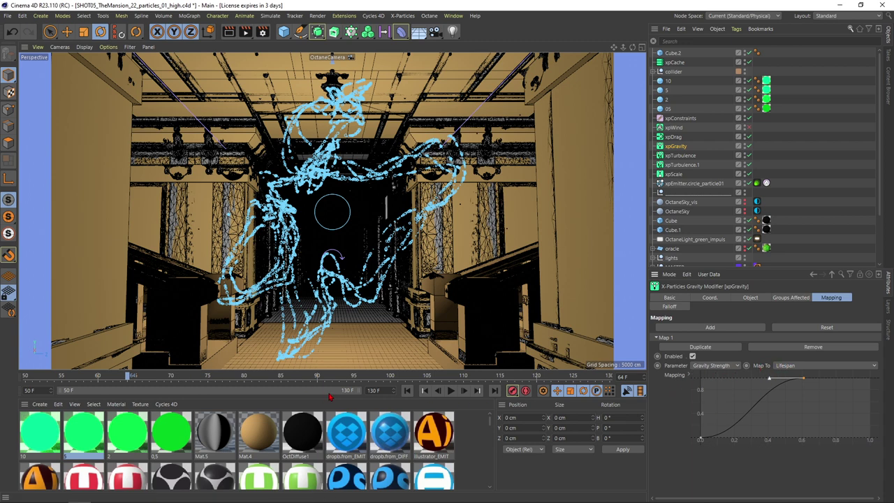
Play the simulation in stages from the start to about frame 86 to observe the effect of xpGravity.
left_click(407, 390)
left_click(451, 391)
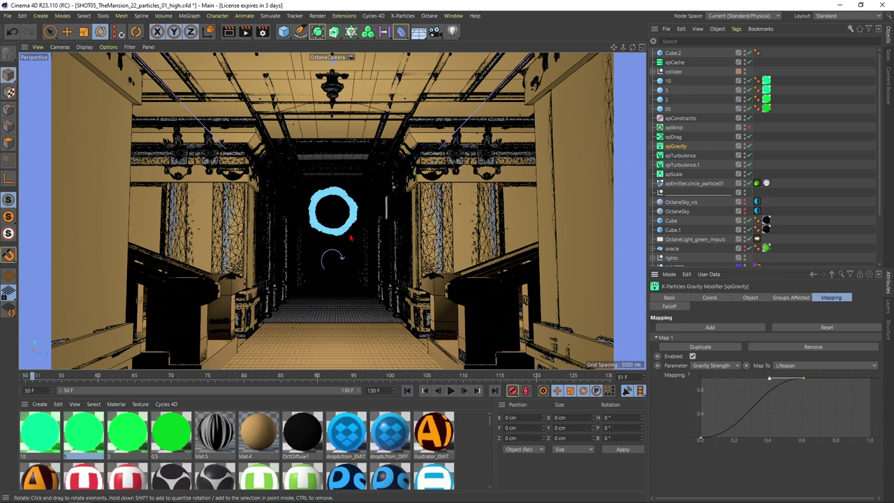
left_click(451, 392)
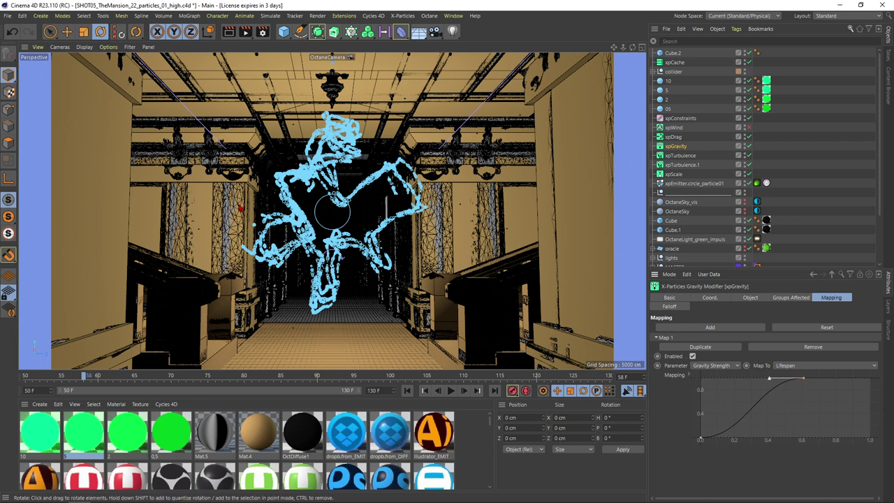
left_click(450, 392)
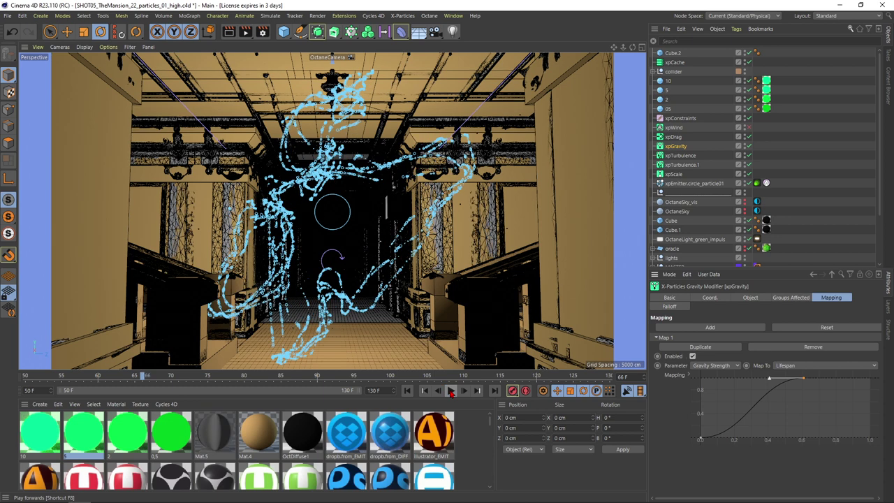
left_click(451, 392)
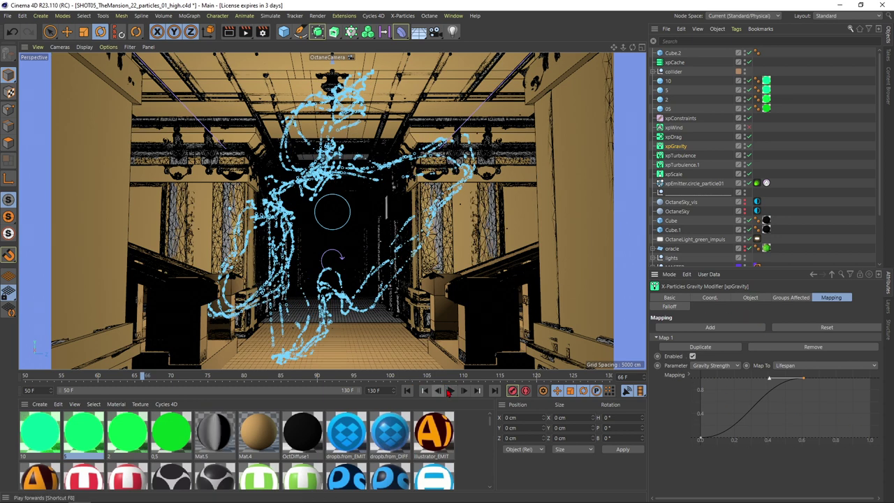
left_click(451, 391)
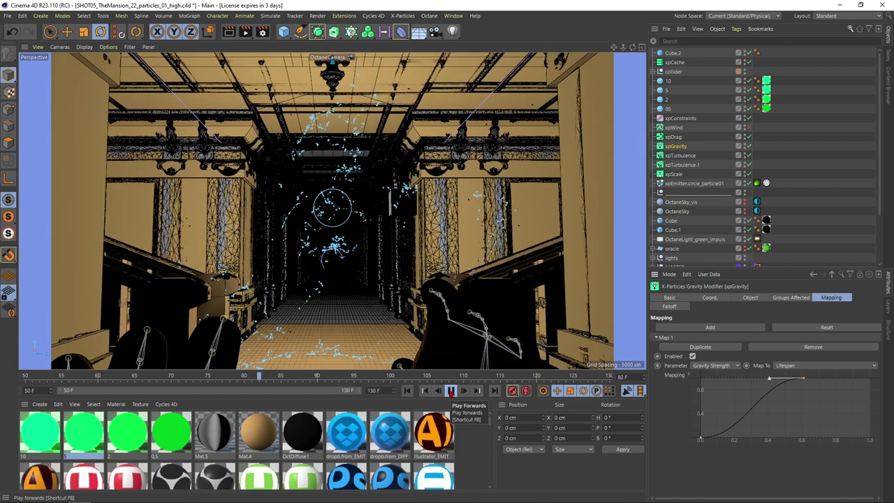
left_click(451, 391)
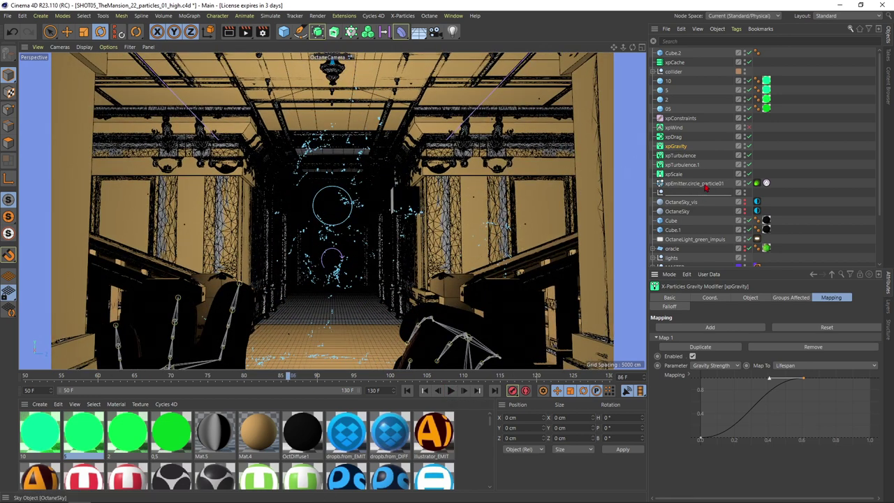
Disable xpTurbulence.1 and play the simulation from the start with xpTurbulence, first to about frame 89, then to frame 55.
left_click(680, 155)
left_click(747, 298)
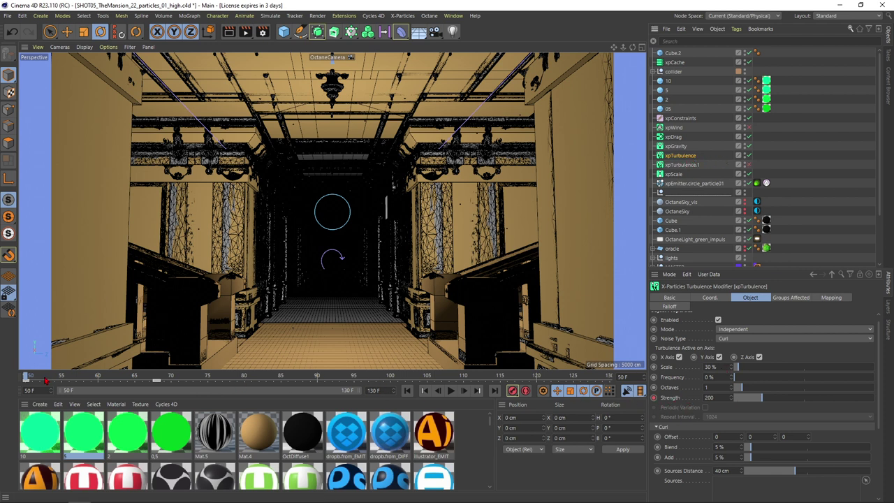
left_click(450, 390)
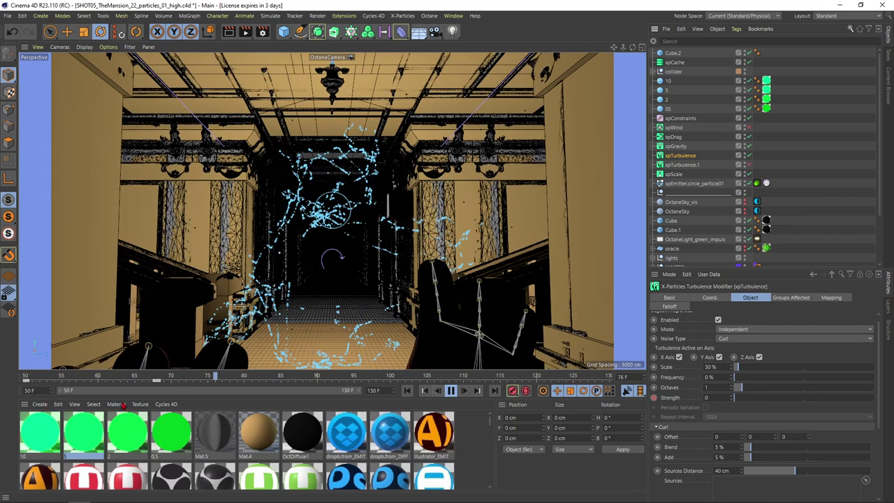
left_click(451, 390)
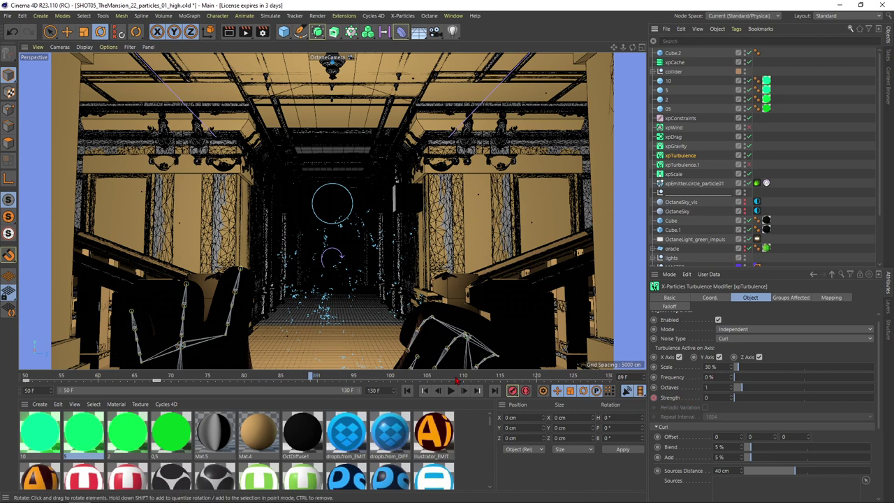
left_click(407, 390)
left_click(452, 391)
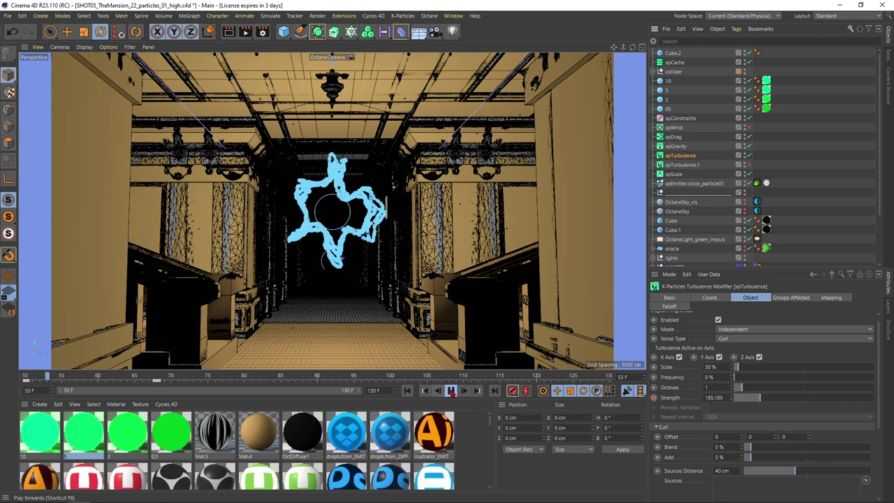
left_click(451, 390)
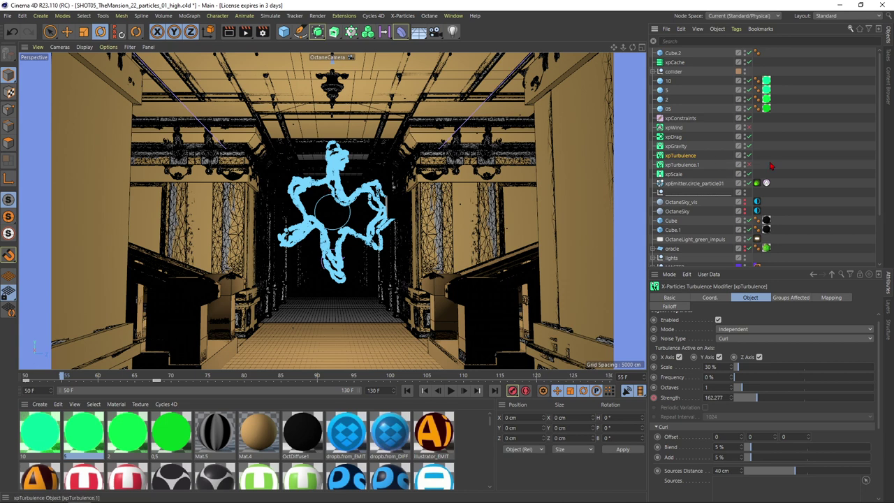
Temporarily disable xpTurbulence as well and replay the simulation from the start to about frame 53.
left_click(422, 391)
left_click(451, 391)
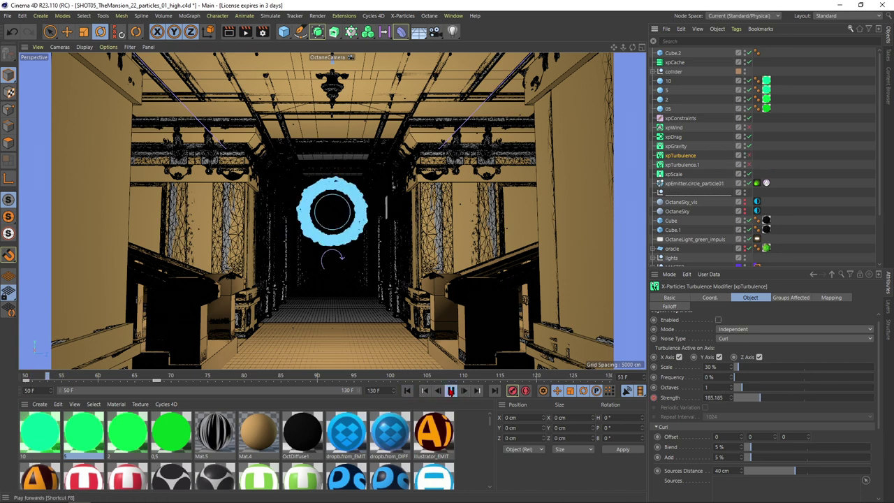
left_click(451, 390)
left_click(408, 392)
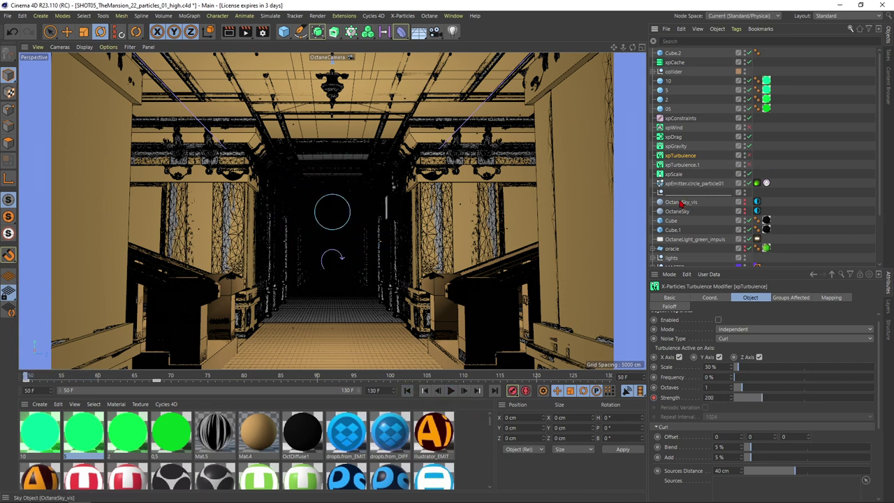
left_click(451, 390)
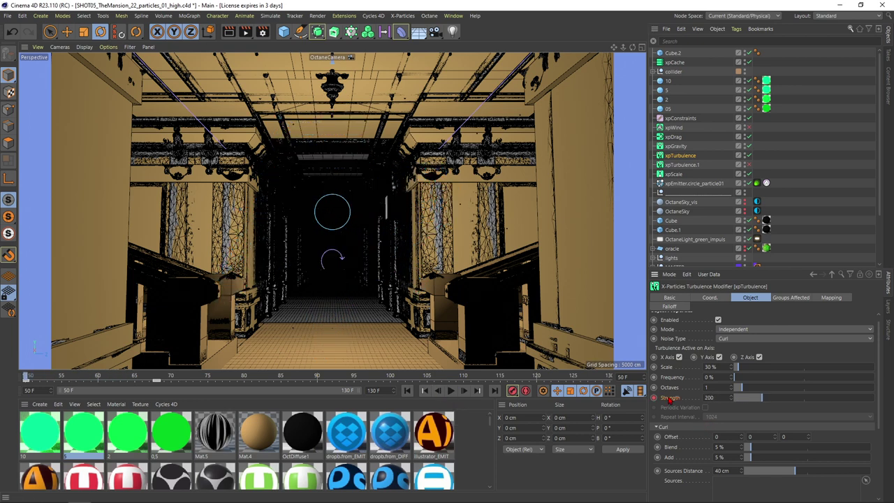
Remove the keyframe animation from xpTurbulence's Strength, keeping it constant at 200.
right_click(669, 398)
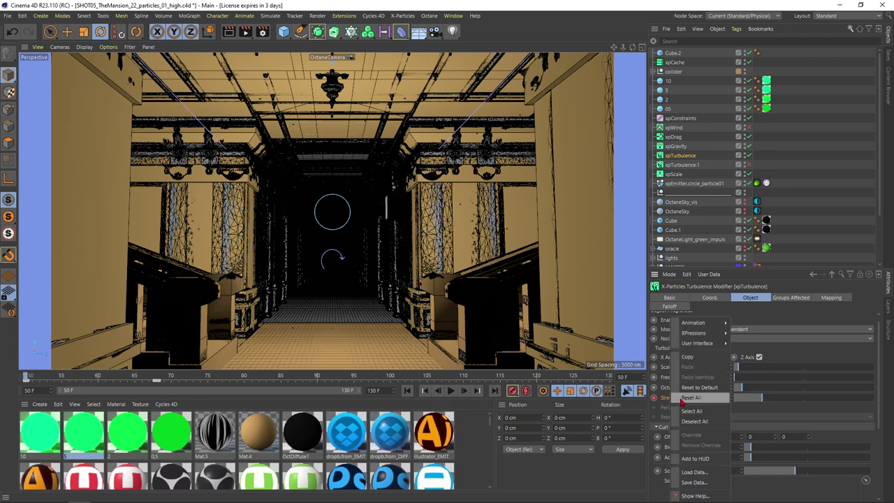
mouse_move(719, 334)
left_click(751, 401)
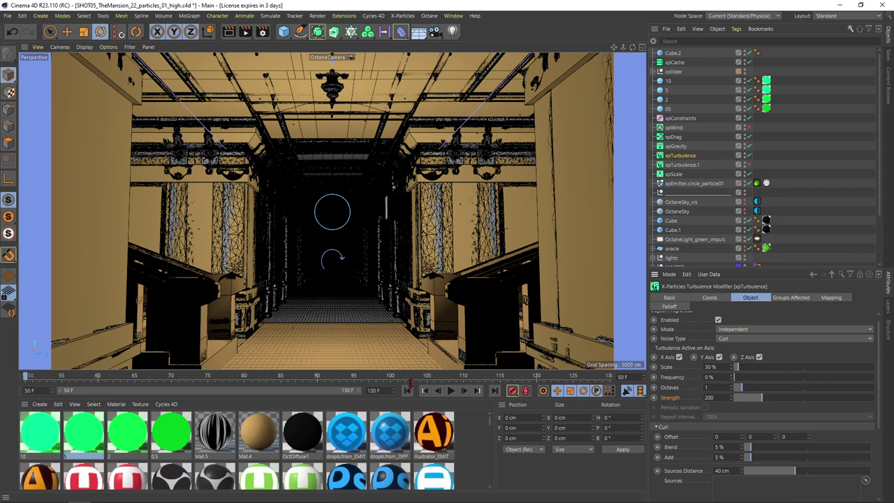
Play the simulation with constant turbulence in stages to about frame 81, and replay it from the start to about frame 69.
left_click(451, 390)
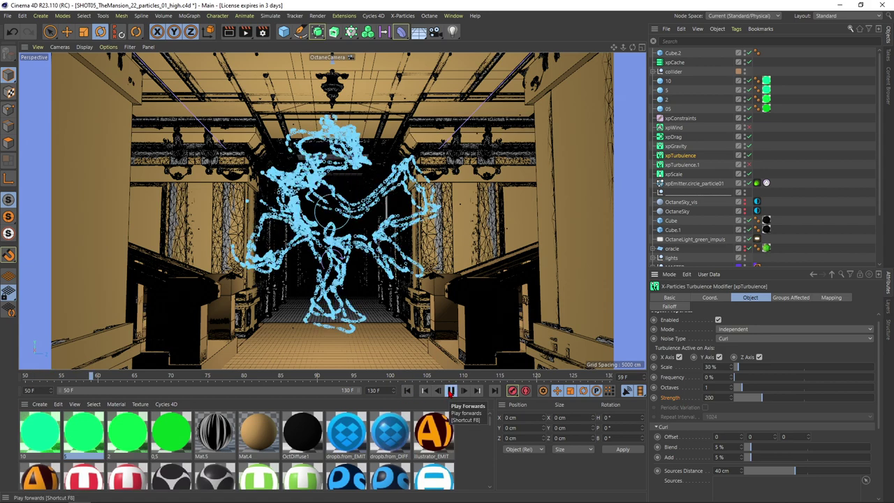
left_click(450, 392)
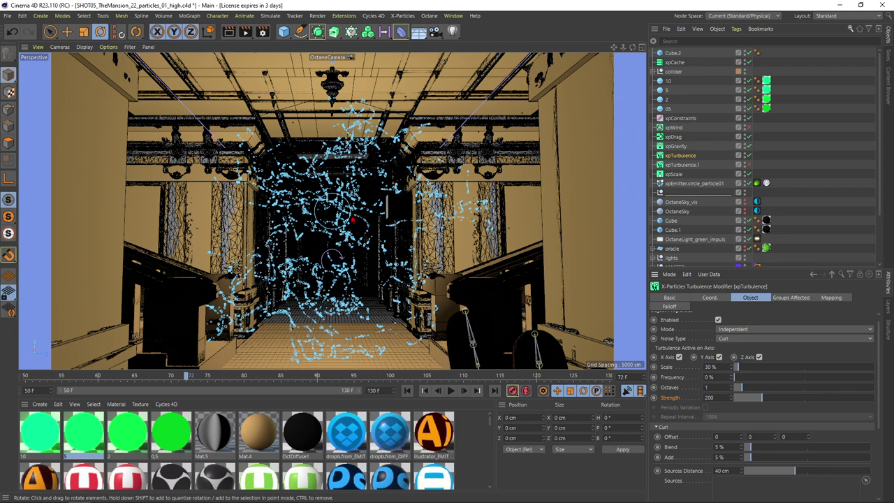
left_click(451, 391)
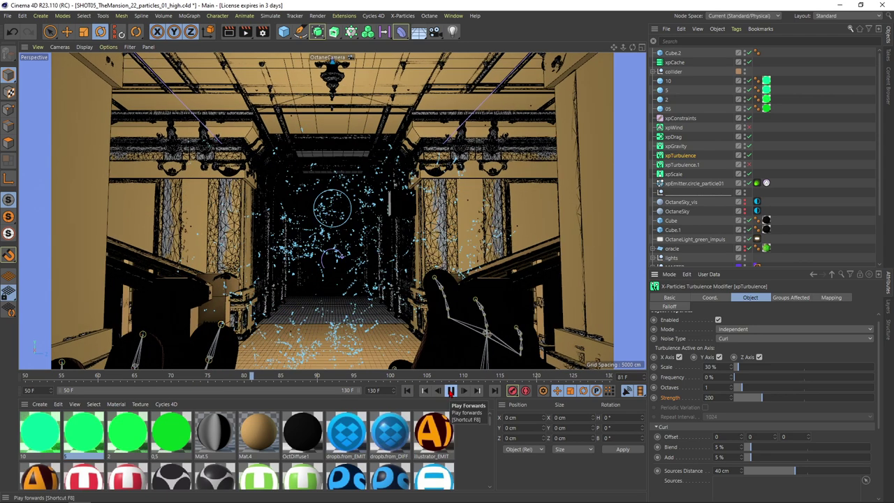
left_click(451, 390)
left_click(408, 391)
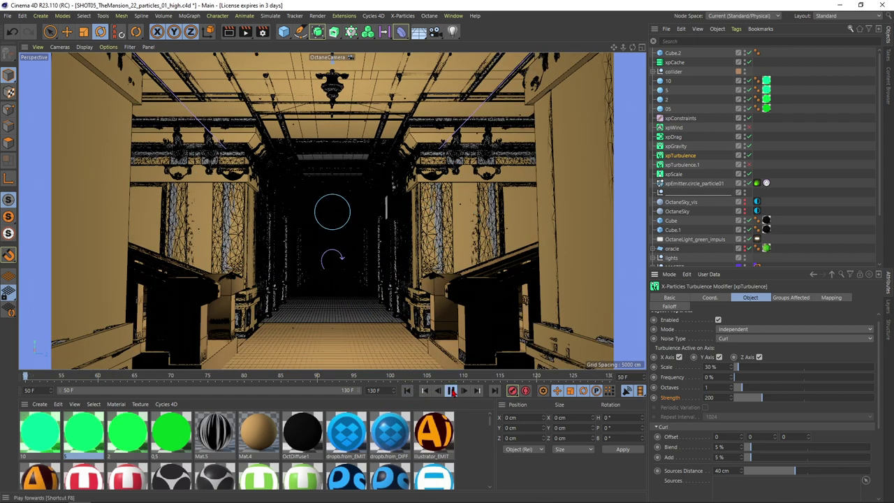
left_click(451, 391)
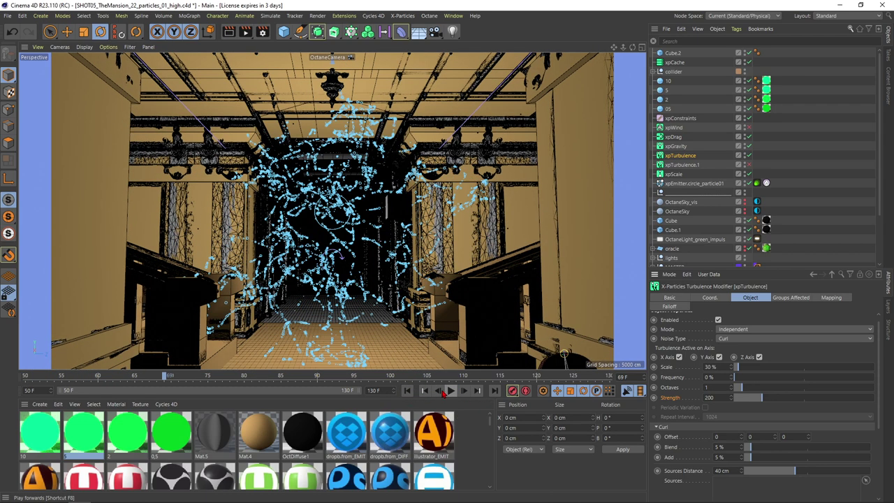
Keyframe xpTurbulence's Strength at 200 on frame 50 and at 0 on frame 64.
left_click(408, 391)
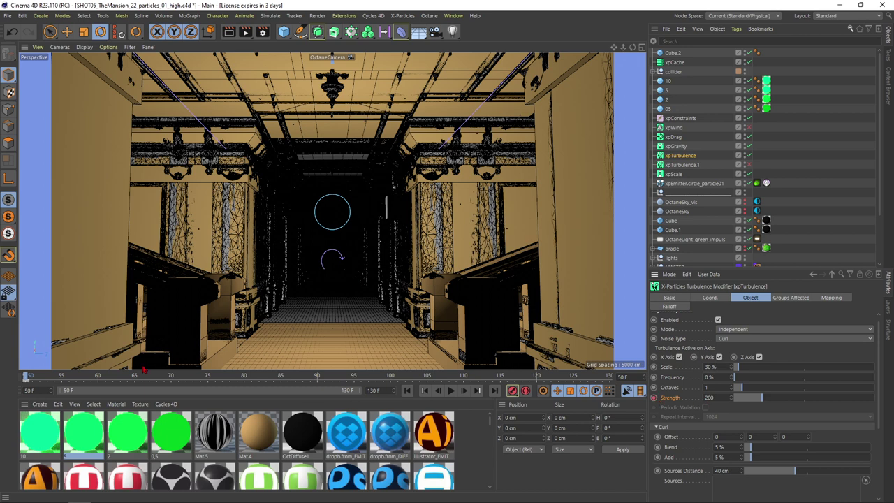
left_click(451, 390)
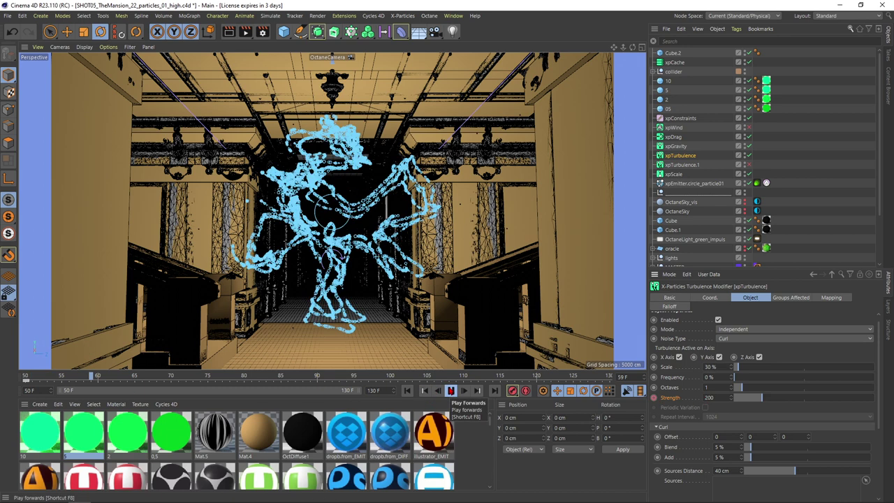
left_click(450, 390)
left_click_drag(712, 397, 702, 401)
type("0")
key("Return")
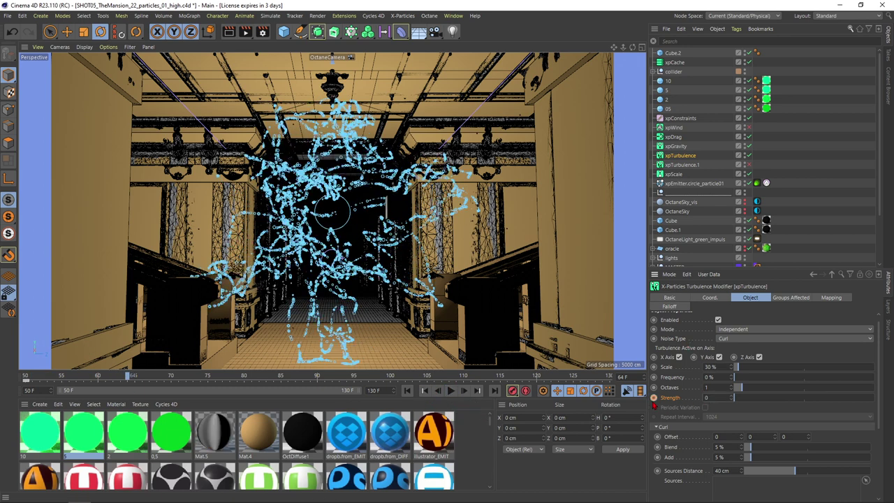
Replay the simulation from the start to about frame 80 with the newly keyframed turbulence Strength.
left_click(407, 390)
left_click(450, 391)
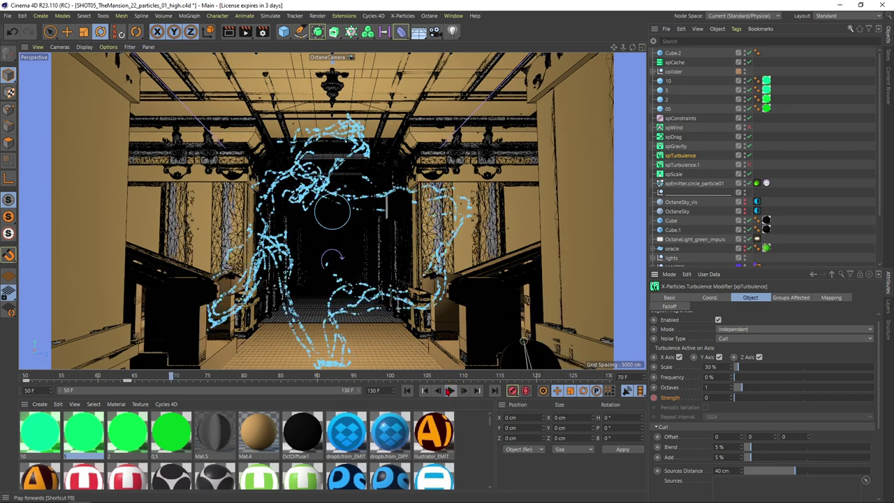
left_click(450, 390)
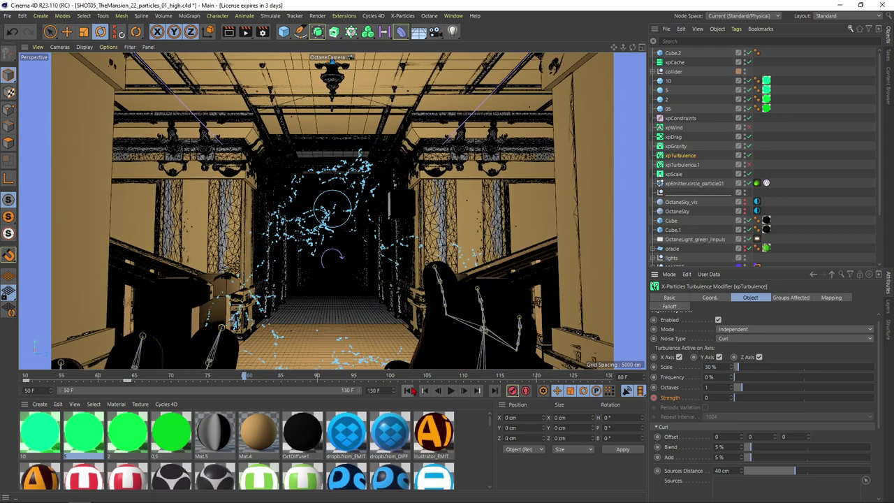
Disable xpTurbulence, enable xpTurbulence.1 and play the simulation twice from the start, the first time to about frame 69.
left_click(407, 390)
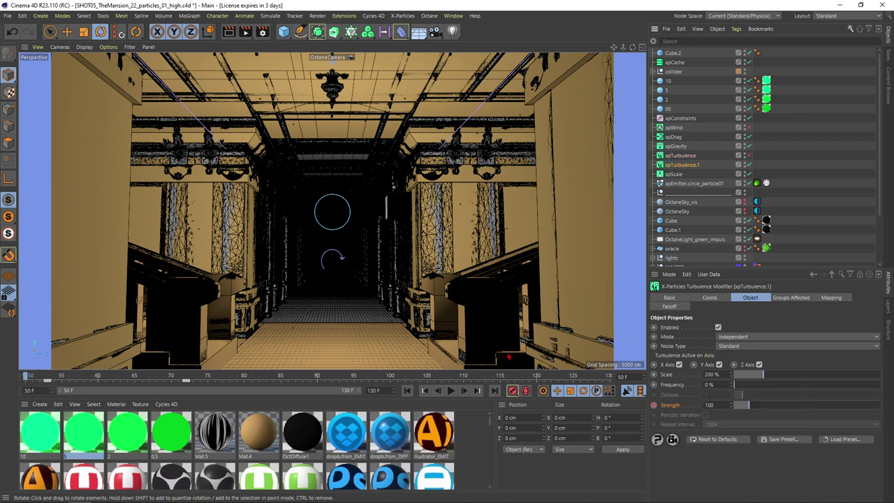
left_click(451, 391)
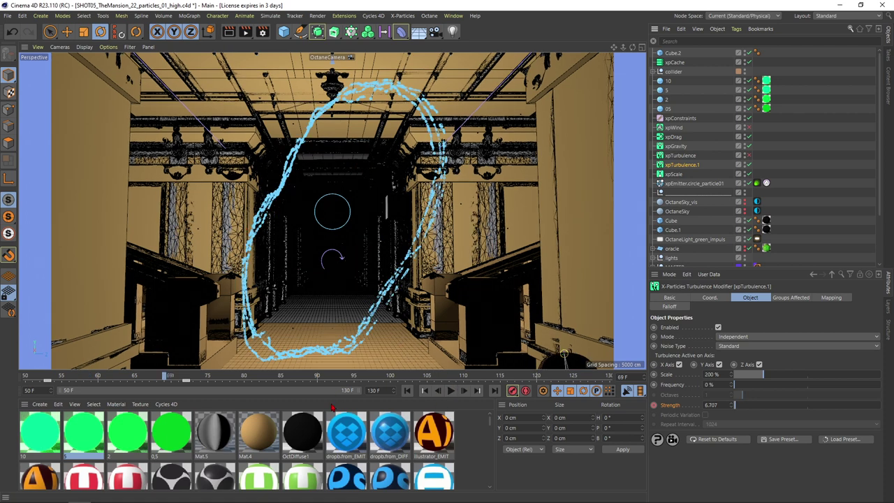
left_click(407, 390)
left_click(451, 390)
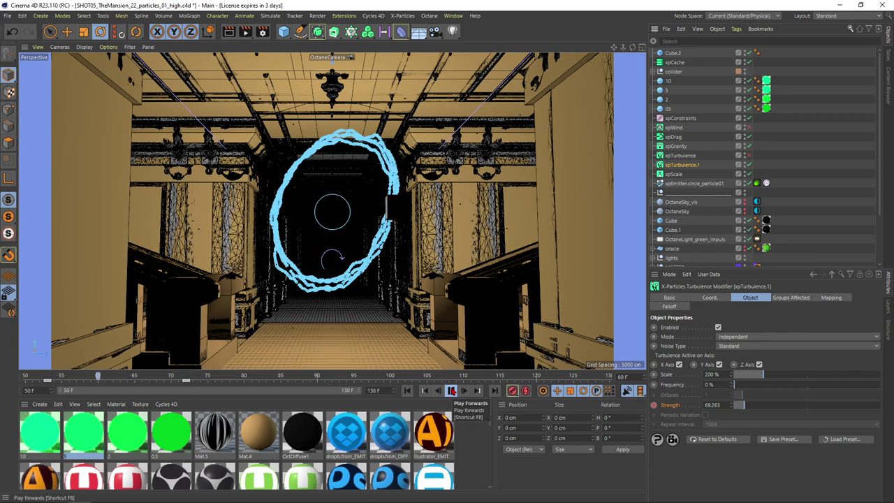
left_click(451, 391)
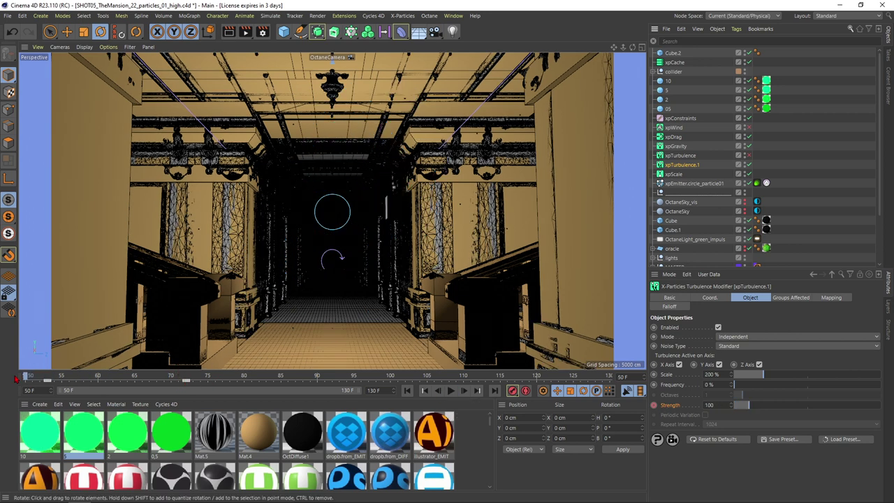
Raise the Strength of xpTurbulence.1 at its frame 53 keyframe and play the simulation on from there.
left_click_drag(33, 378, 48, 379)
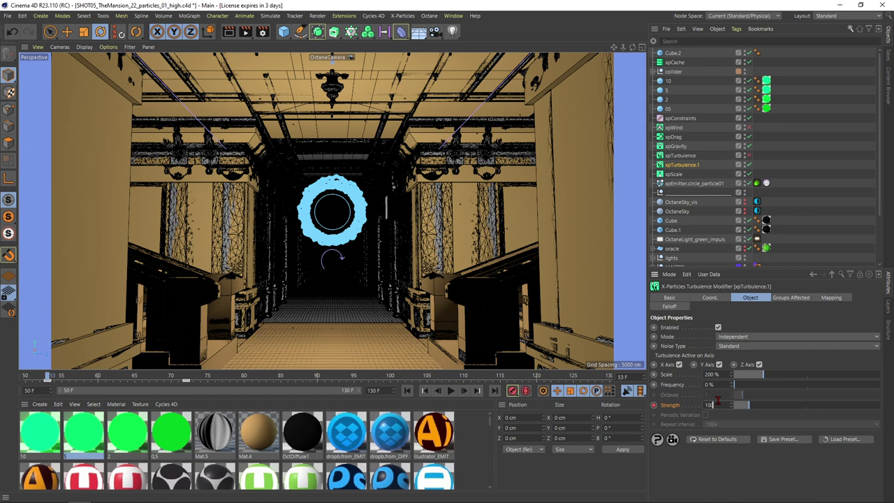
type("00")
key("Return")
key("F8")
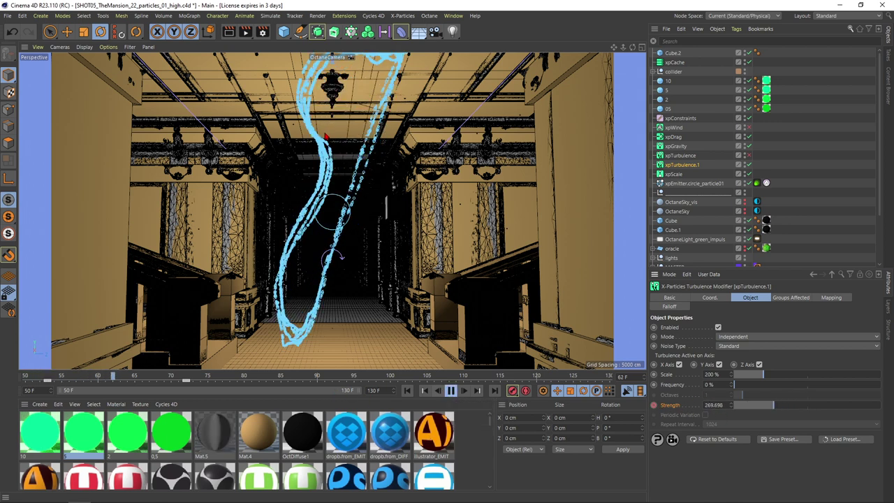
Replay the simulation from the start to about frame 81 with the raised Strength of xpTurbulence.1.
left_click(450, 391)
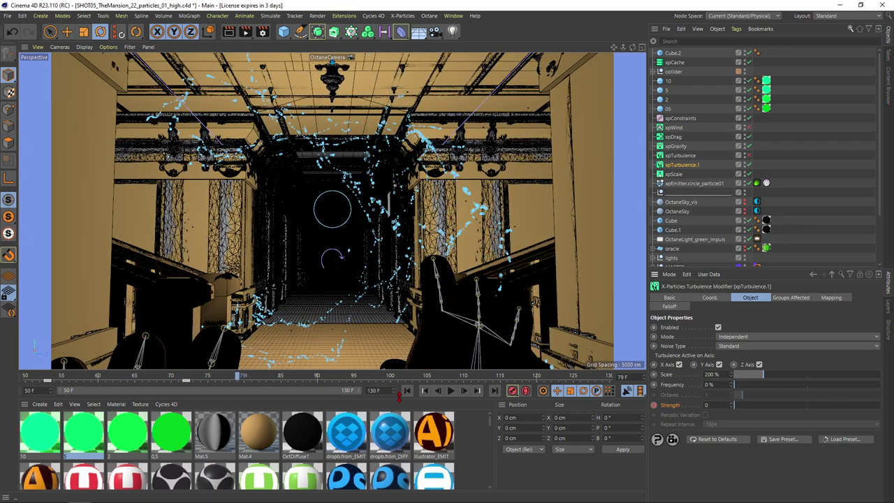
left_click(407, 391)
left_click(450, 390)
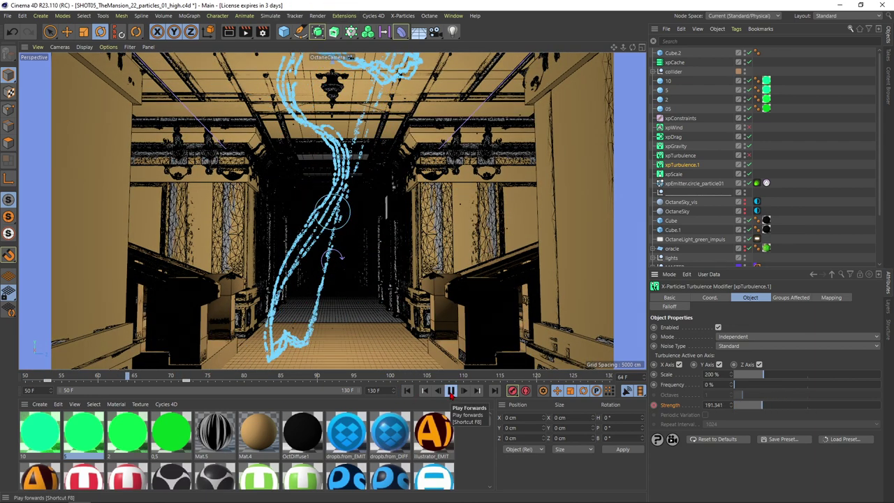
left_click(450, 391)
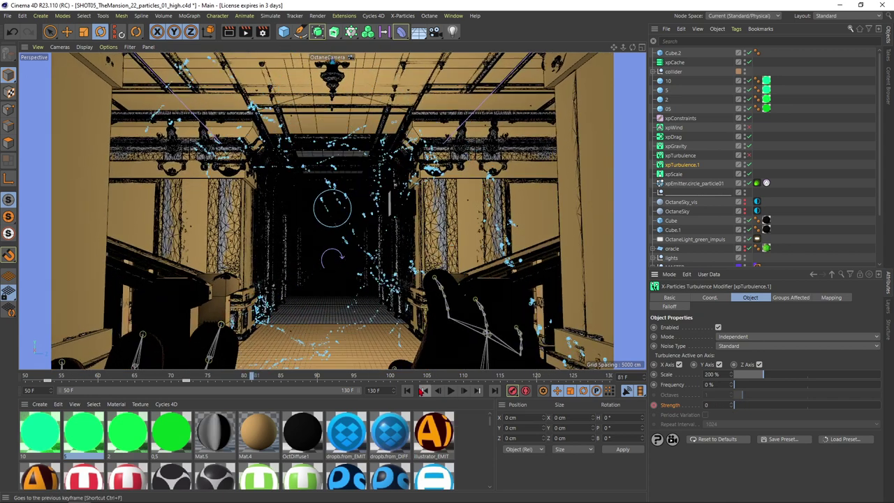
Set the Strength of xpTurbulence.1 to 200 at its frame 53 keyframe and replay the simulation to about frame 68.
left_click(425, 391)
left_click(46, 377)
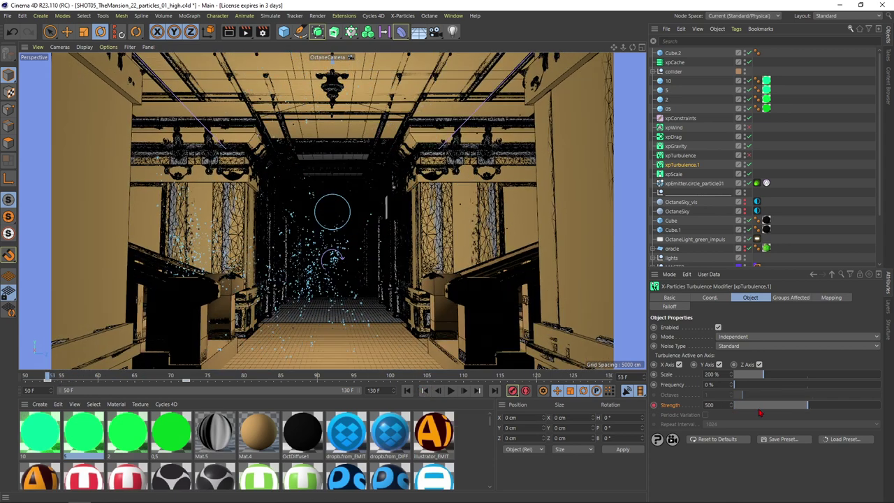
key("Return")
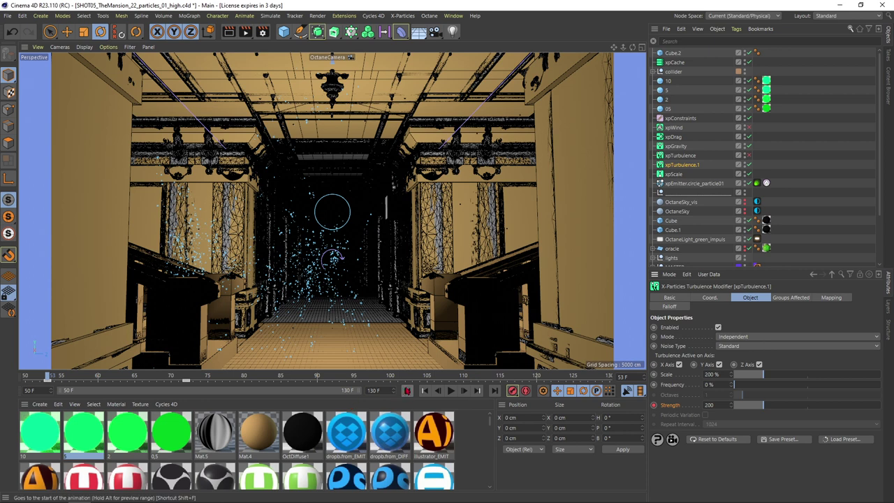
left_click(451, 390)
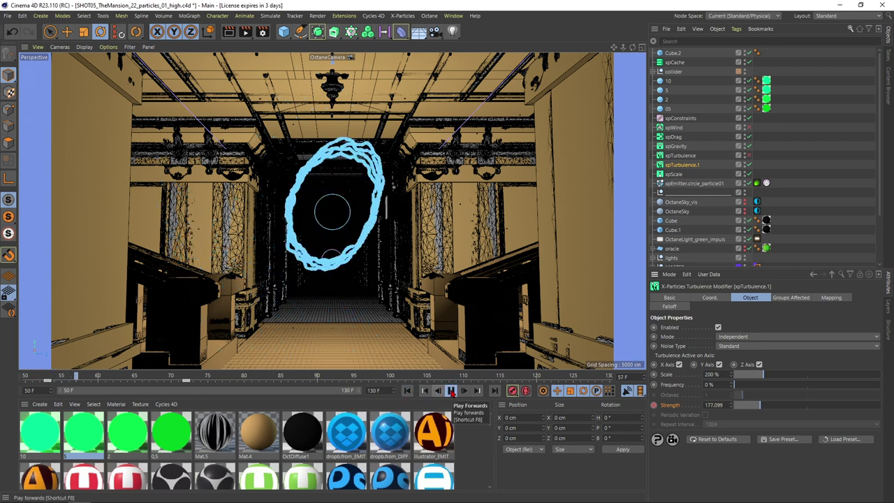
left_click(451, 390)
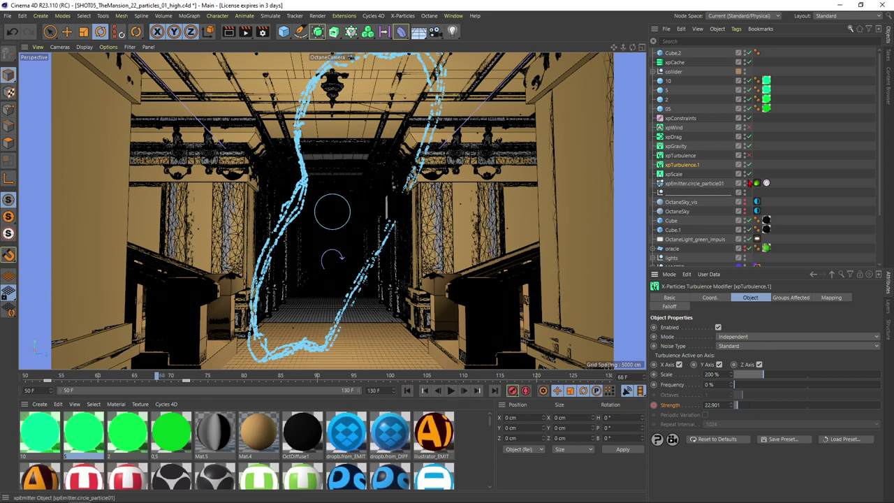
Re-enable xpTurbulence and play the simulation twice from the start with both turbulence modifiers active, to about frames 79 and 71.
left_click(408, 390)
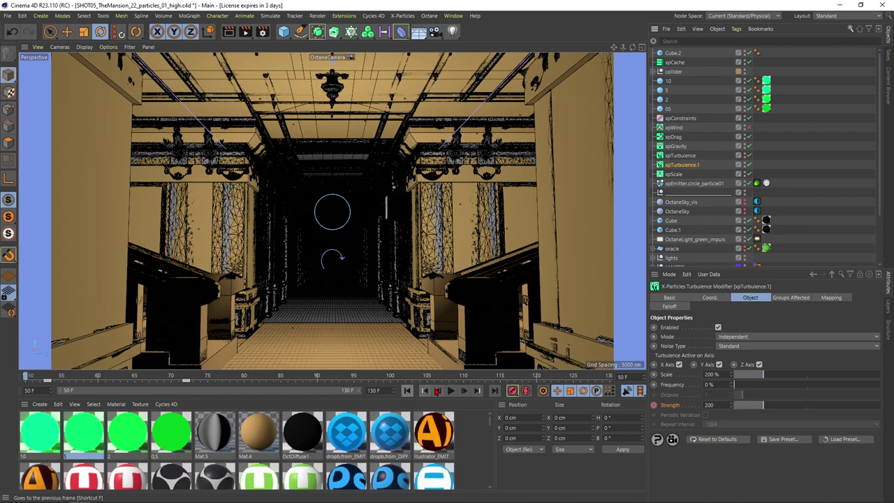
left_click(451, 390)
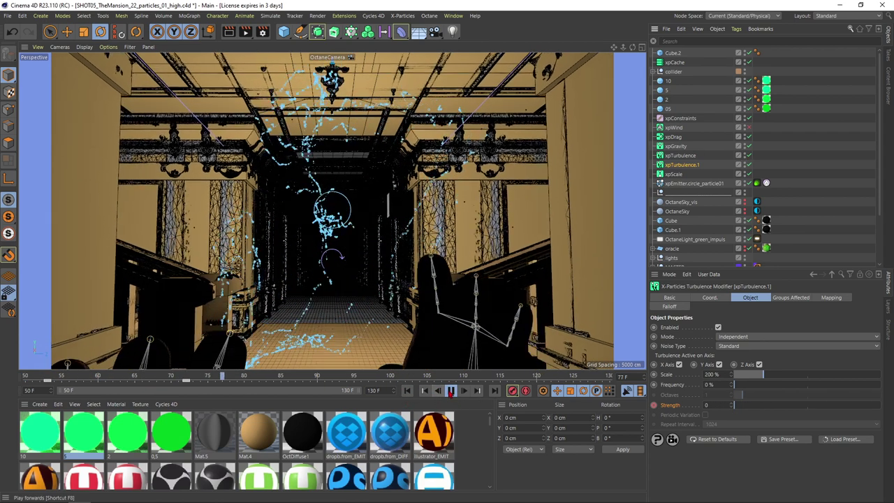
left_click(451, 391)
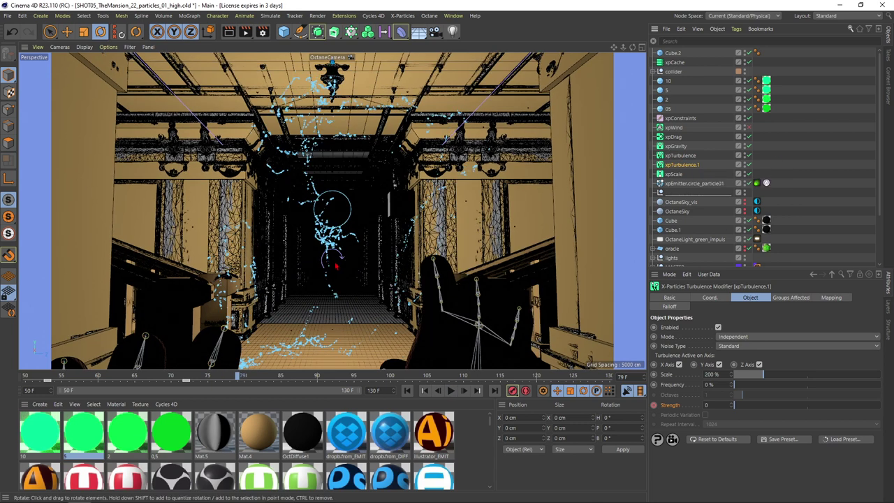
left_click(407, 391)
left_click(450, 391)
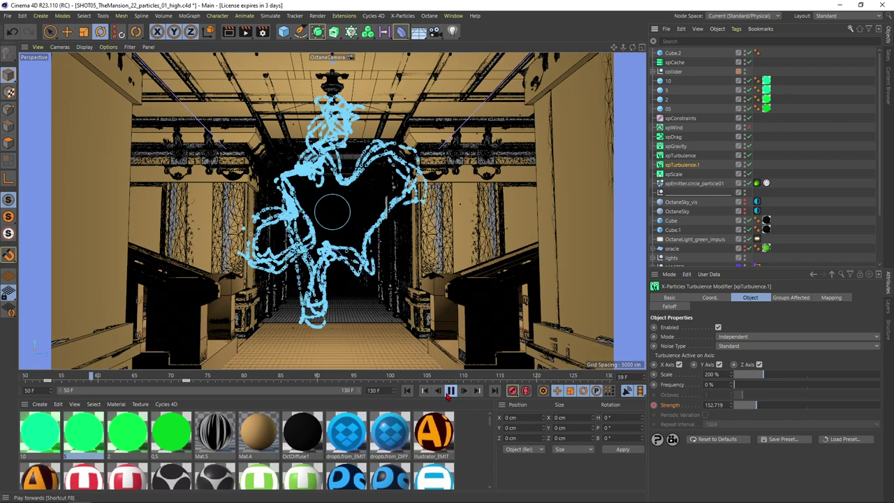
left_click(449, 392)
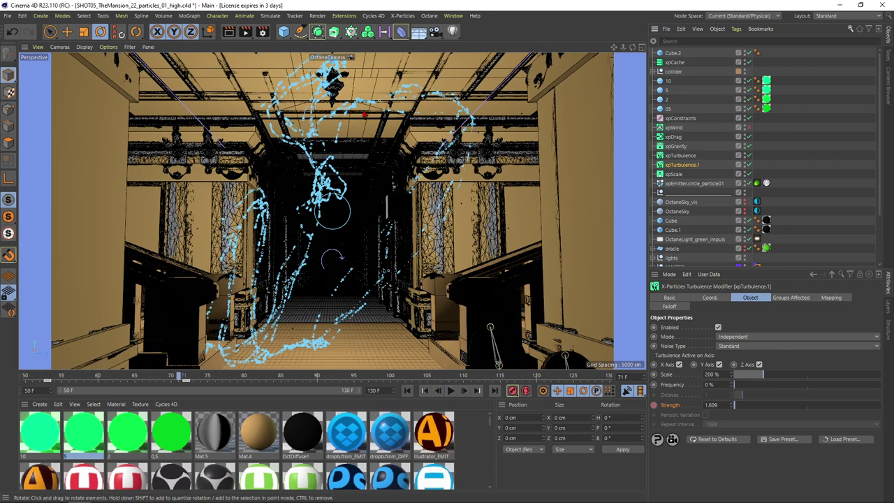
Disable both turbulence modifiers and play the simulation from the start to about frame 57.
left_click(718, 327)
left_click(408, 390)
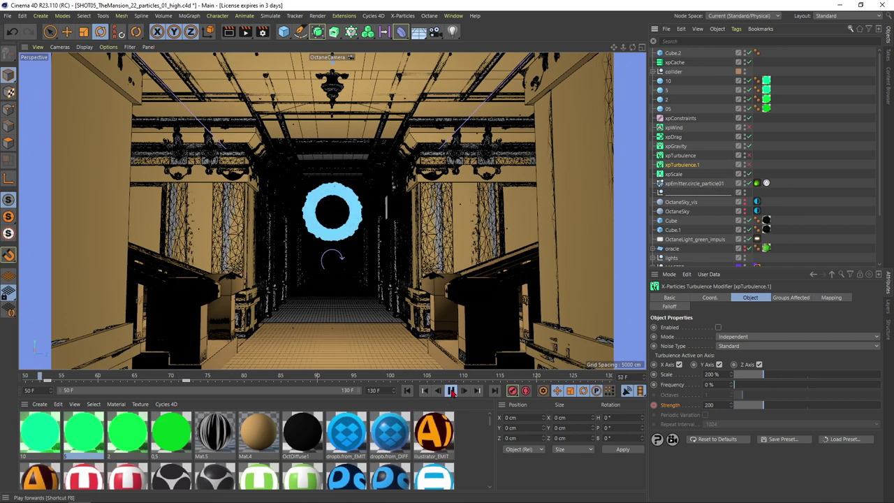
left_click(451, 391)
left_click(356, 260)
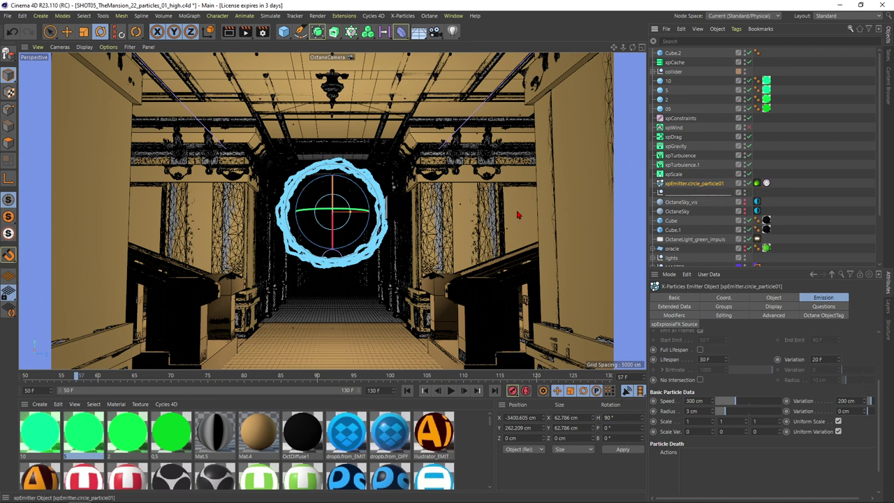
Play the simulation from the start with both turbulence modifiers enabled, show xpScale's settings and continue to about frame 86.
left_click(407, 390)
left_click(451, 391)
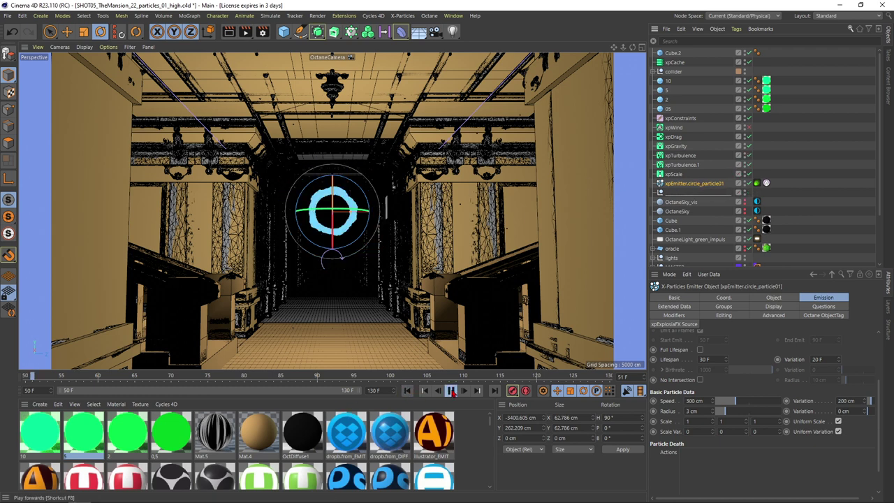
left_click(675, 174)
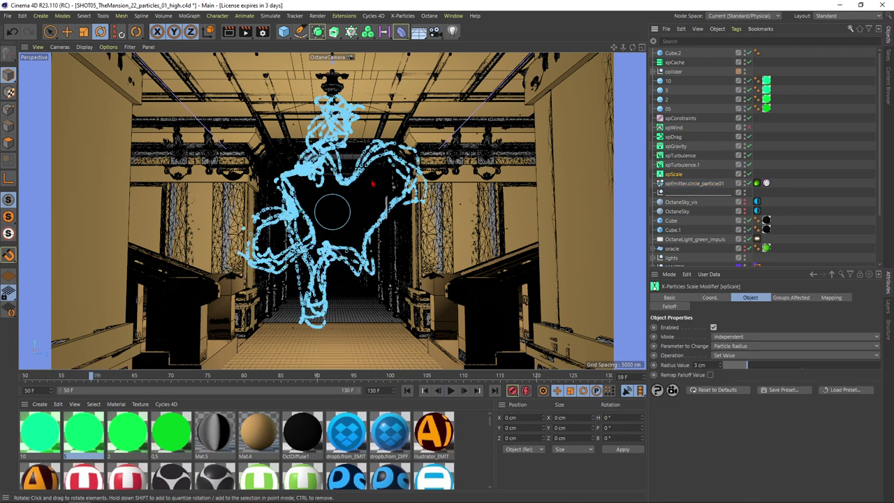
left_click(451, 391)
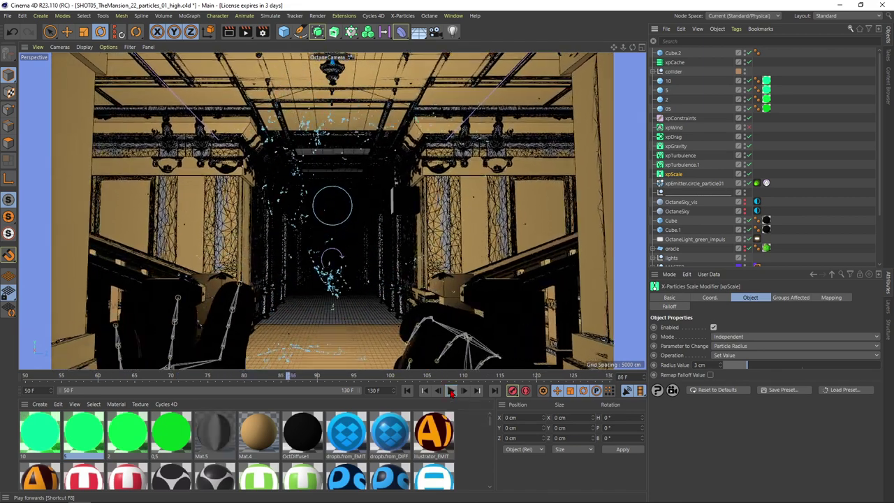
left_click(437, 392)
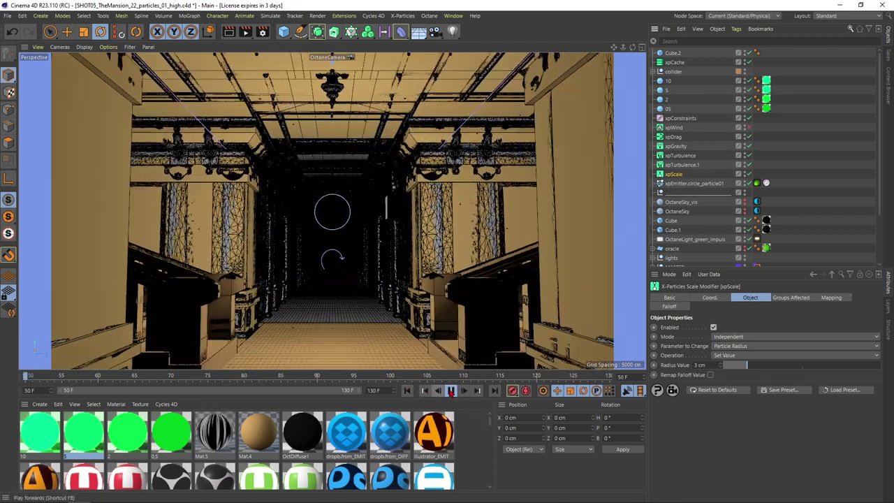
Replay the simulation from the start in stages to about frame 96 to examine how the particle size changes over time.
left_click(452, 391)
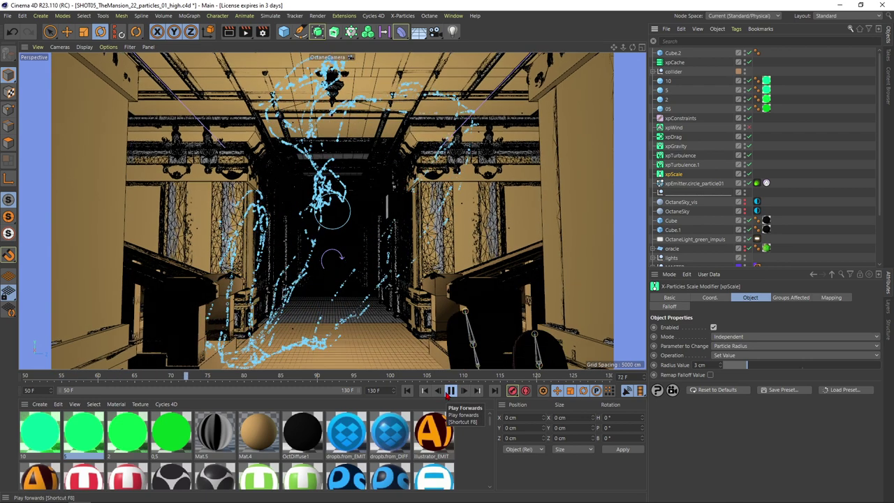
left_click(451, 391)
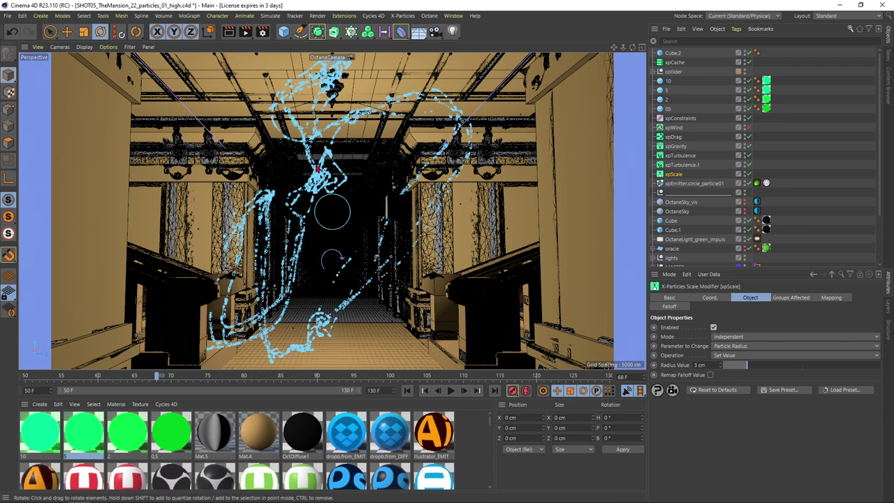
left_click(450, 390)
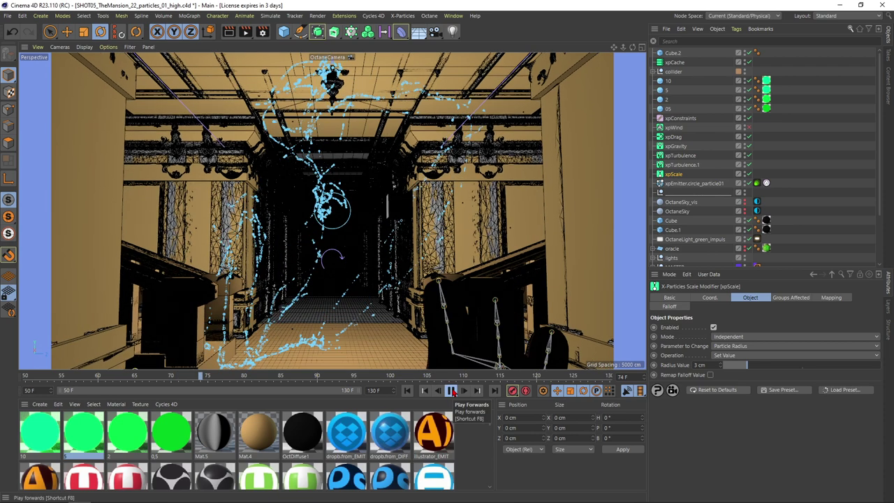
left_click(450, 391)
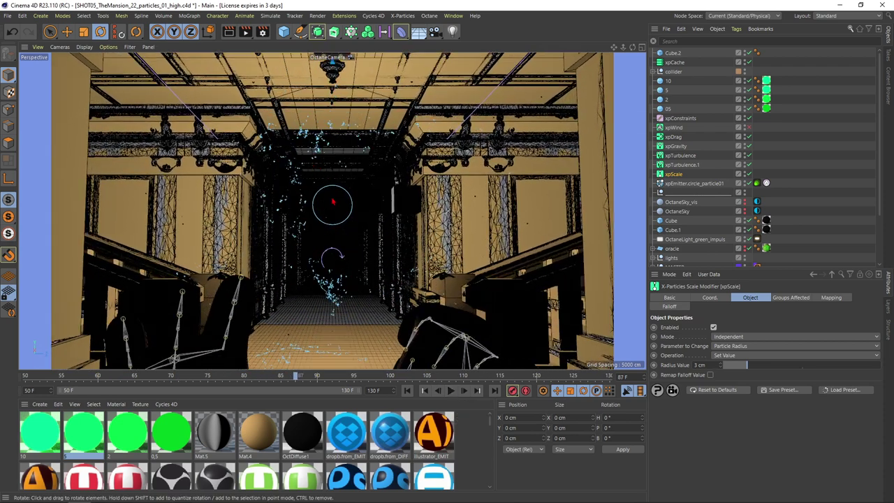
left_click(451, 391)
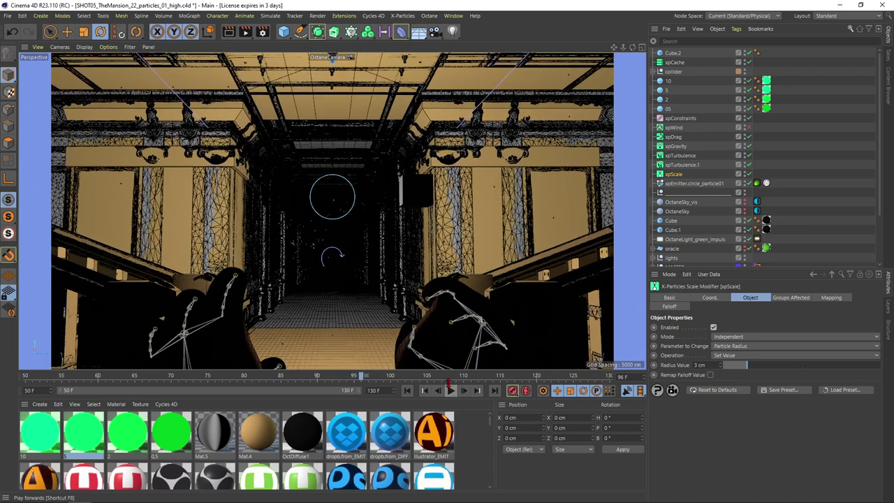
left_click(450, 391)
Review xpScale's settings and the basic particle data in the Emission settings of xpEmitter.circle_particle01.
left_click(683, 167)
left_click(679, 173)
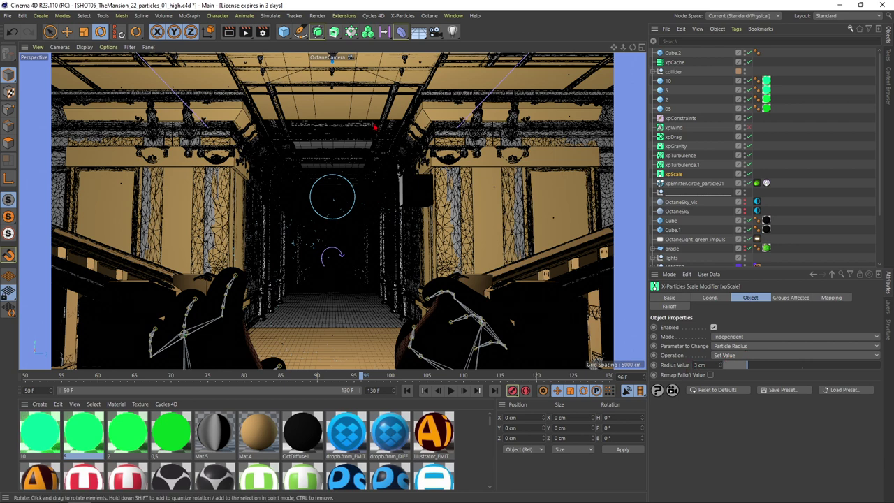
left_click(683, 185)
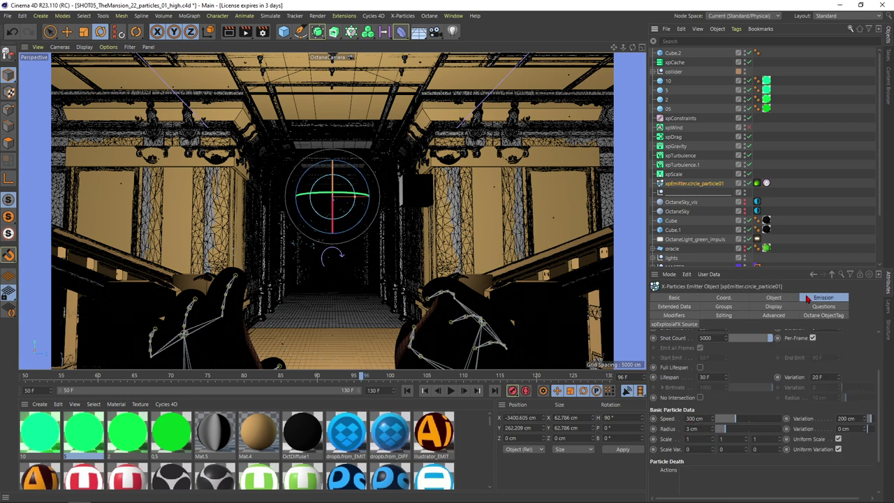
Set xpScale's Radius Value to 10 cm and replay the simulation from the start to about frame 55.
left_click(673, 174)
left_click_drag(706, 365, 681, 369)
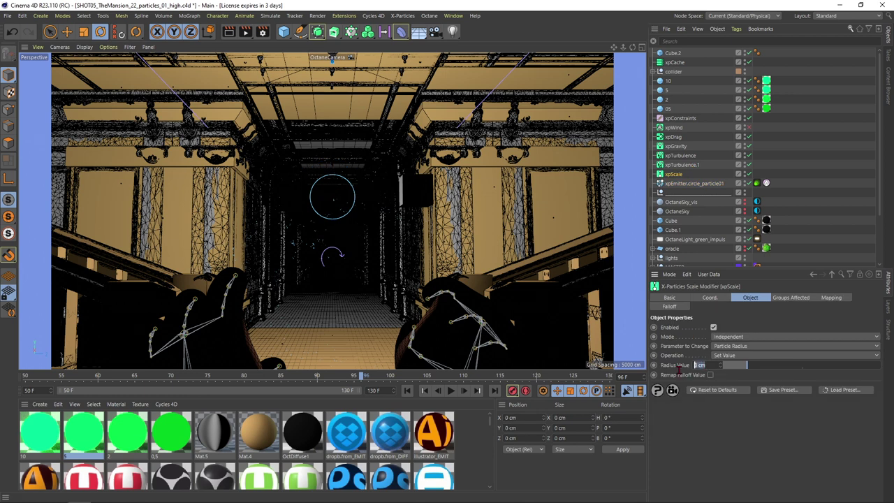
type("10")
key("Return")
left_click(407, 391)
left_click(451, 390)
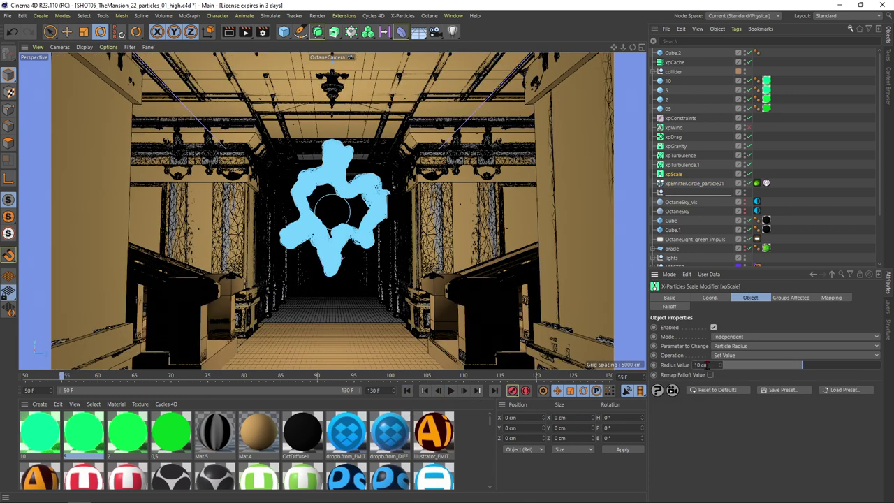
Undo the last Radius Value change on xpScale and replay the simulation from the start to about frame 53.
key("ctrl+z")
left_click(407, 390)
left_click(450, 390)
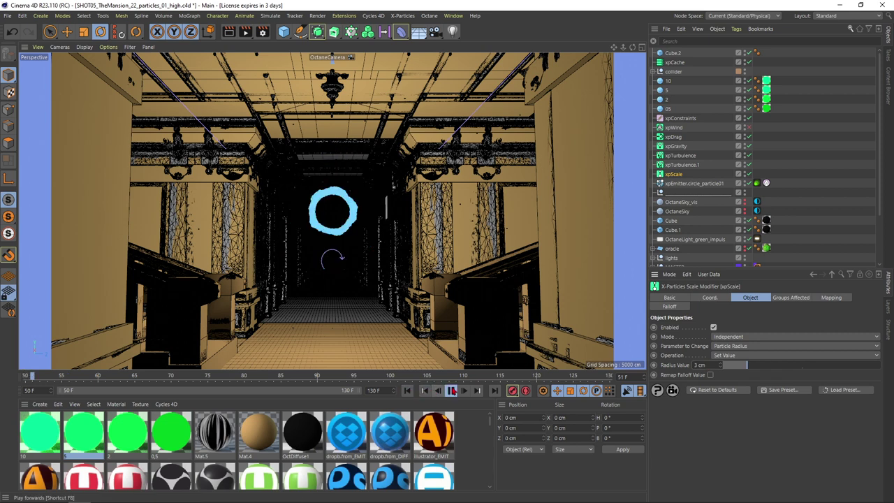
Examine xpScale's two mapping curves, which drive Radius Value by Lifespan and by User Value.
left_click(825, 298)
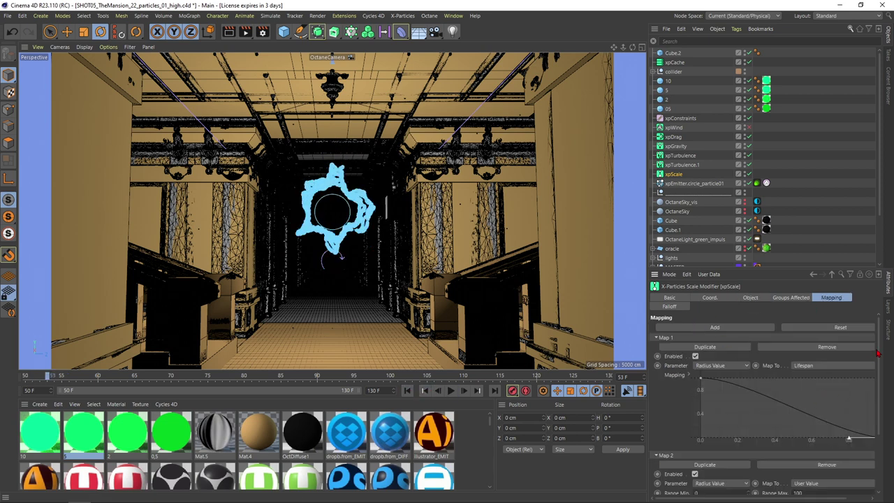
mouse_move(877, 351)
left_mouse_down()
mouse_move(878, 359)
mouse_move(878, 348)
left_mouse_up()
scroll(879, 400, "down", 3)
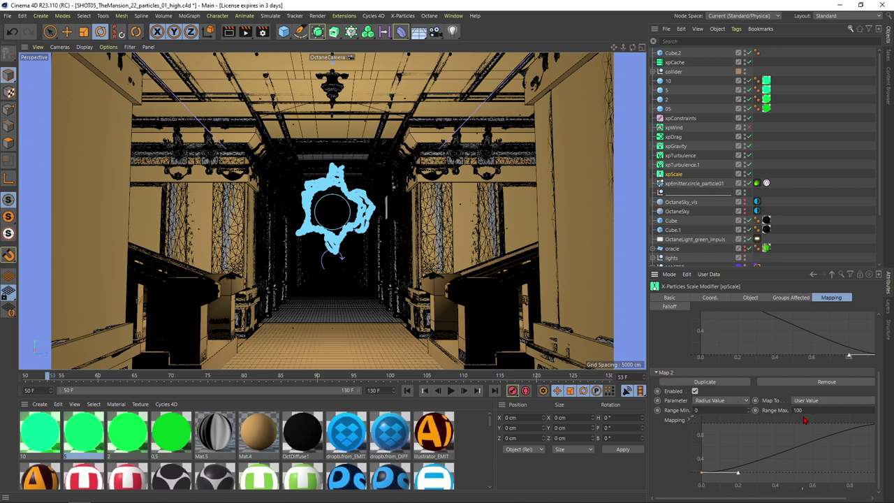
Show the Physical Data of xpEmitter.circle_particle01 in its Extended Data to examine the User Value and its Variation.
left_click(700, 184)
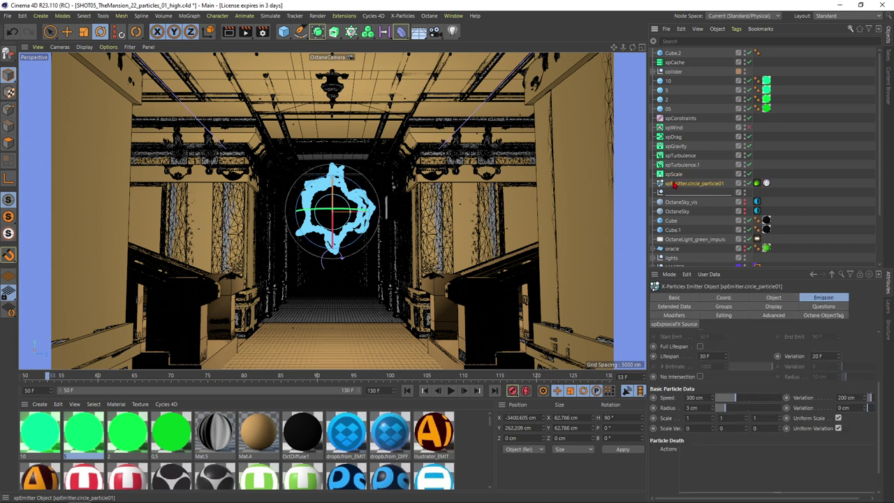
left_click(673, 308)
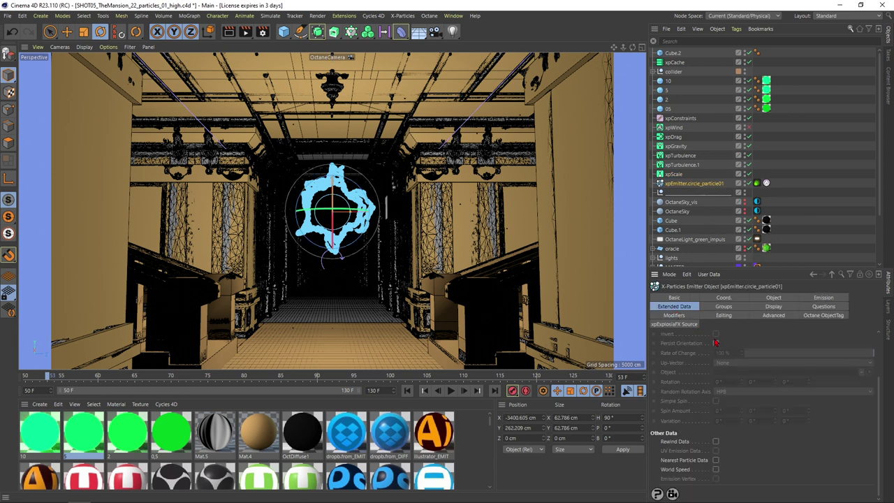
scroll(872, 382, "up", 3)
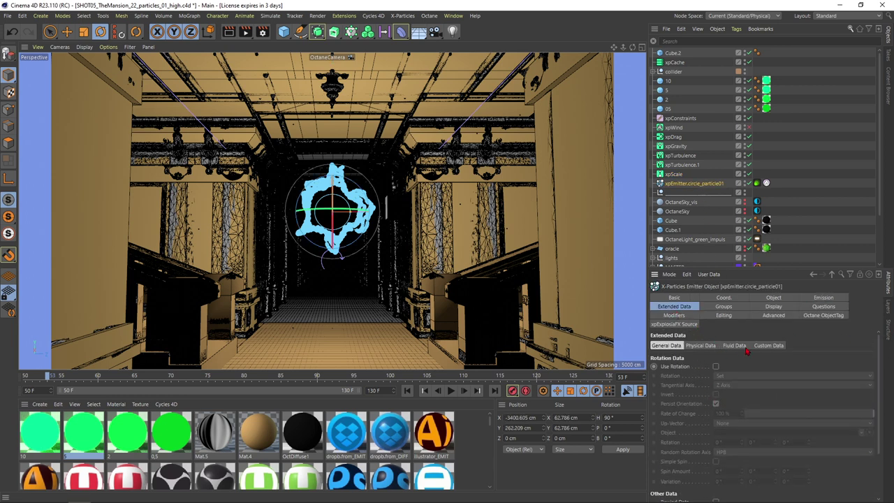
left_click(768, 345)
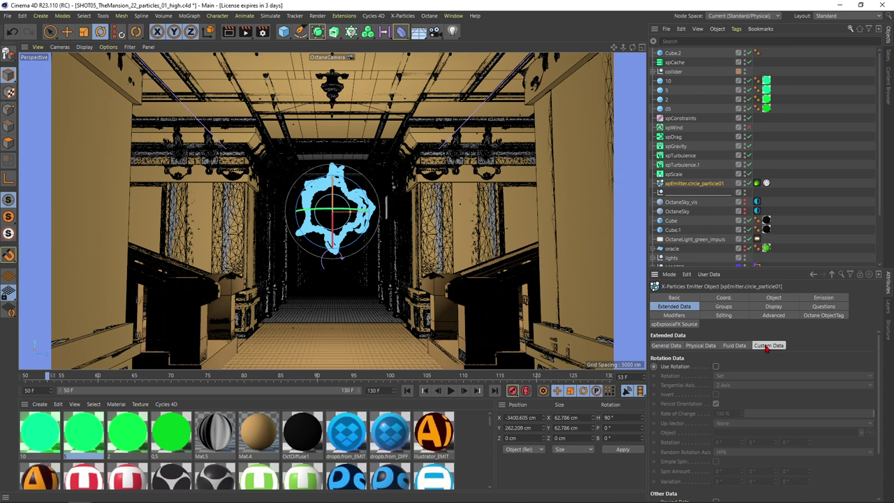
left_click(703, 346)
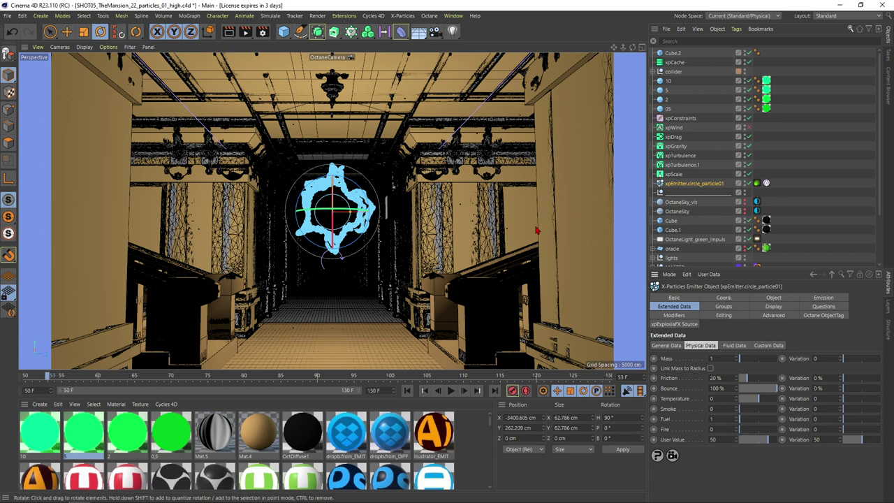
Examine xpScale's second mapping, Radius Value by User Value with range 0 to 100, and play the simulation to about frame 58.
left_click(673, 173)
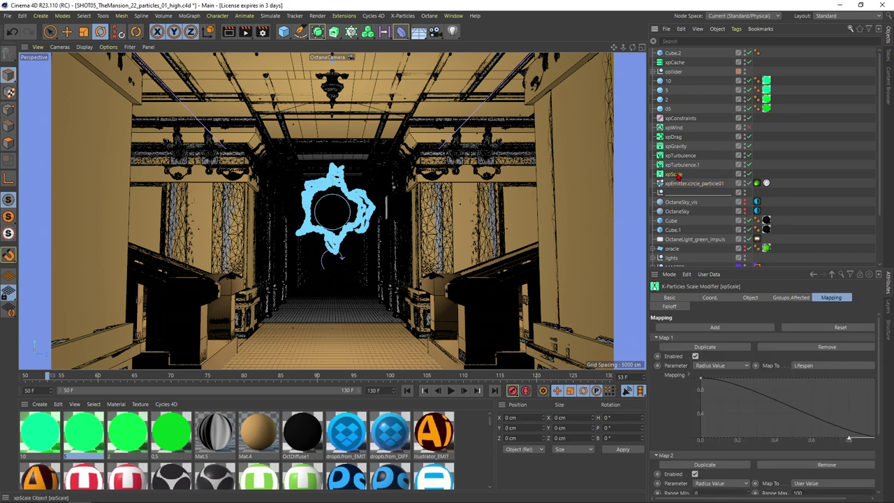
scroll(684, 413, "down", 3)
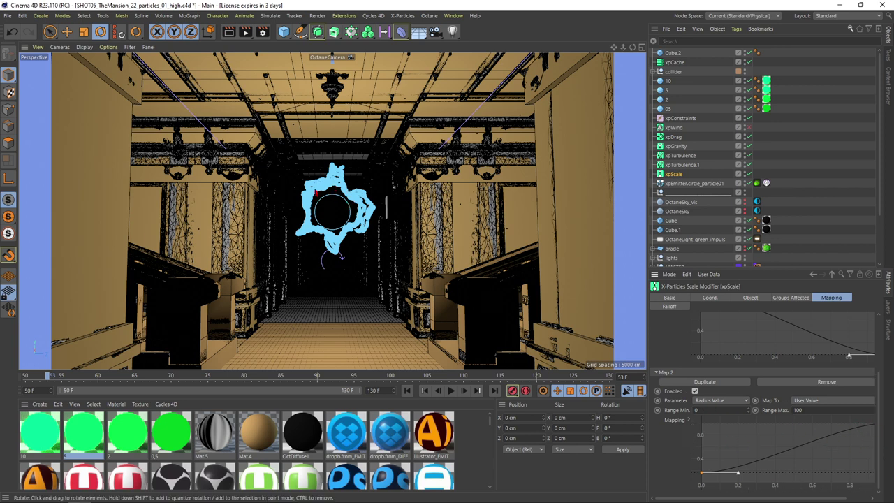
left_click(424, 390)
left_click(450, 390)
left_click(451, 391)
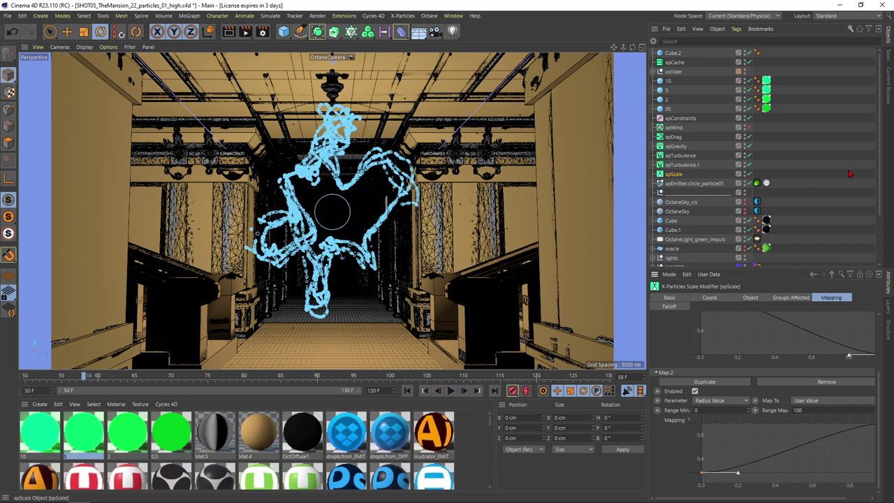
Compare xpScale's mapping with the Physical Data of xpEmitter.circle_particle01 and replay the simulation from the start to about frame 61.
scroll(879, 195, "down", 3)
left_click_drag(879, 195, 878, 182)
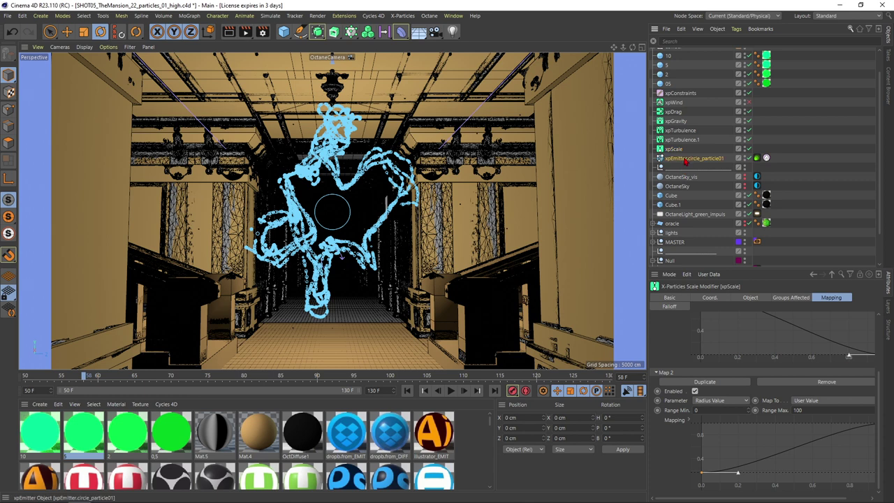
left_click(687, 159)
left_click(679, 149)
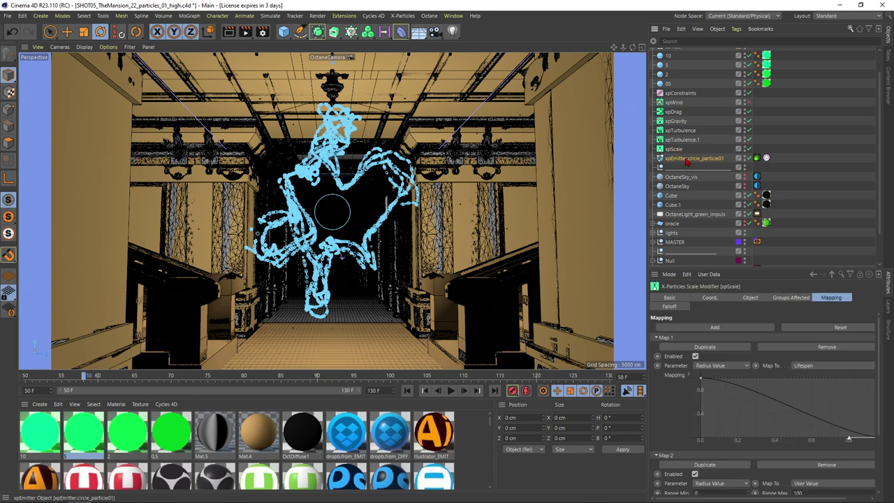
left_click(407, 390)
left_click(450, 390)
left_click(451, 391)
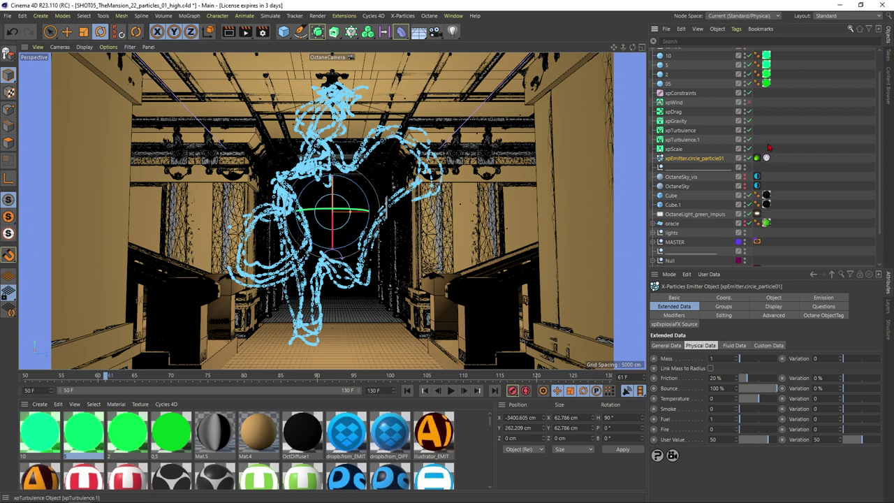
scroll(881, 146, "up", 1)
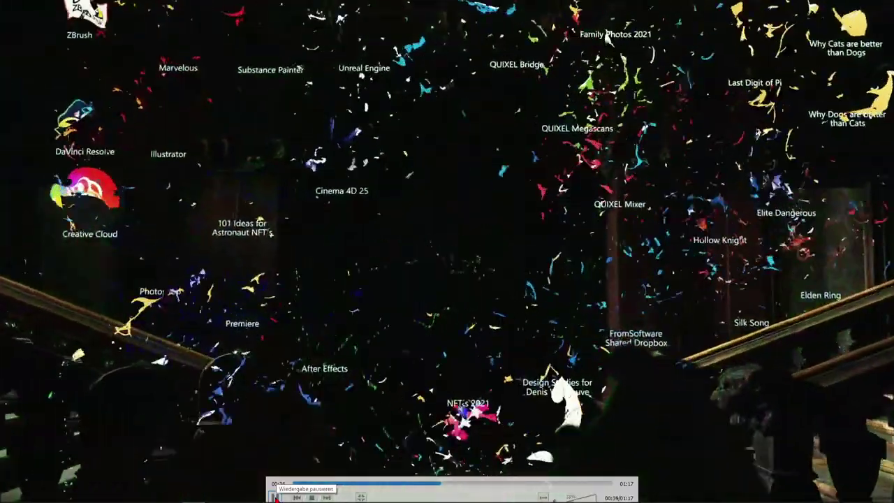
Switch to the video player and review the rendered icon explosion shot, pausing and resuming it around 00:25 and jumping ahead to about 00:34.
left_click(275, 497)
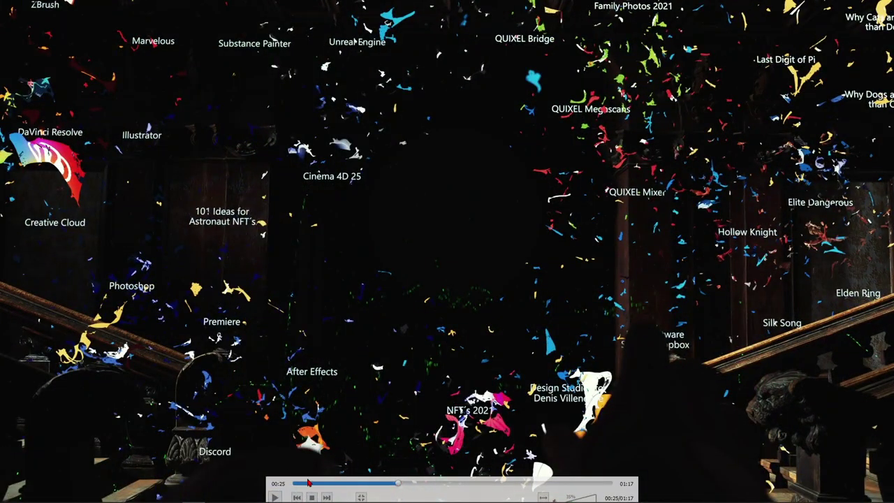
left_click(398, 483)
left_click(274, 498)
left_click(409, 483)
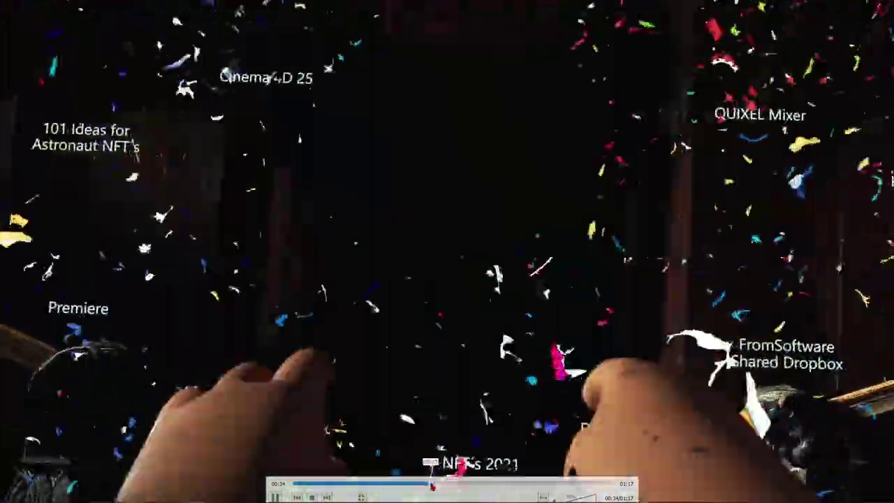
left_click(431, 483)
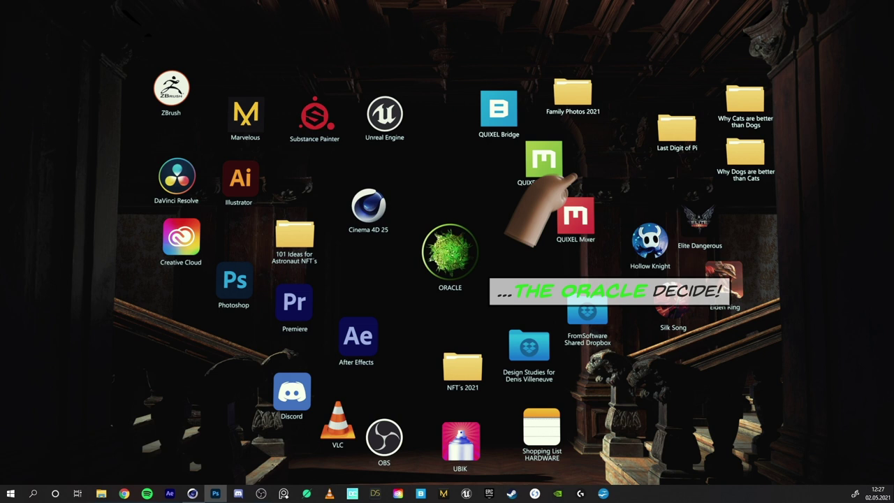
Switch to the browser's 3DBONFIRE Patreon page and view its membership levels.
mouse_move(453, 307)
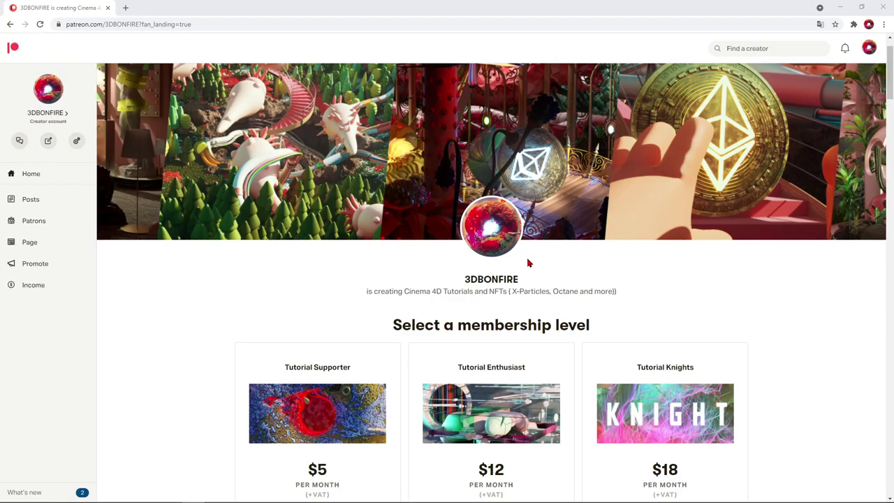
scroll(606, 391, "down", 1)
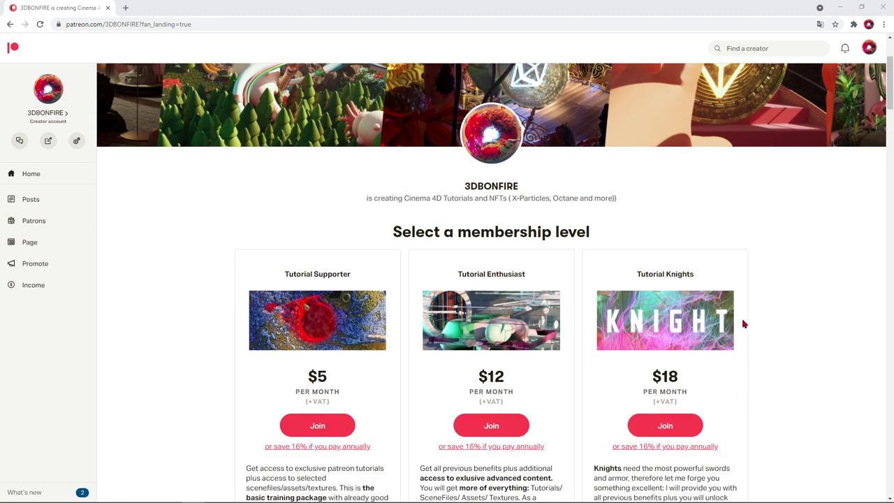